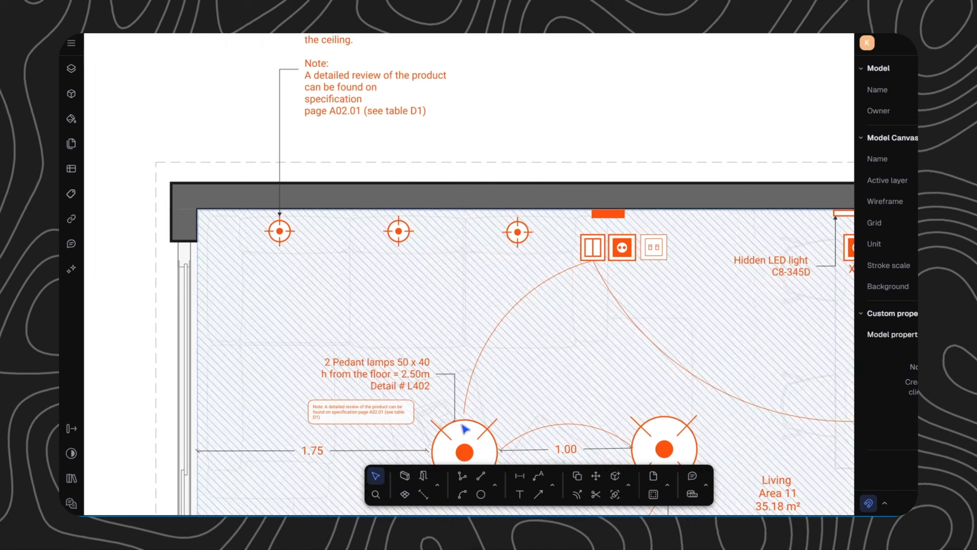
Connect the first two round ceiling lights along the upper wall with a shape drawn from centre to centre
left_click(494, 485)
left_click(516, 395)
left_click(281, 230)
left_click(401, 230)
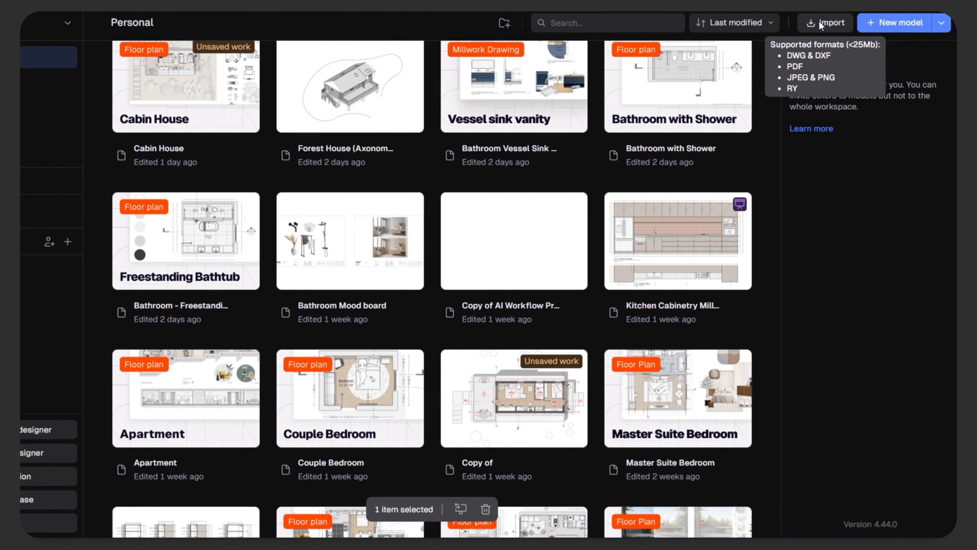
Import the file Small House Drawings.ry as a model and open it
left_click(939, 25)
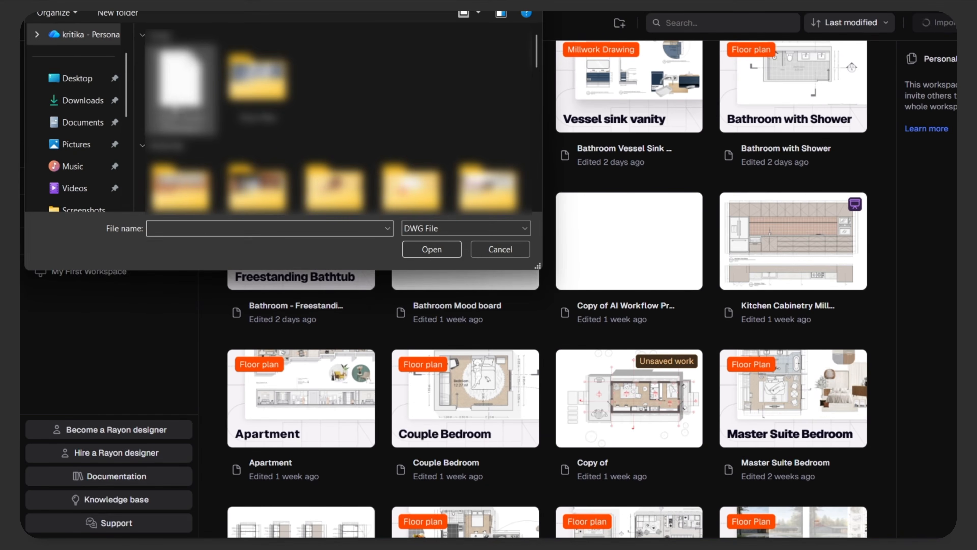
left_click(175, 110)
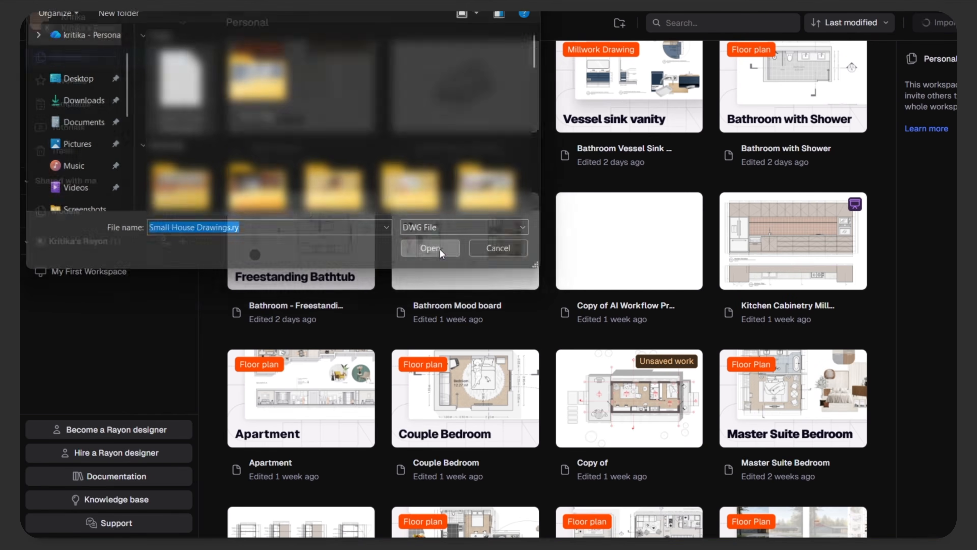
left_click(440, 249)
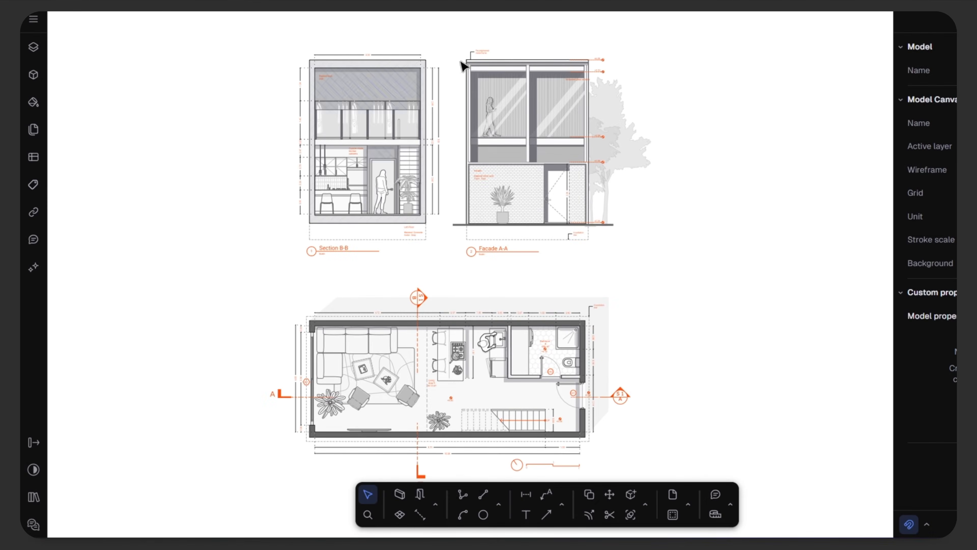
Examine the section, facade and furnished floor plan of the imported small house drawings
scroll(446, 386, "down", 2)
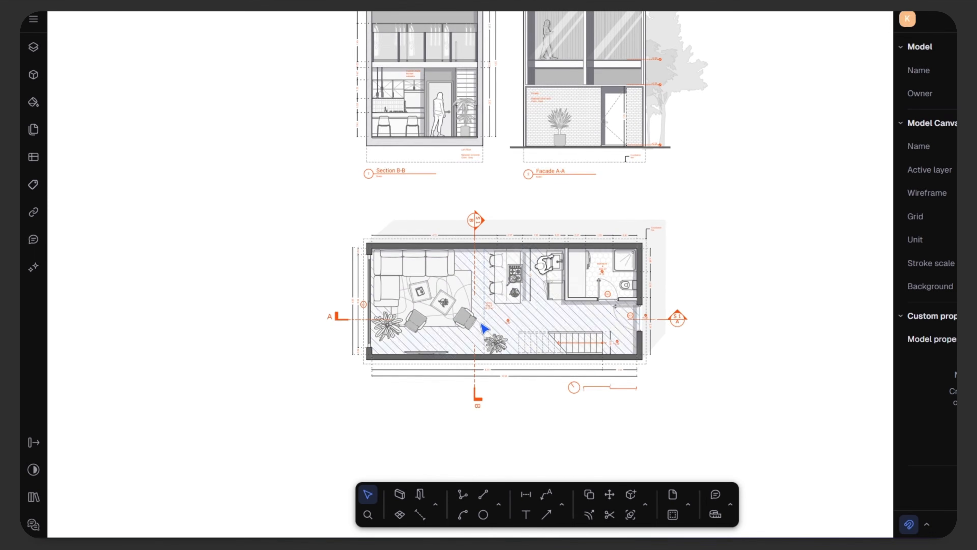
scroll(484, 327, "up", 3)
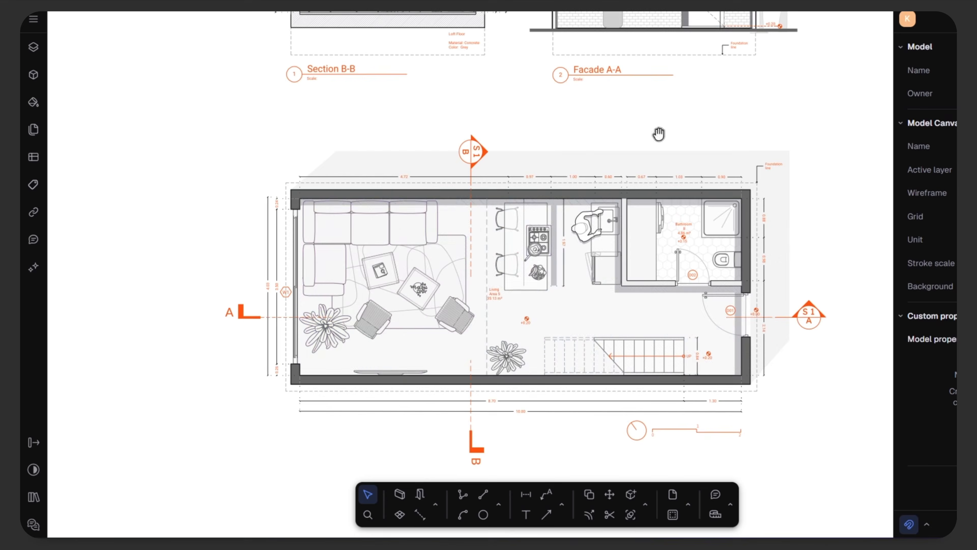
scroll(659, 135, "up", 10)
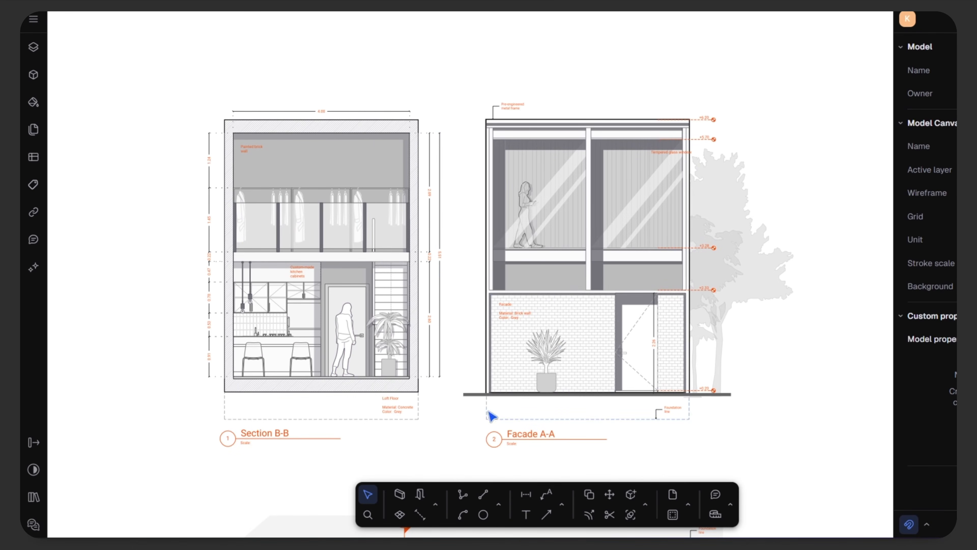
middle_click_drag(492, 416, 535, 237)
scroll(312, 216, "down", 3)
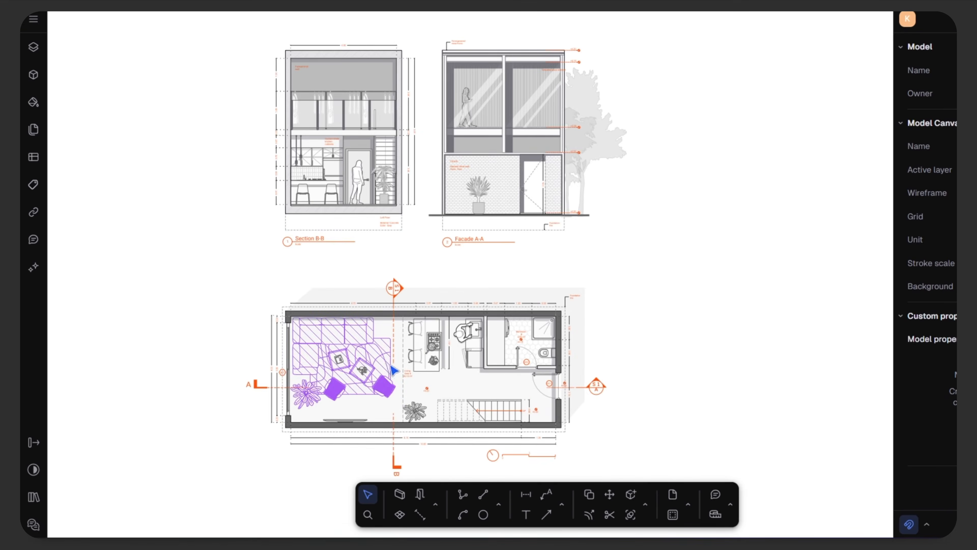
middle_click_drag(387, 363, 407, 288)
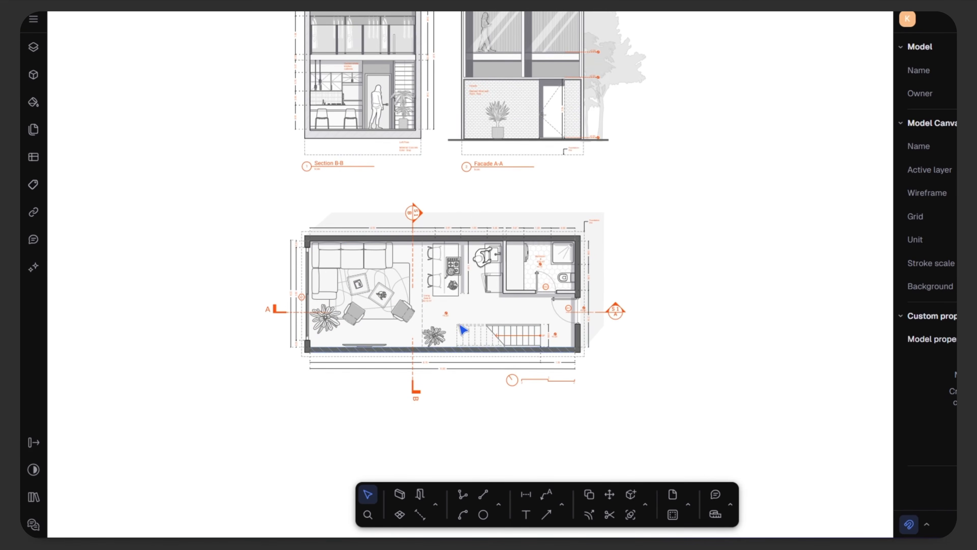
middle_click_drag(527, 389, 521, 350)
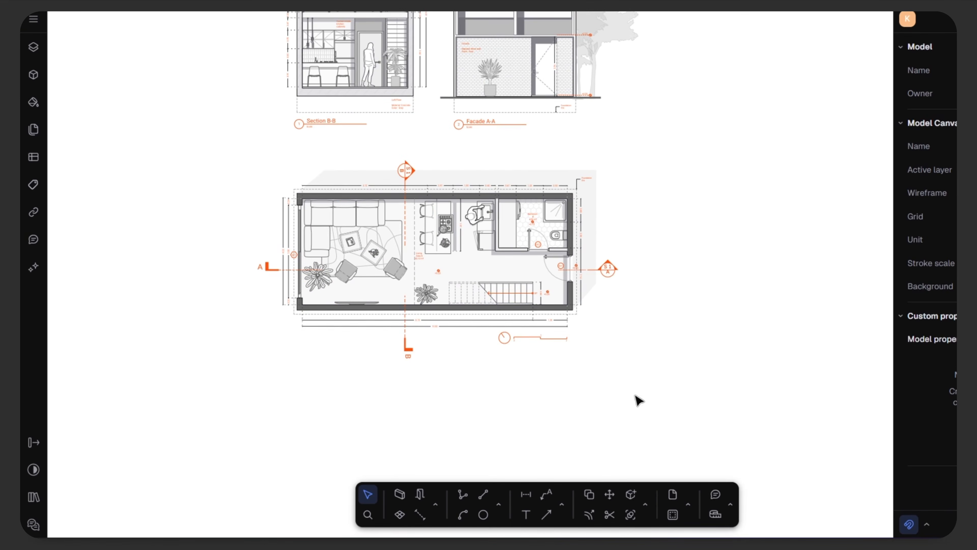
Copy the complete floor plan with its annotations and place the duplicate beside the original, to its right
mouse_move(571, 372)
left_mouse_down()
mouse_move(271, 166)
mouse_move(266, 150)
left_mouse_up()
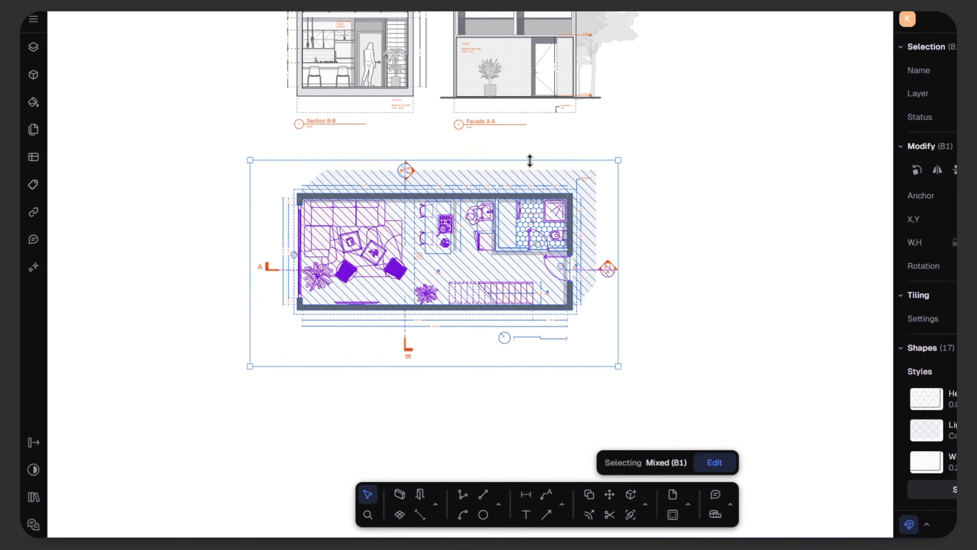
scroll(440, 95, "down", 3)
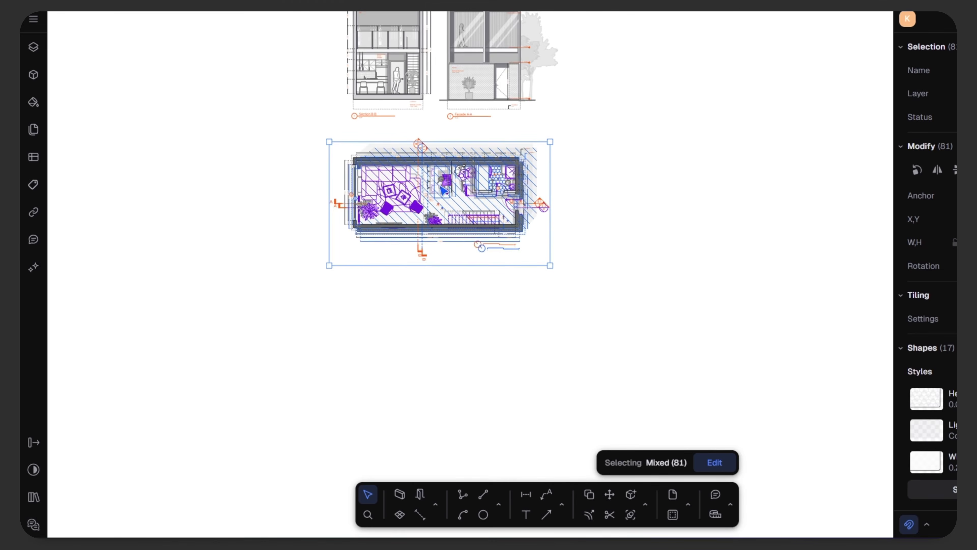
left_click_drag(443, 189, 680, 174)
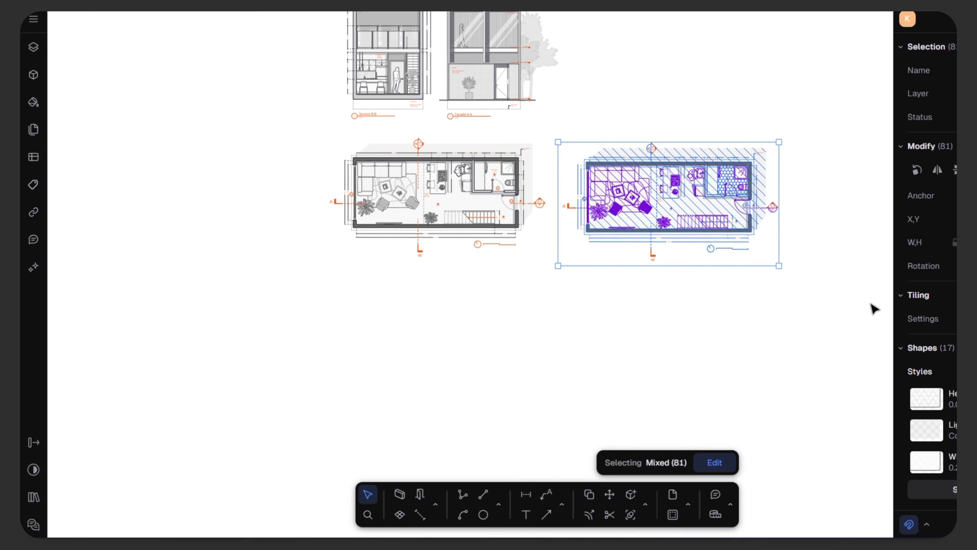
left_click(874, 310)
Create a new layer named Lighting
scroll(807, 193, "up", 5)
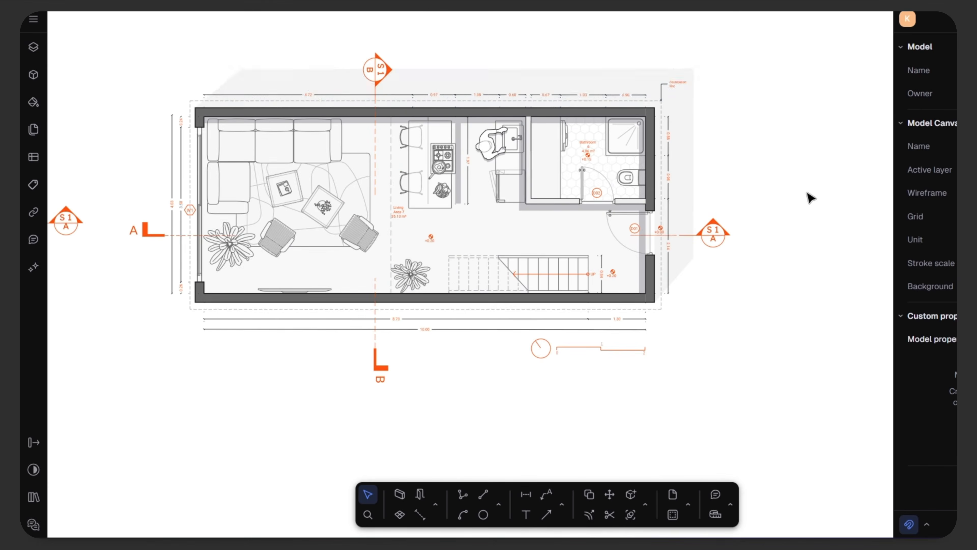
middle_click_drag(454, 233, 486, 297)
scroll(466, 301, "up", 3)
scroll(424, 319, "down", 10)
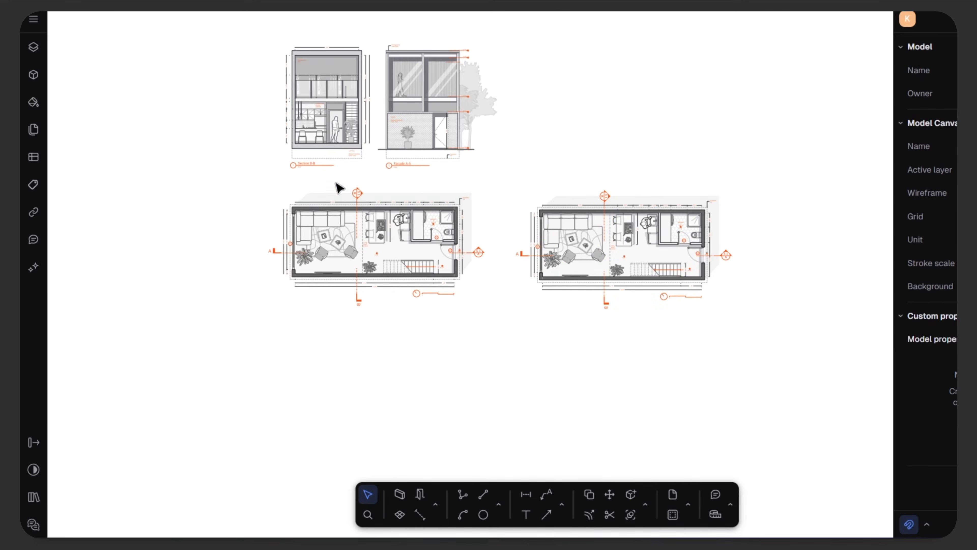
left_click(33, 46)
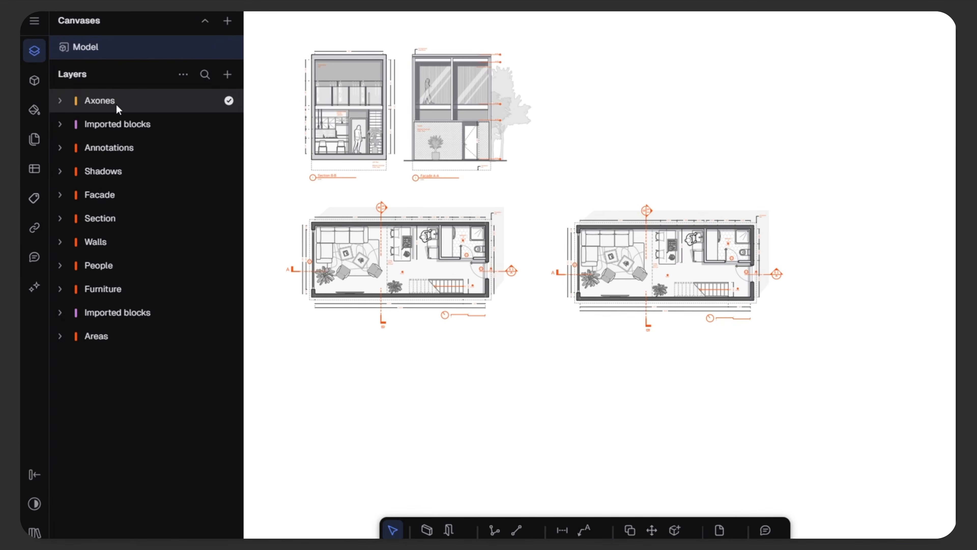
left_click(227, 74)
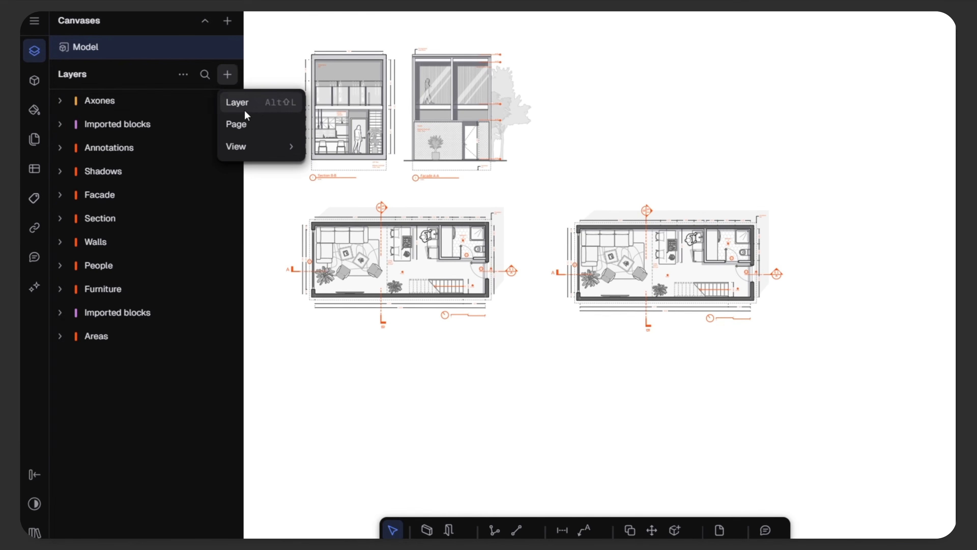
left_click(242, 102)
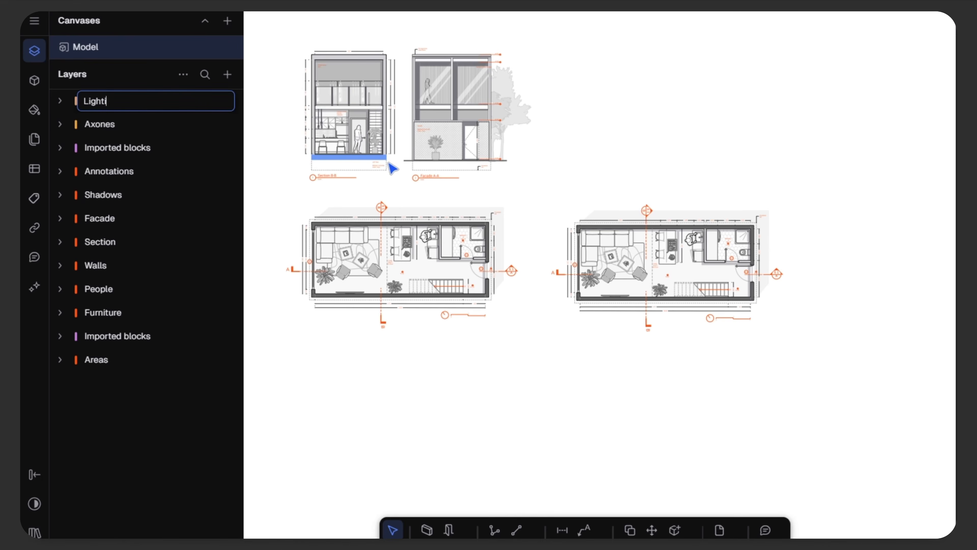
type("Lighting")
key("Return")
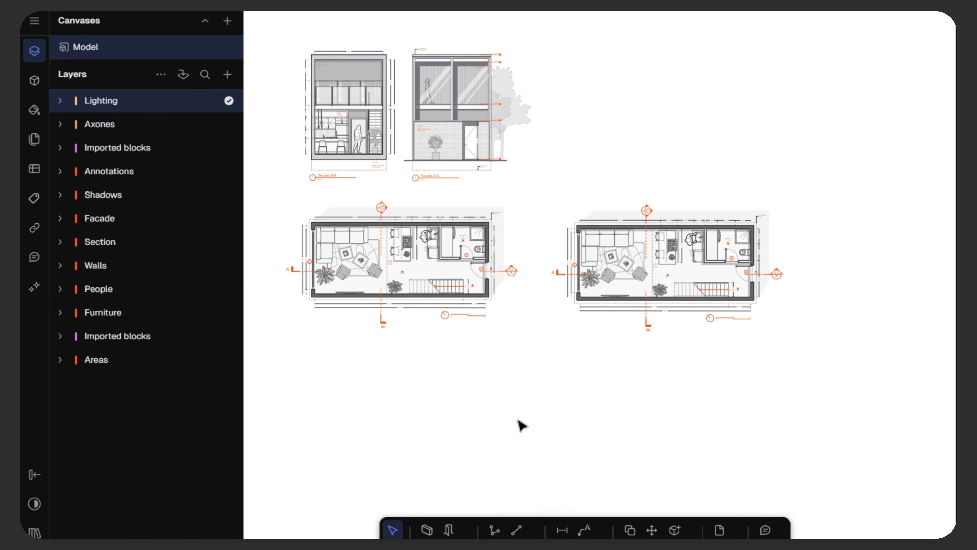
left_click(581, 390)
Draw a rectangle about 10 m by 4 m over the copied plan's interior, between opposite inner wall corners
scroll(683, 272, "up", 5)
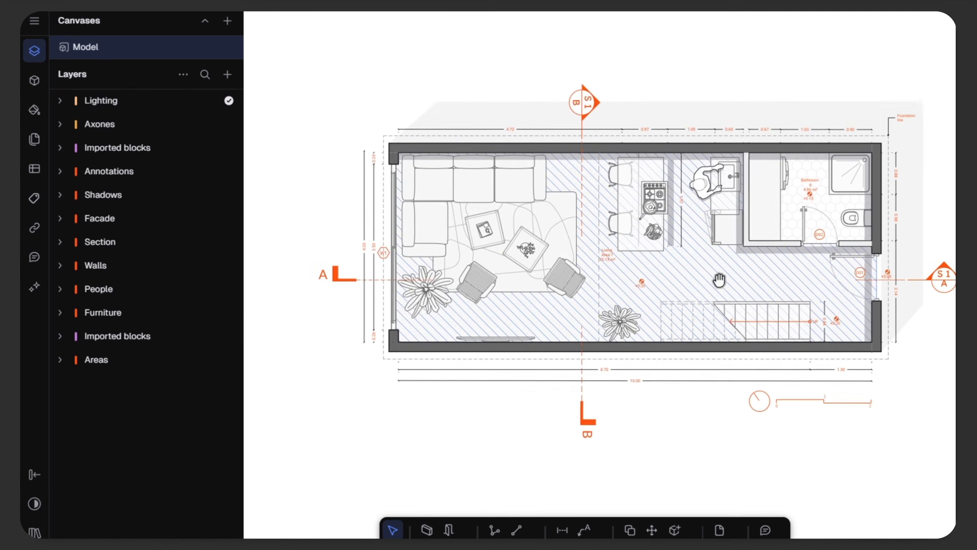
middle_click_drag(718, 280, 599, 301)
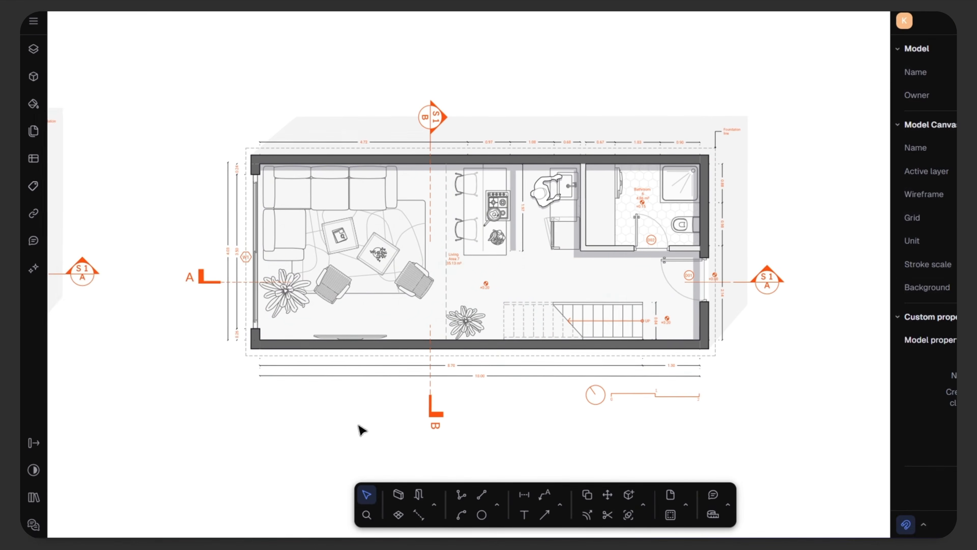
middle_click_drag(435, 369, 417, 339)
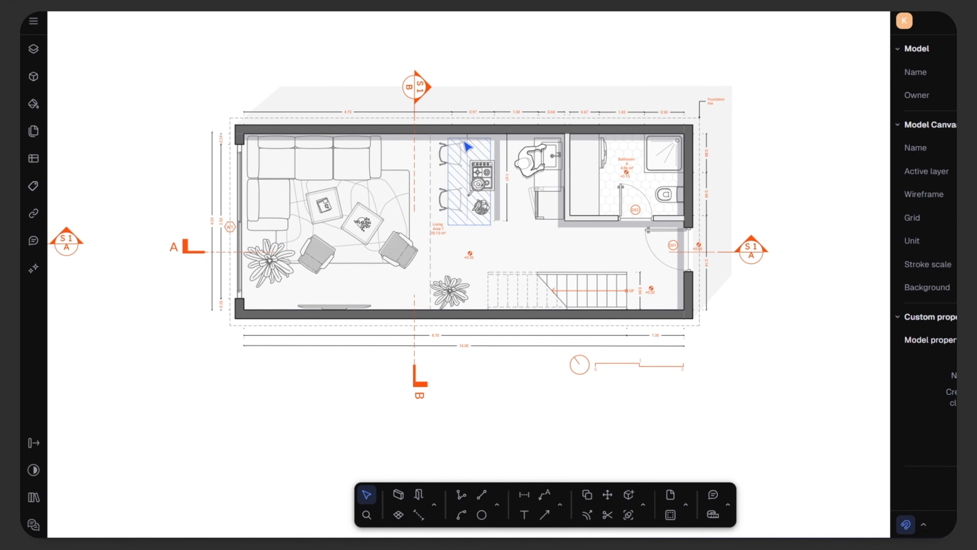
left_click(497, 506)
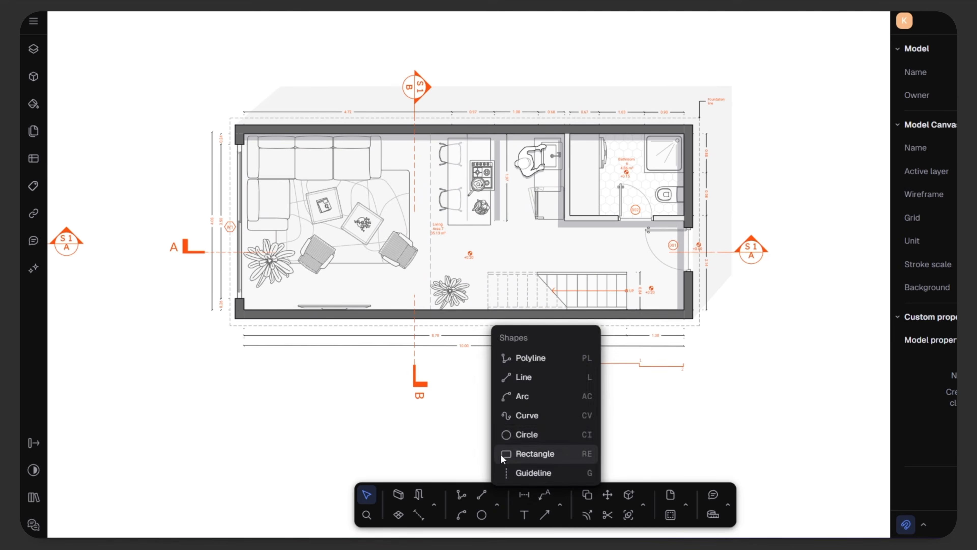
left_click(524, 453)
scroll(242, 149, "up", 10)
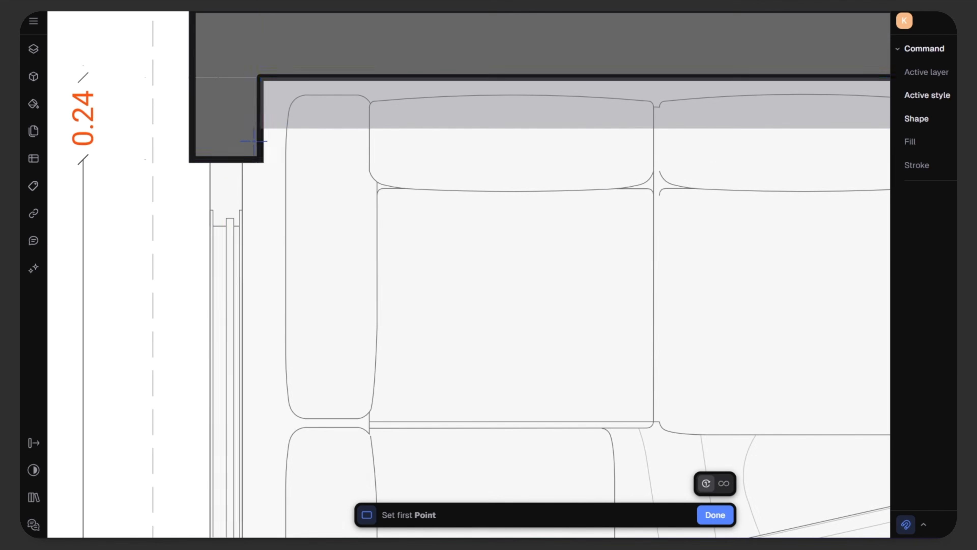
left_click(260, 76)
scroll(265, 114, "down", 7)
scroll(266, 114, "down", 5)
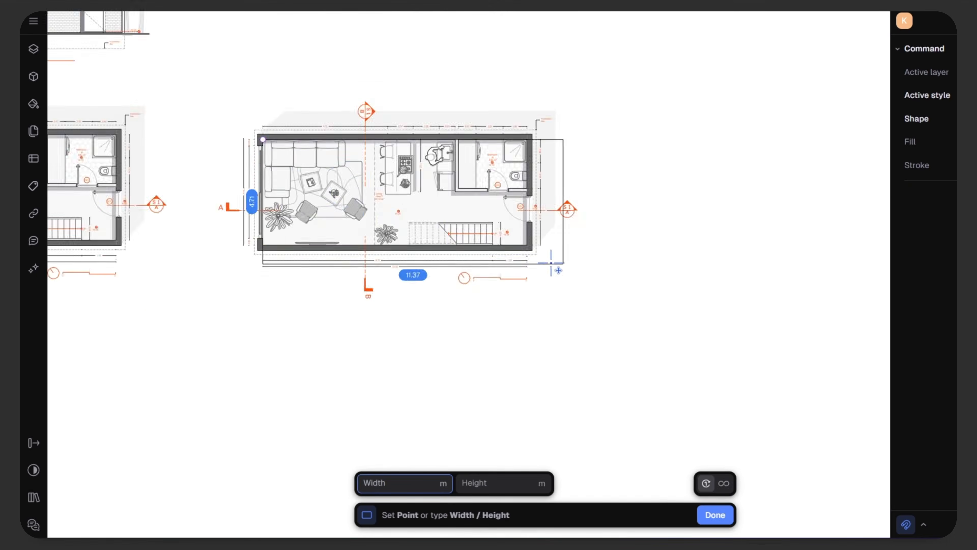
scroll(535, 262, "up", 12)
left_click(534, 223)
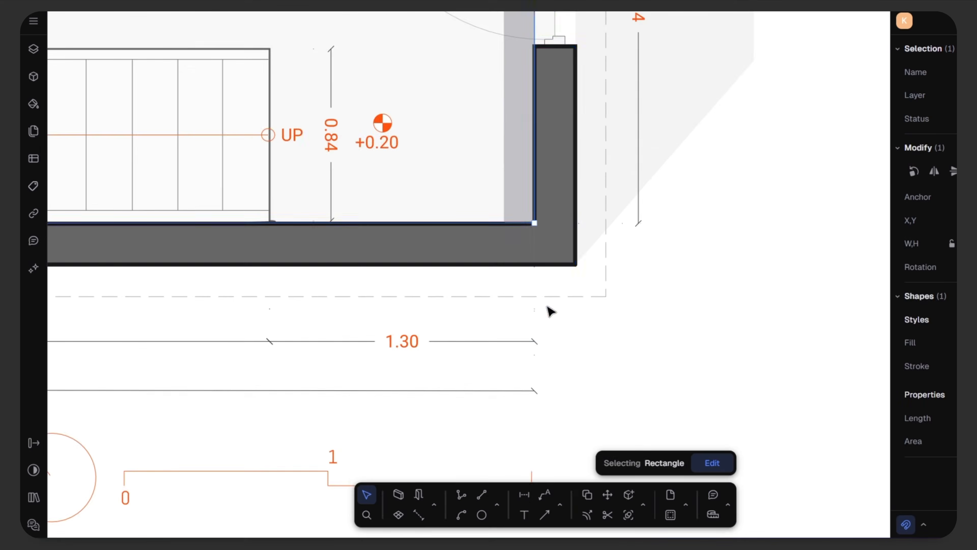
Give the rectangle a solid white fill (FFFFFF) with 75% opacity
scroll(550, 310, "down", 10)
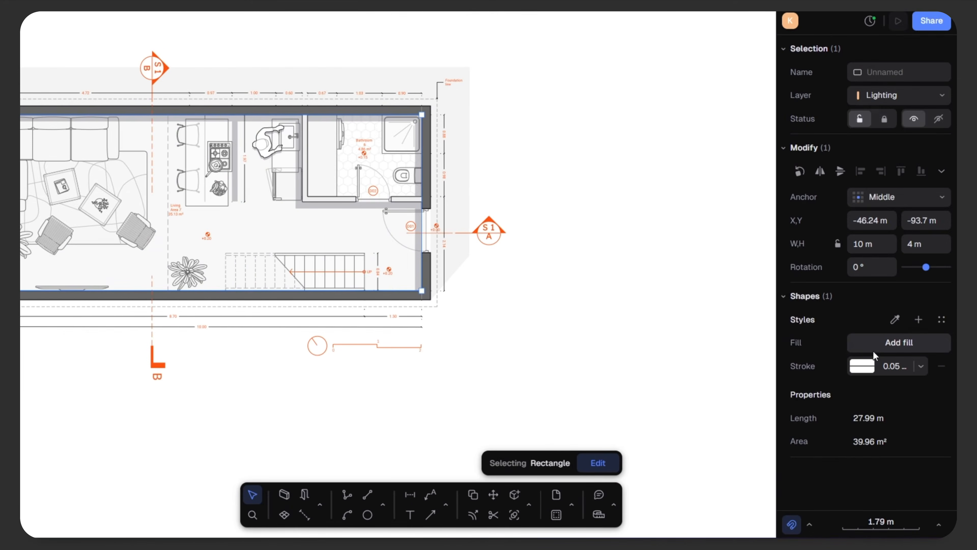
left_click(875, 349)
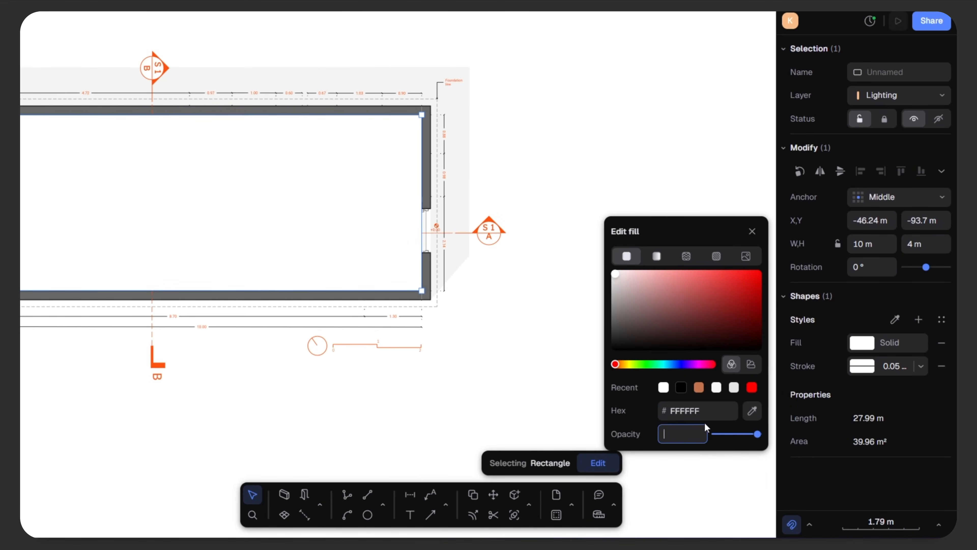
key("Return")
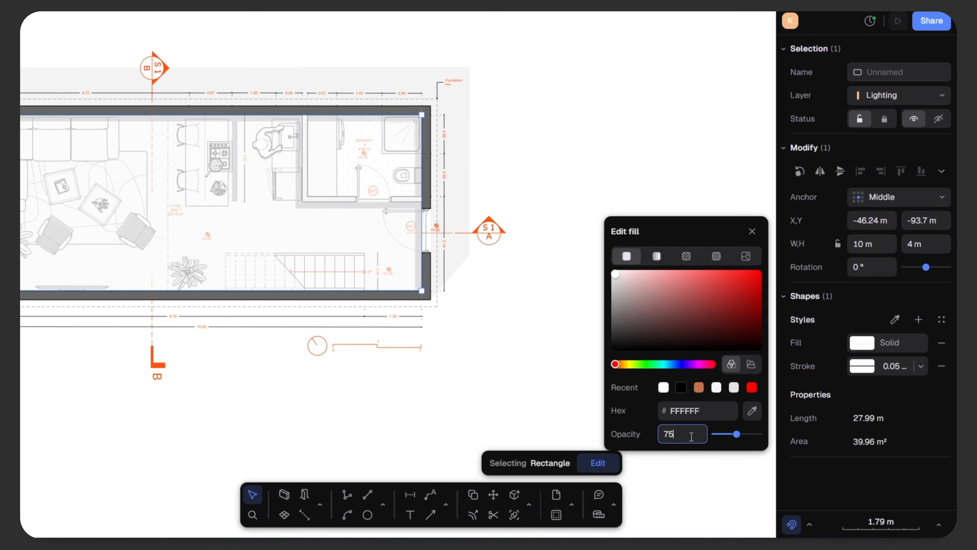
key("Return")
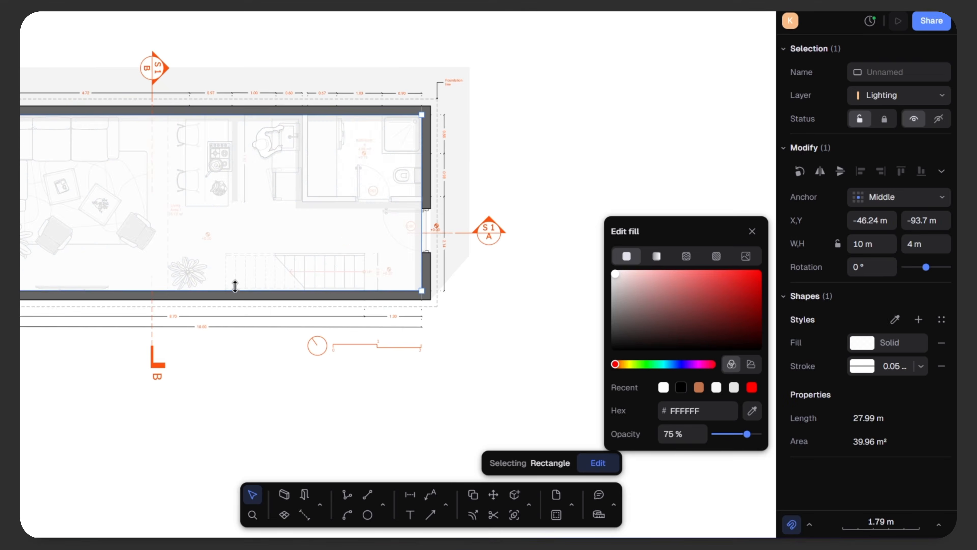
left_click(752, 232)
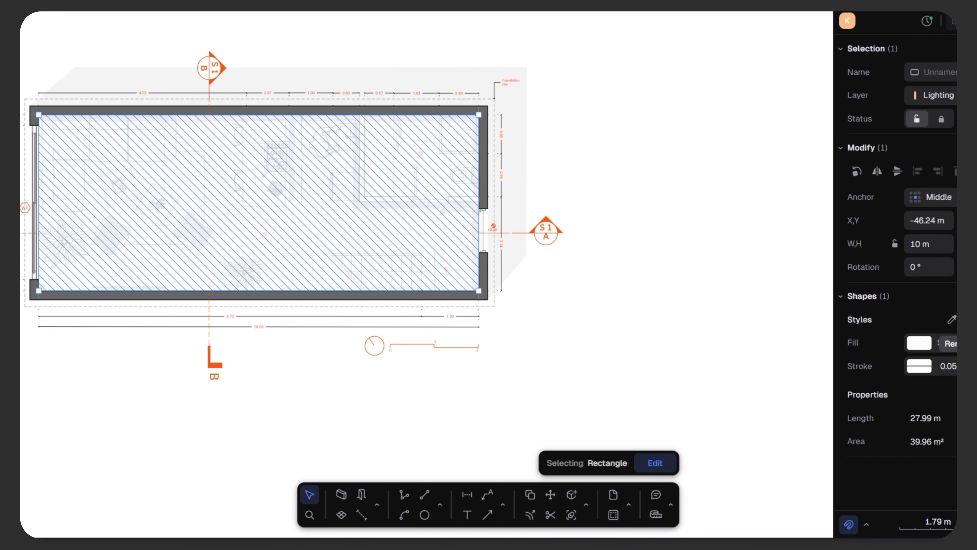
left_click(566, 350)
Reorder the layers so that Lighting, which holds the white overlay, sits directly below Walls and above People
middle_click_drag(565, 349, 720, 341)
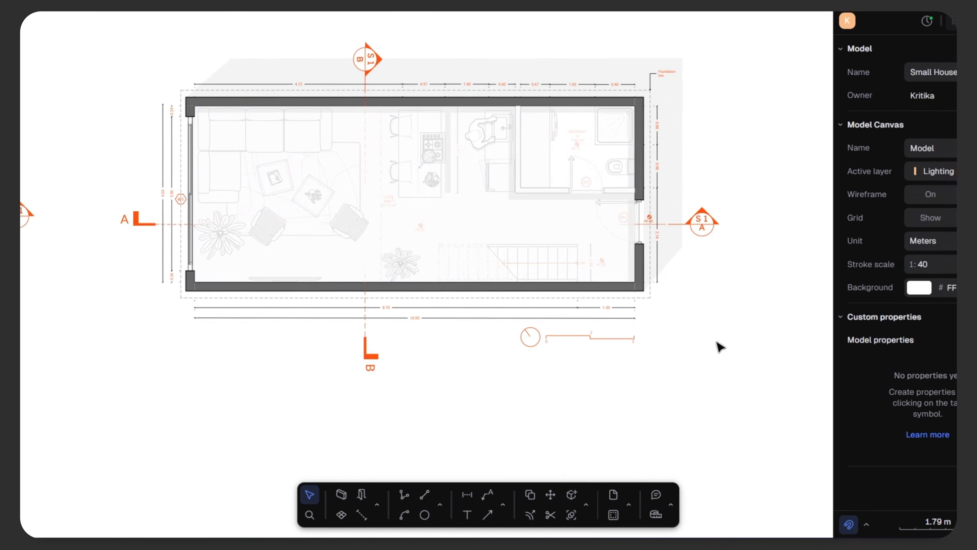
scroll(302, 151, "up", 5)
middle_click_drag(397, 237, 329, 264)
left_click(319, 96)
left_click(313, 204)
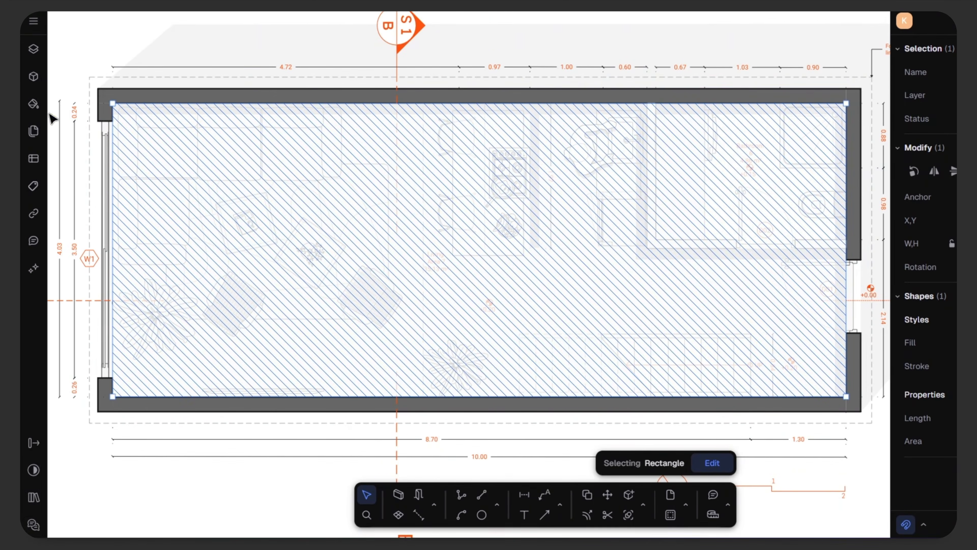
left_click(38, 53)
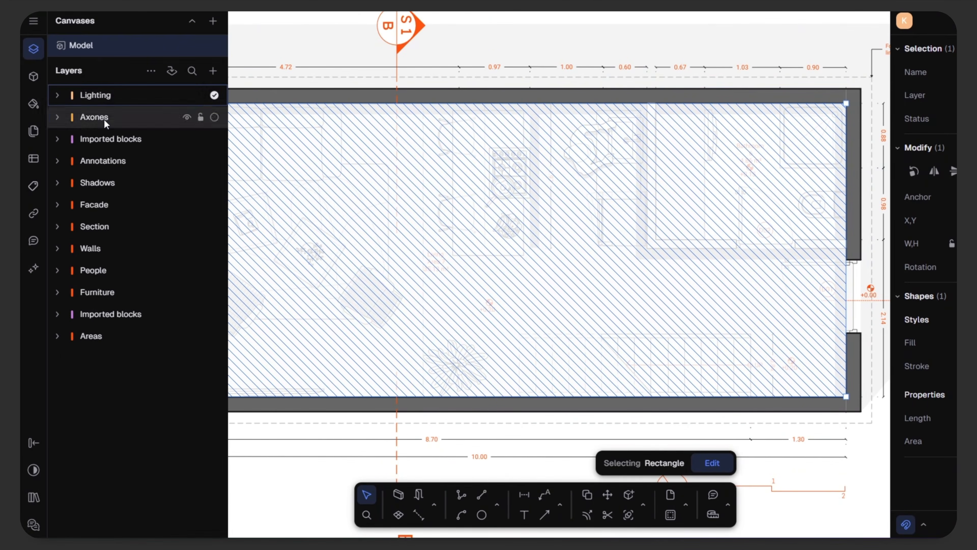
left_click(137, 97)
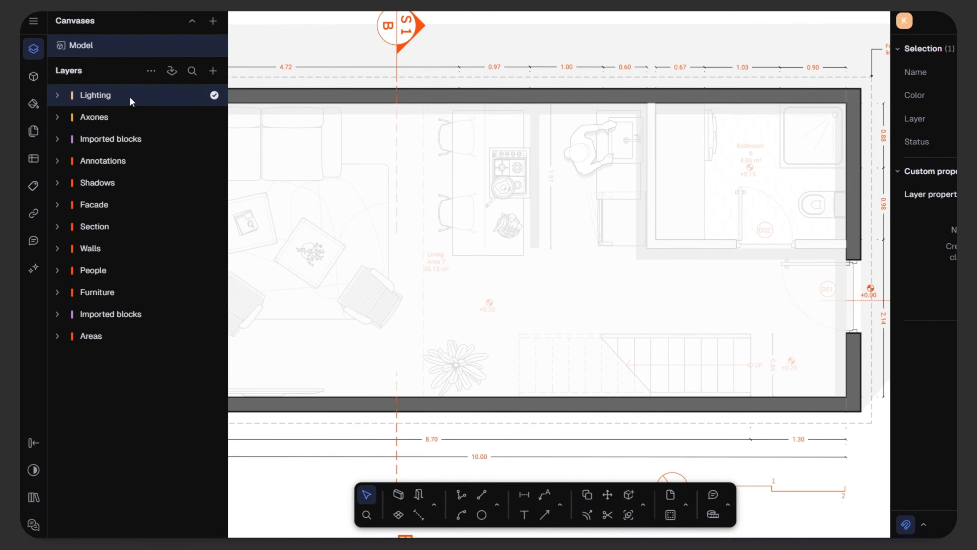
left_click_drag(129, 96, 115, 261)
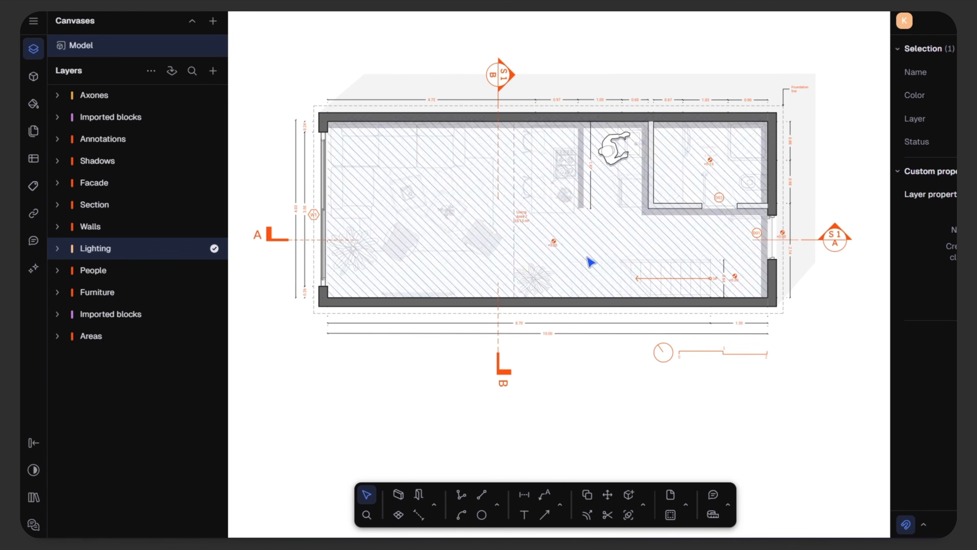
Delete all the horizontal dimensions below the copied floor plan
scroll(568, 342, "up", 3)
left_click_drag(577, 341, 487, 311)
key("Delete")
scroll(602, 305, "down", 5)
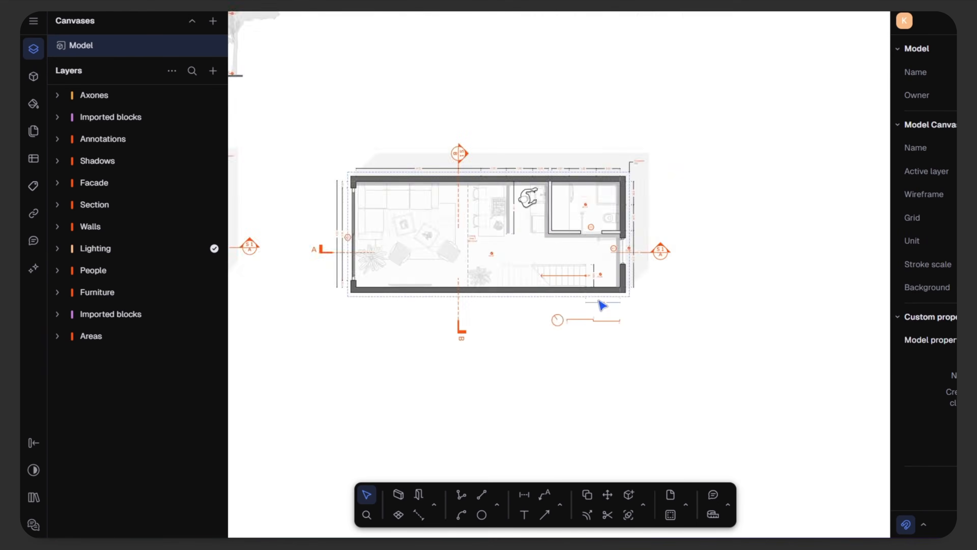
scroll(620, 311, "up", 5)
left_click(620, 308)
key("Delete")
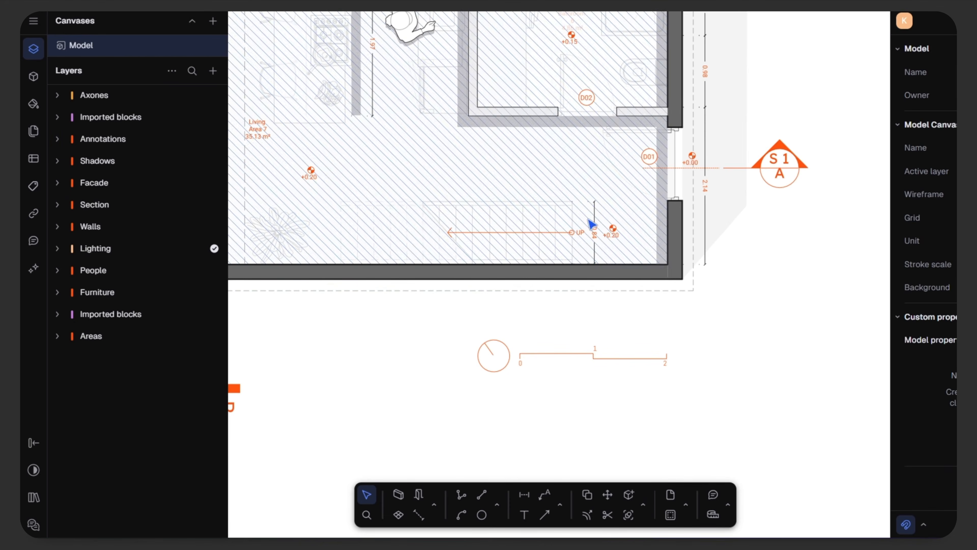
Delete the 0.90 and 1.03 dimensions above the bathroom of the copied plan
scroll(589, 219, "up", 5)
scroll(727, 294, "down", 5)
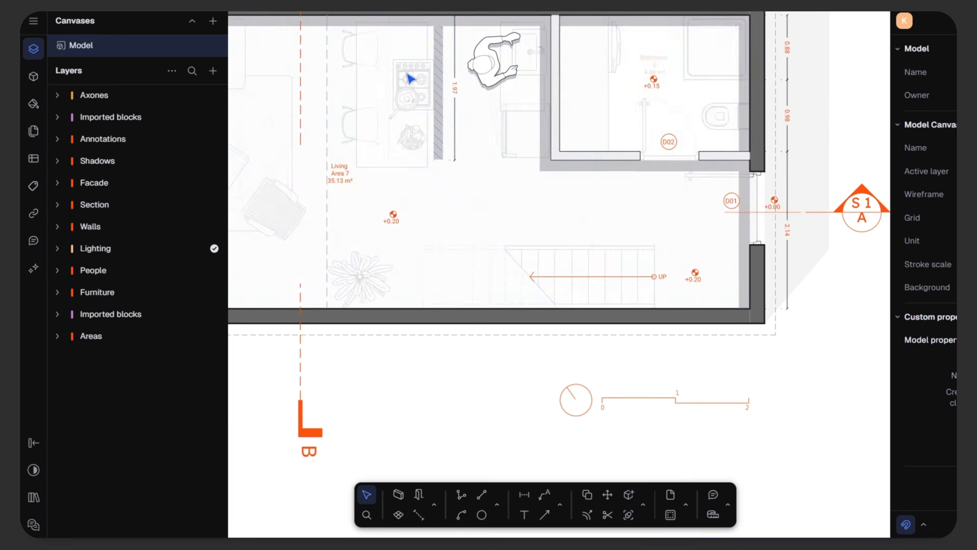
scroll(484, 102, "up", 5)
scroll(504, 116, "down", 5)
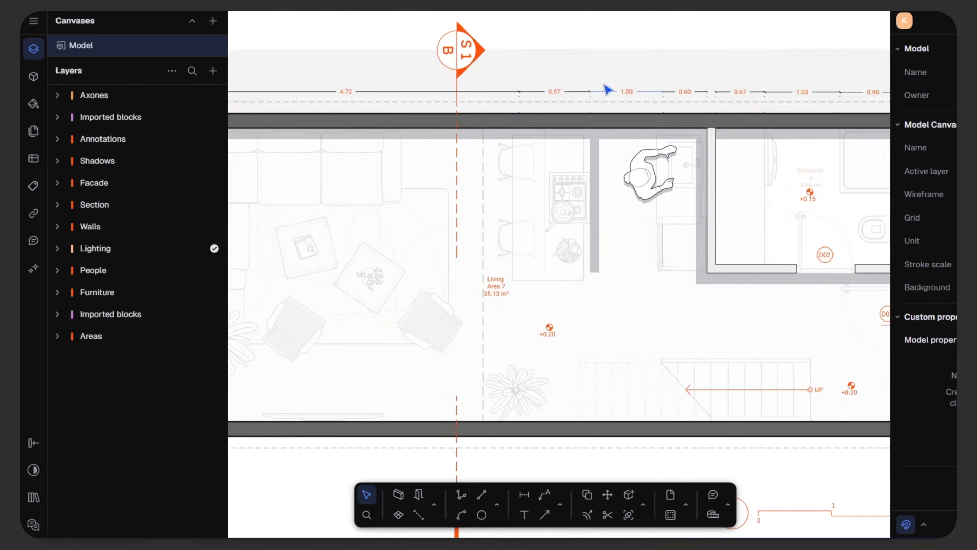
scroll(789, 98, "up", 6)
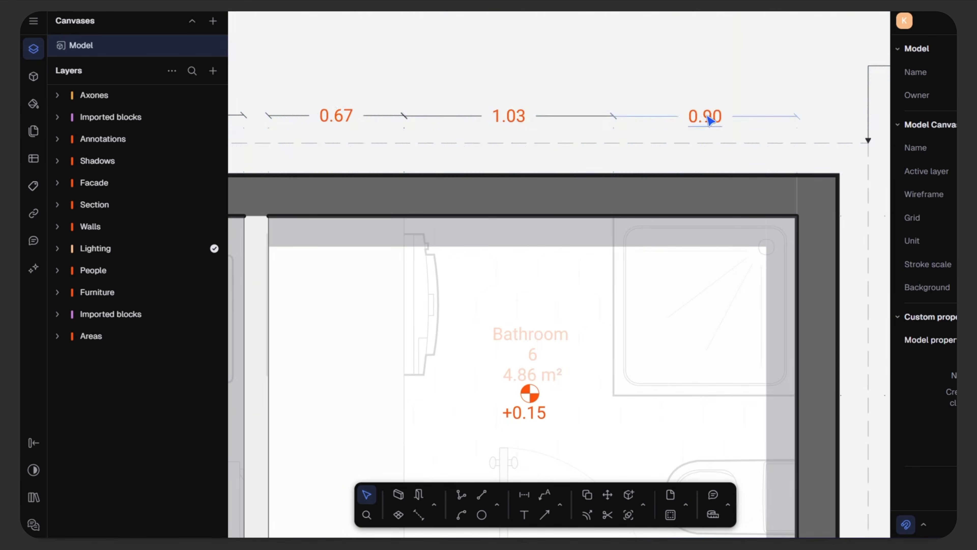
left_click(706, 120)
key("Delete")
key("Delete")
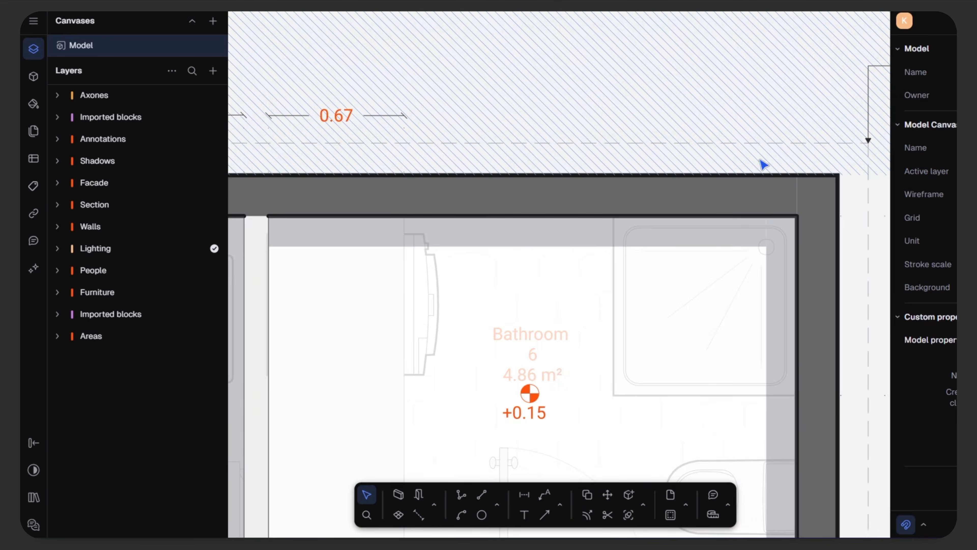
Delete the 0.67, 0.60 and 0.97 dimensions above the copied plan's upper wall
scroll(678, 159, "down", 4)
scroll(605, 148, "up", 3)
left_click(602, 143)
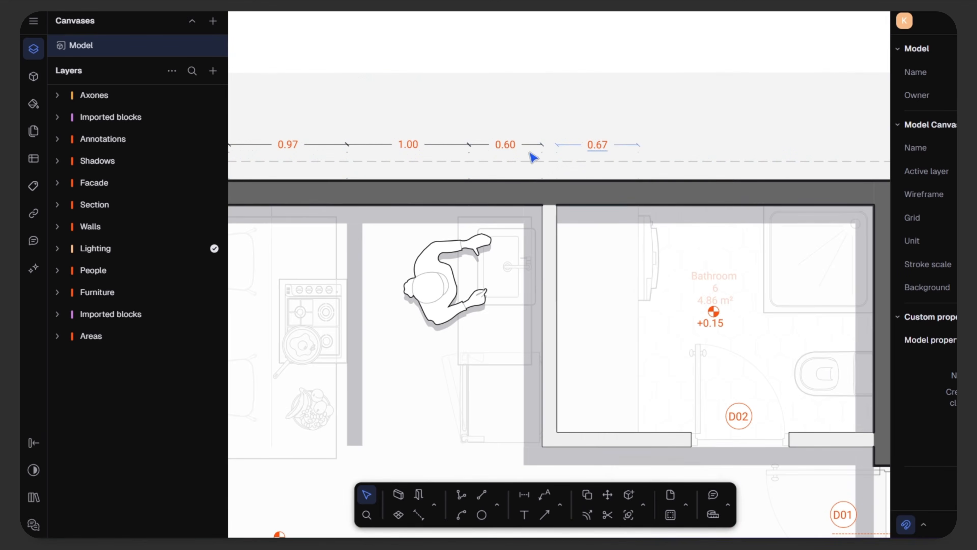
key("Delete")
left_click(506, 144)
key("Delete")
left_click(418, 144)
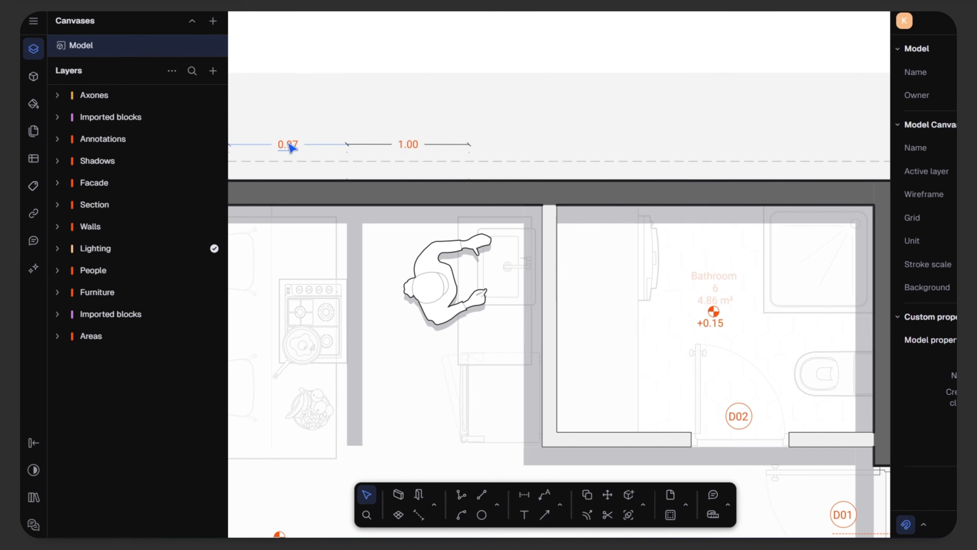
key("Delete")
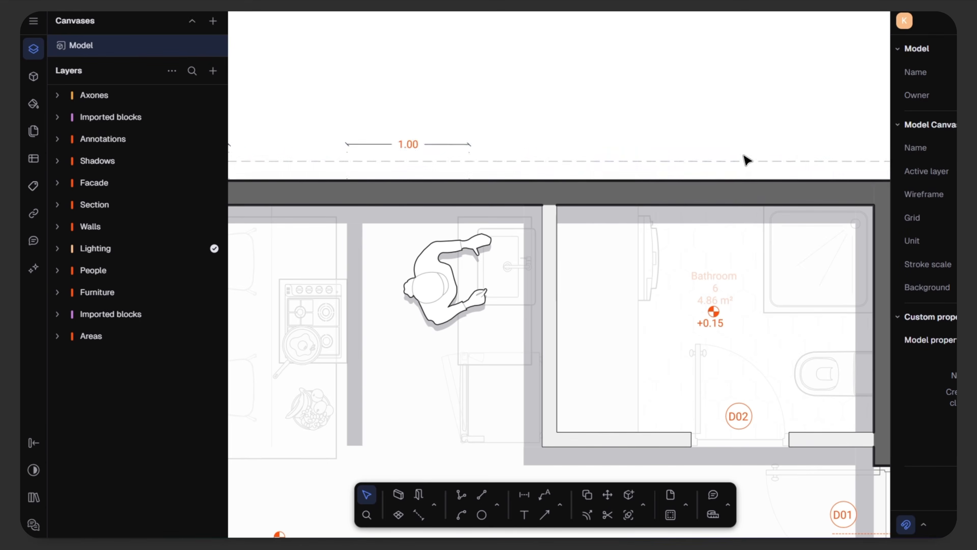
Delete the remaining 4.72 and 1.00 dimensions above the copied plan, keeping the shadow shape behind them
scroll(747, 160, "down", 5)
left_click(643, 169)
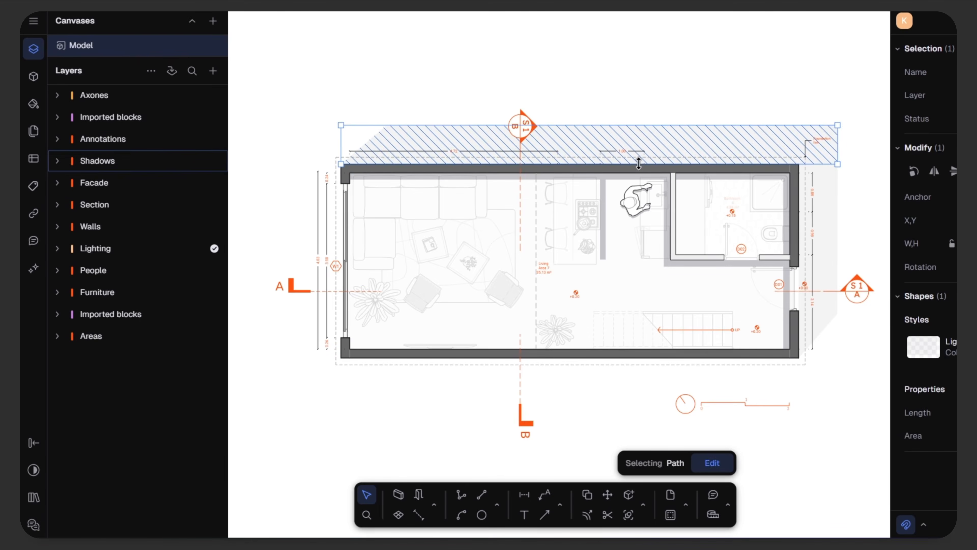
key("Escape")
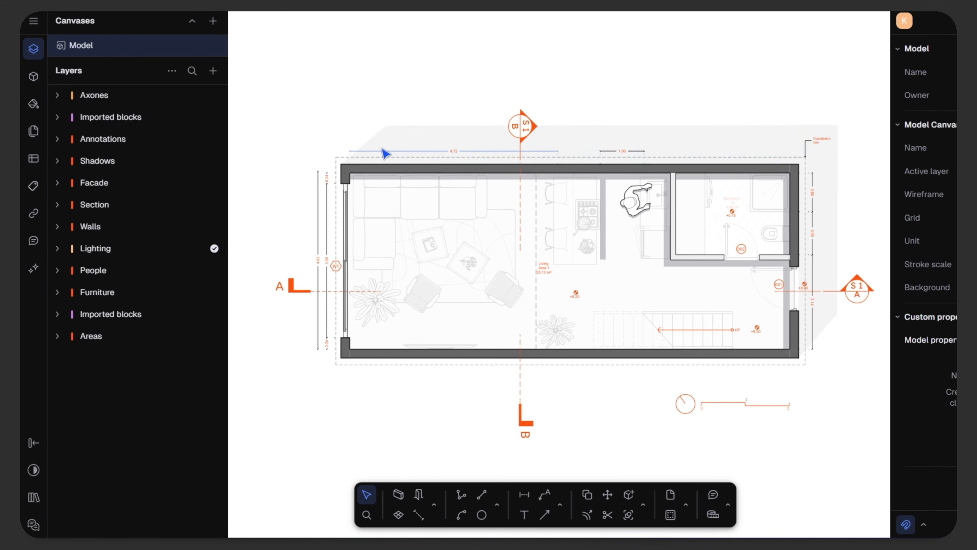
left_click(354, 150)
key("Escape")
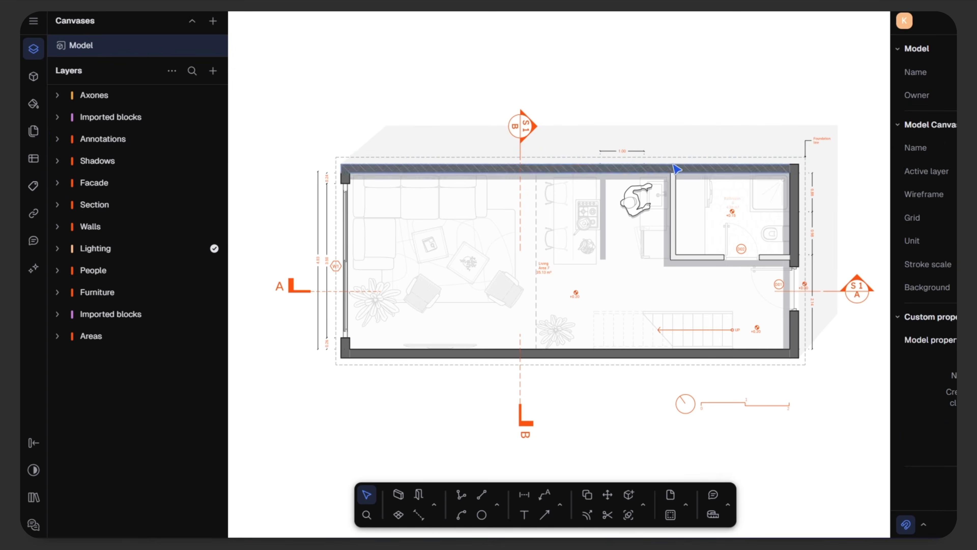
scroll(626, 154, "up", 10)
scroll(635, 115, "down", 10)
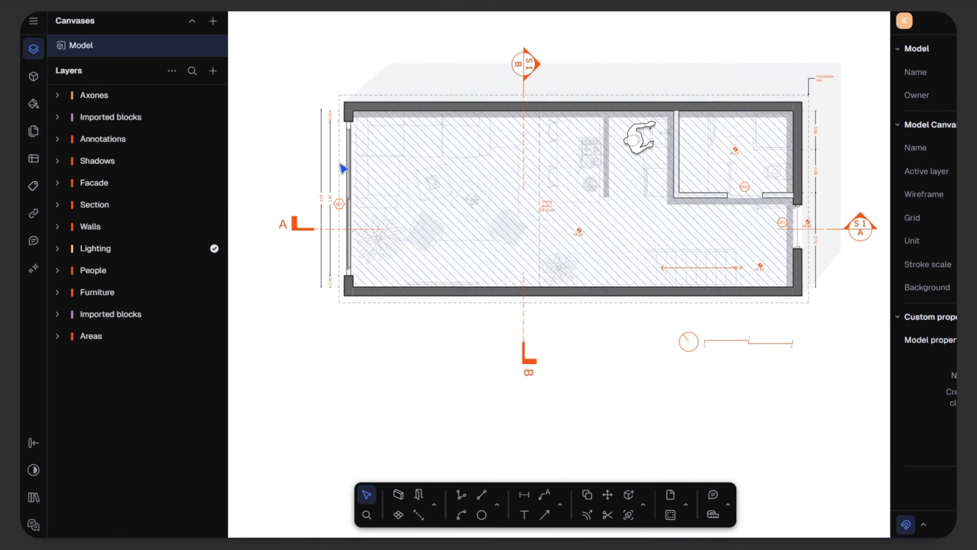
Delete the vertical dimensions on both sides of the copied plan, plus its interior tags, level marks and seated figure
scroll(337, 146, "up", 10)
left_click_drag(379, 176, 237, 112)
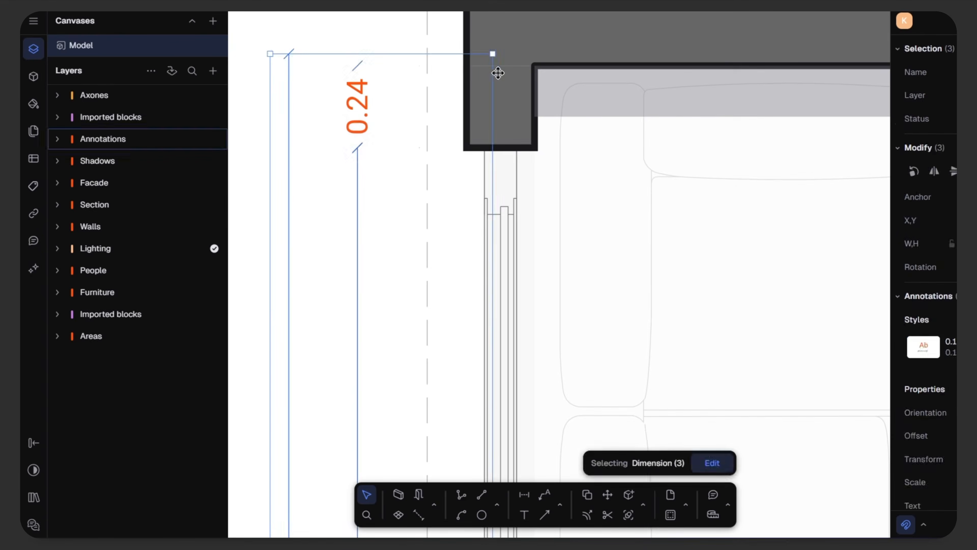
key("Delete")
scroll(539, 154, "down", 10)
middle_click_drag(592, 244, 544, 251)
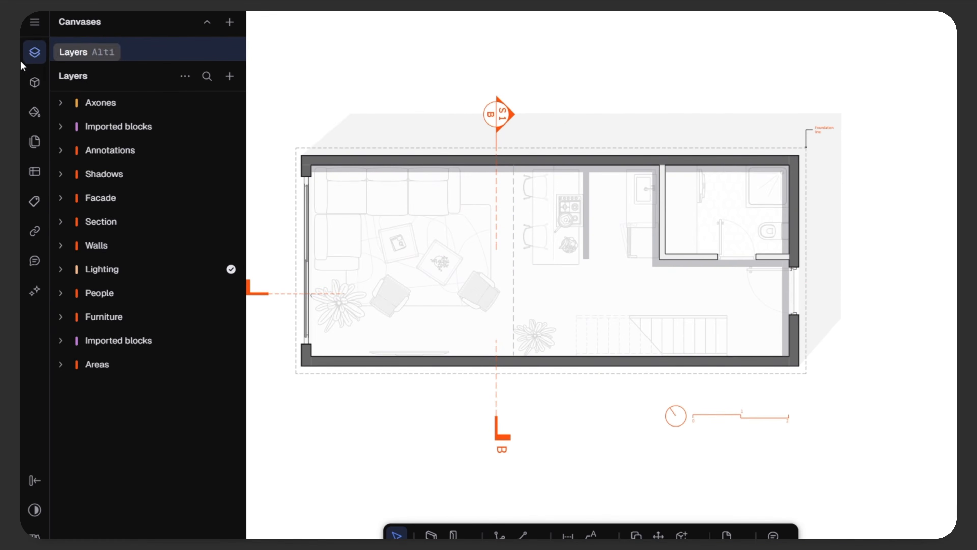
Open the Lighting symbols collection in the block libraries
left_click(34, 76)
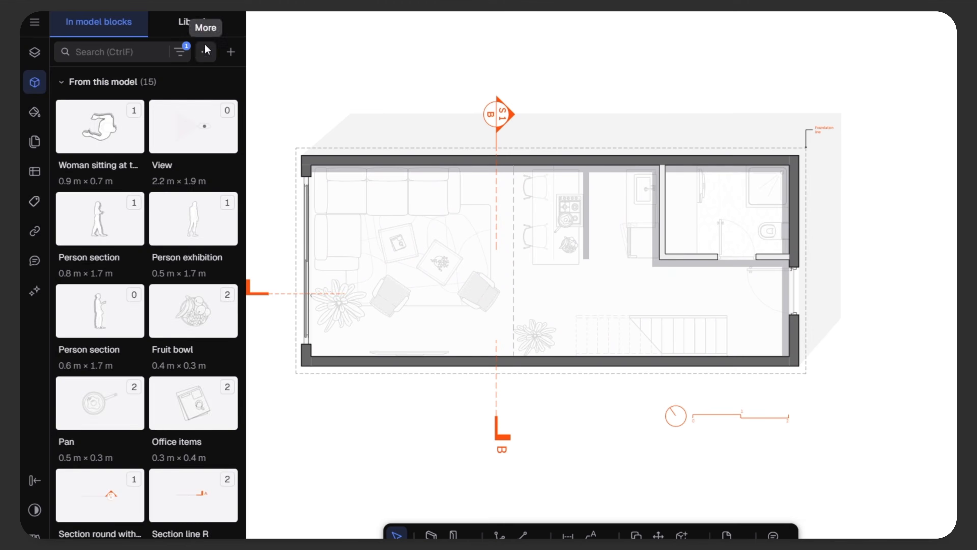
left_click(197, 22)
scroll(196, 284, "down", 15)
scroll(199, 285, "down", 3)
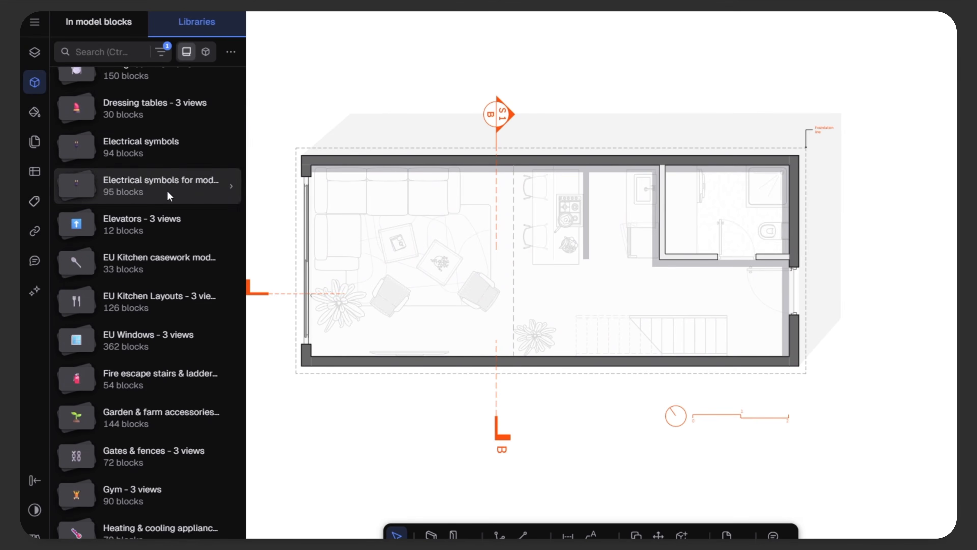
scroll(160, 348, "down", 12)
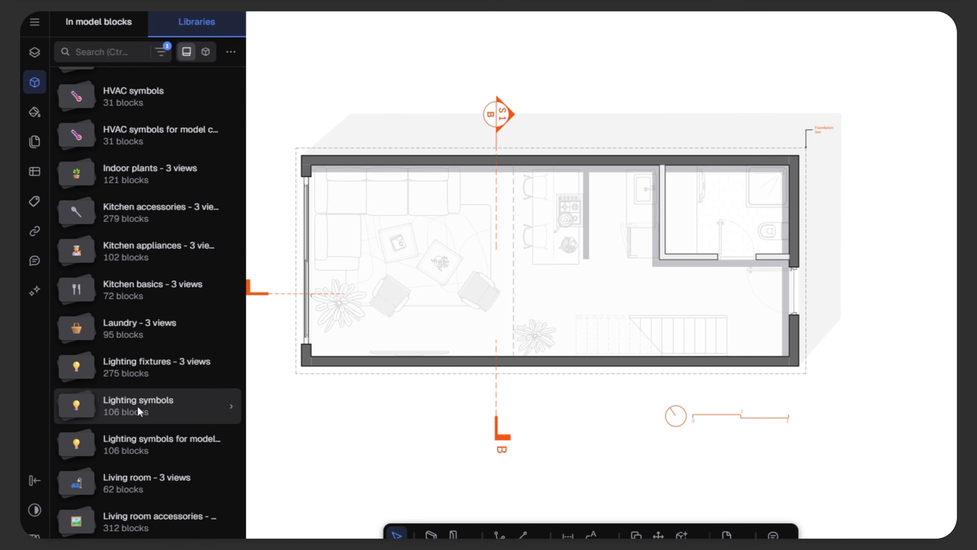
left_click(134, 405)
Examine the symbols in the Lighting symbols library and its model counterpart to find a suitable indoor light
scroll(145, 339, "down", 5)
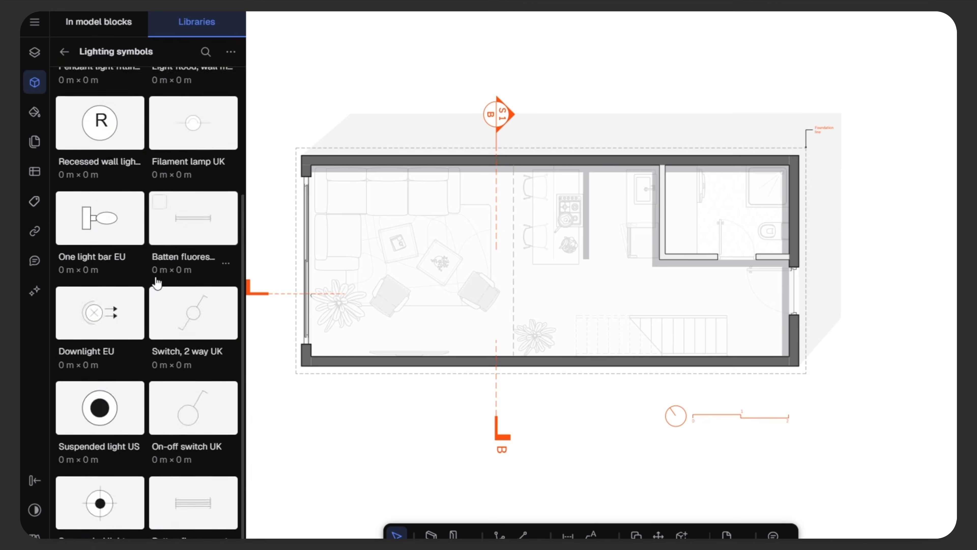
scroll(158, 283, "down", 15)
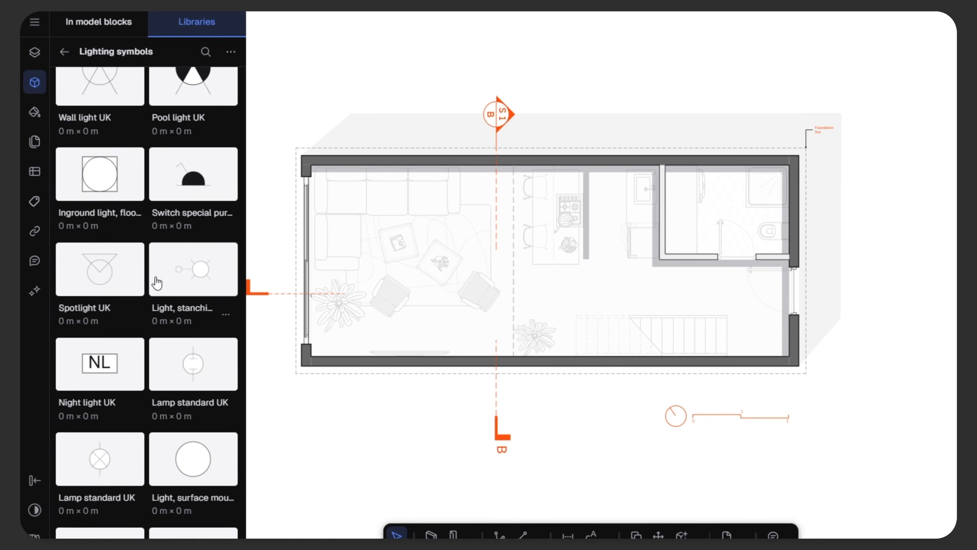
scroll(157, 283, "down", 4)
scroll(157, 283, "down", 8)
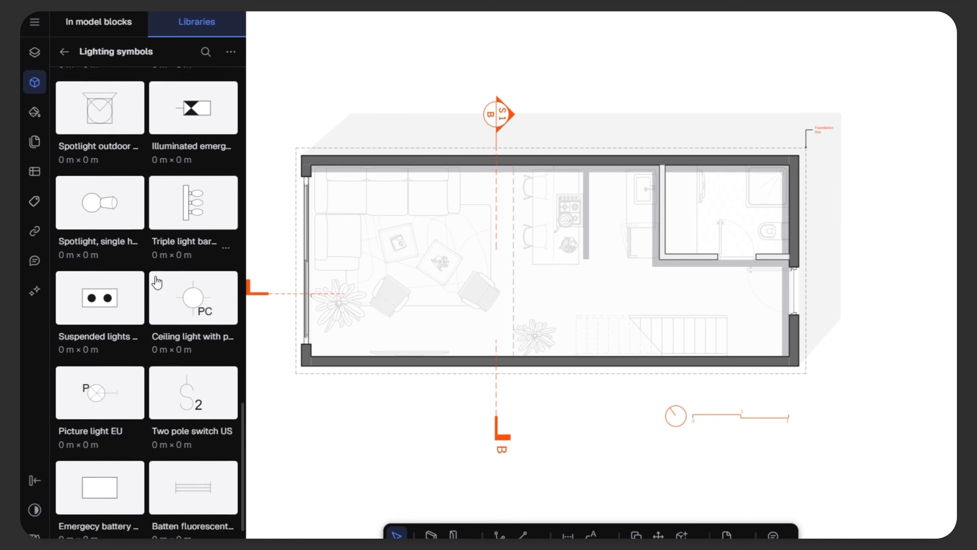
scroll(157, 283, "down", 12)
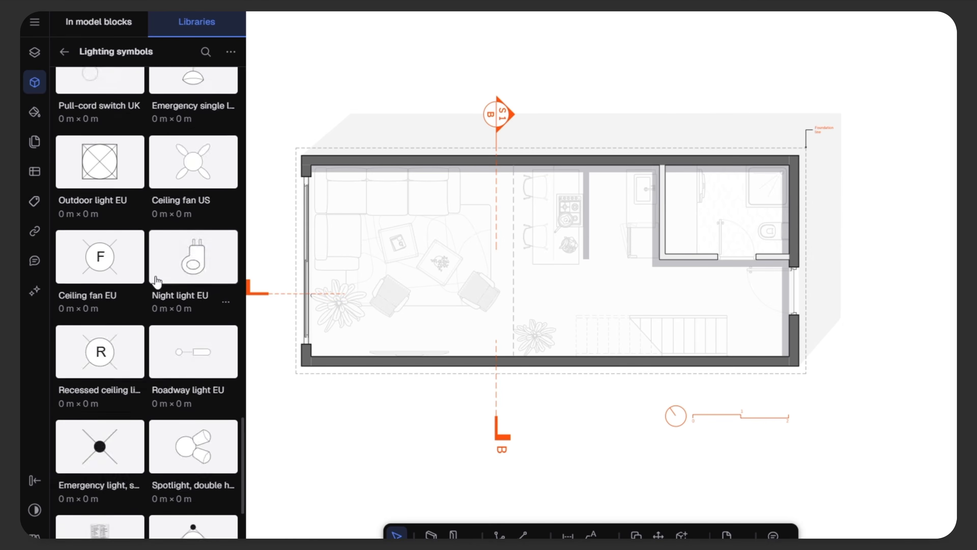
scroll(156, 282, "down", 4)
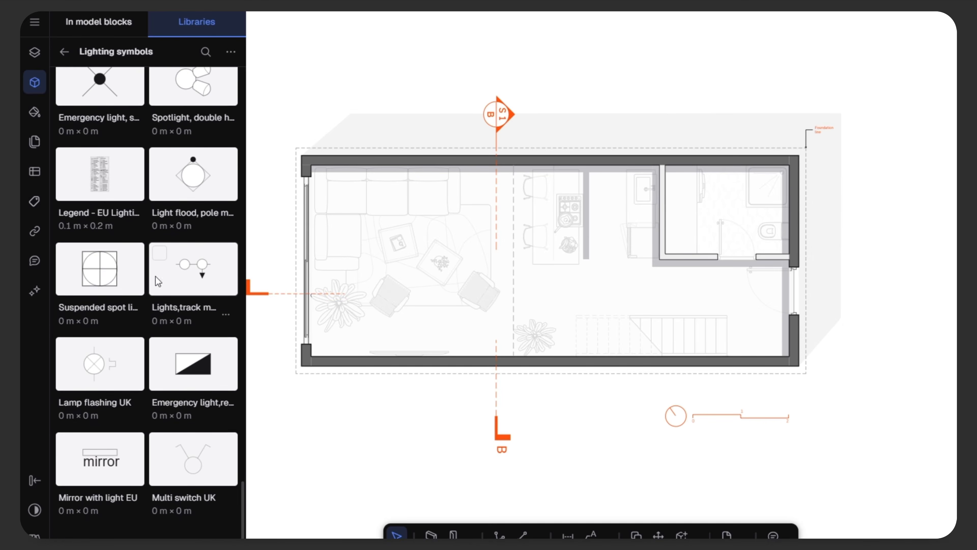
scroll(157, 283, "down", 15)
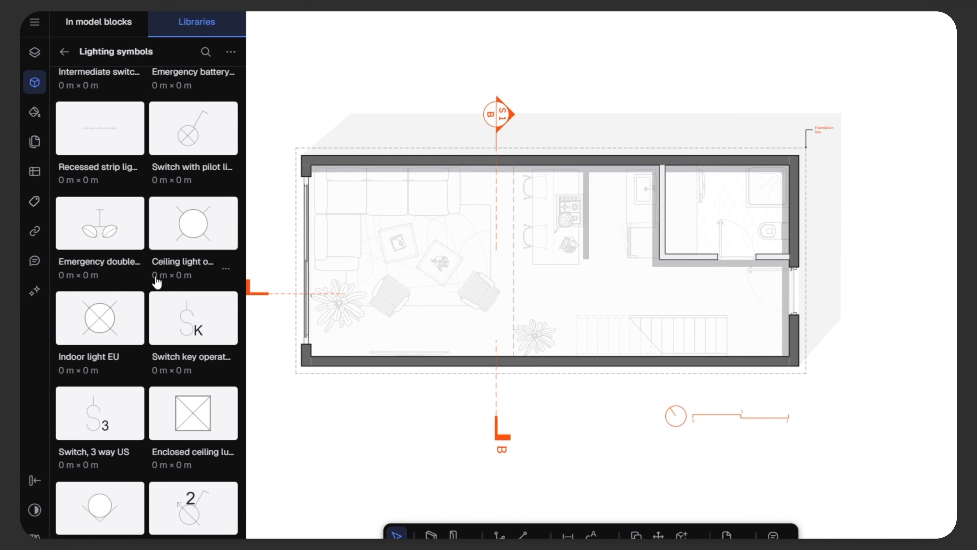
scroll(179, 335, "down", 12)
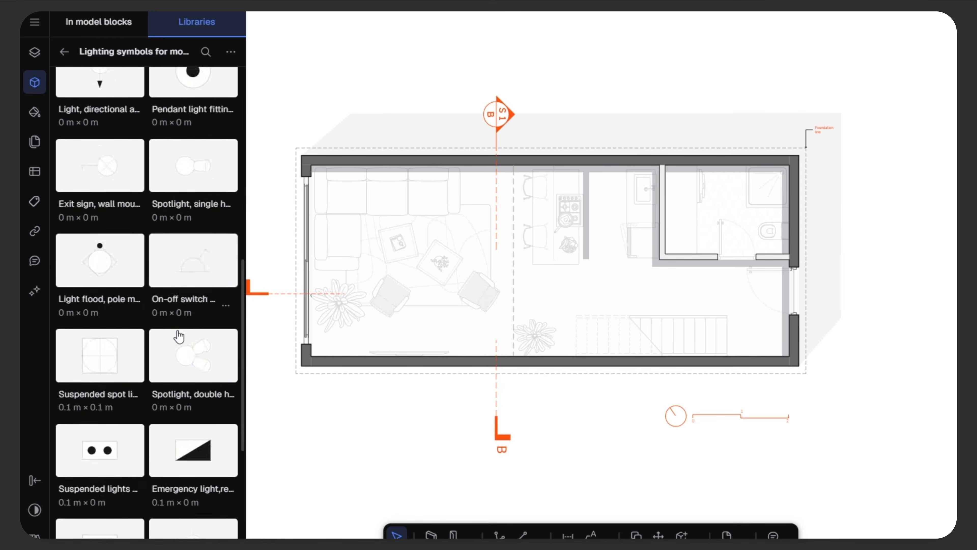
scroll(179, 336, "down", 8)
scroll(182, 333, "down", 10)
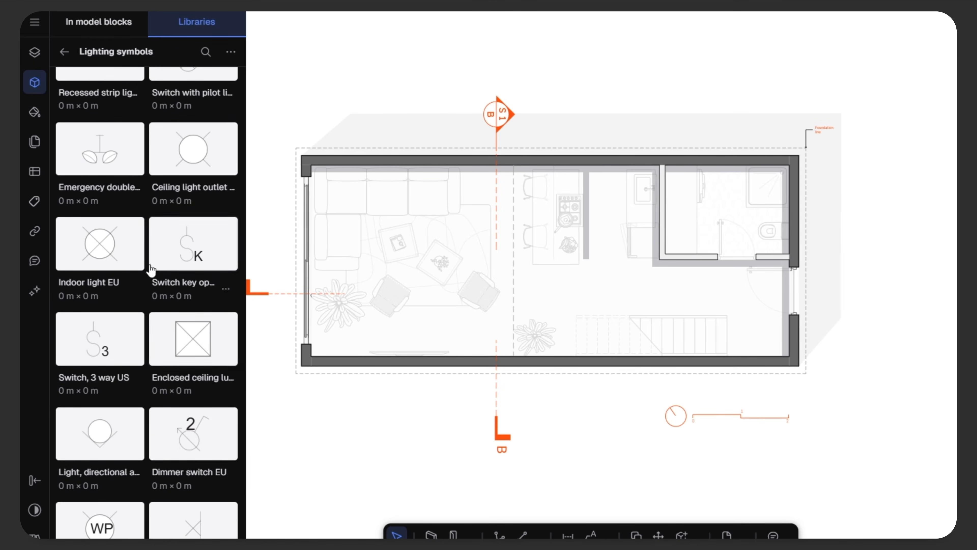
Insert an Indoor light EU symbol into the copied plan's living area and scale it up
left_click_drag(151, 270, 414, 247)
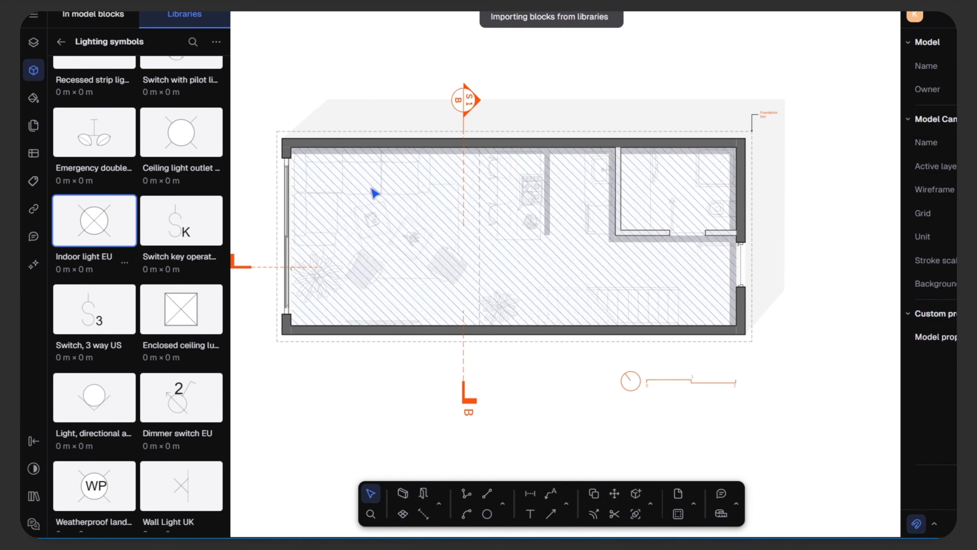
scroll(491, 229, "up", 10)
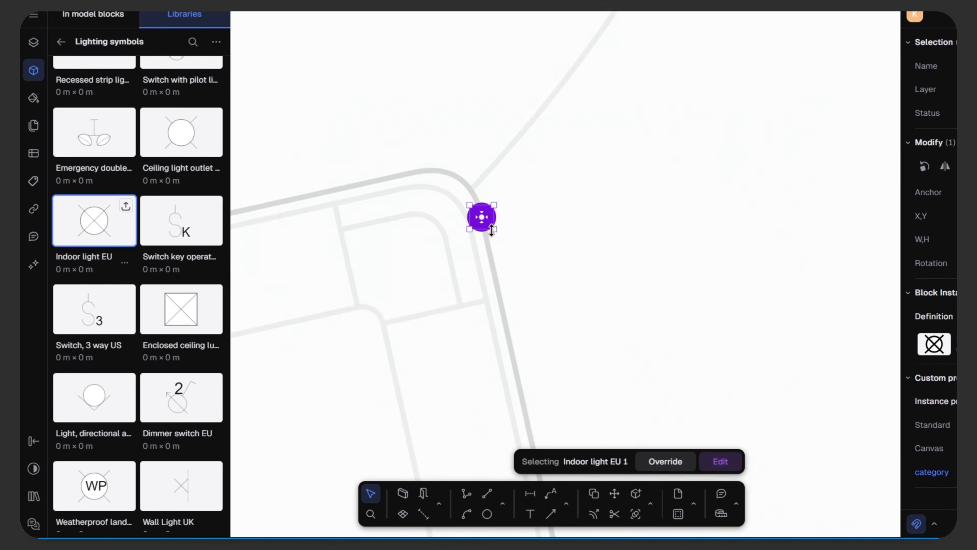
left_click_drag(493, 230, 813, 458)
scroll(770, 219, "down", 10)
scroll(770, 218, "up", 3)
Move the indoor light symbol onto the backrest of the corner sofa near the upper-left wall corner and enlarge it further
left_click_drag(770, 219, 514, 28)
middle_click_drag(605, 110, 541, 291)
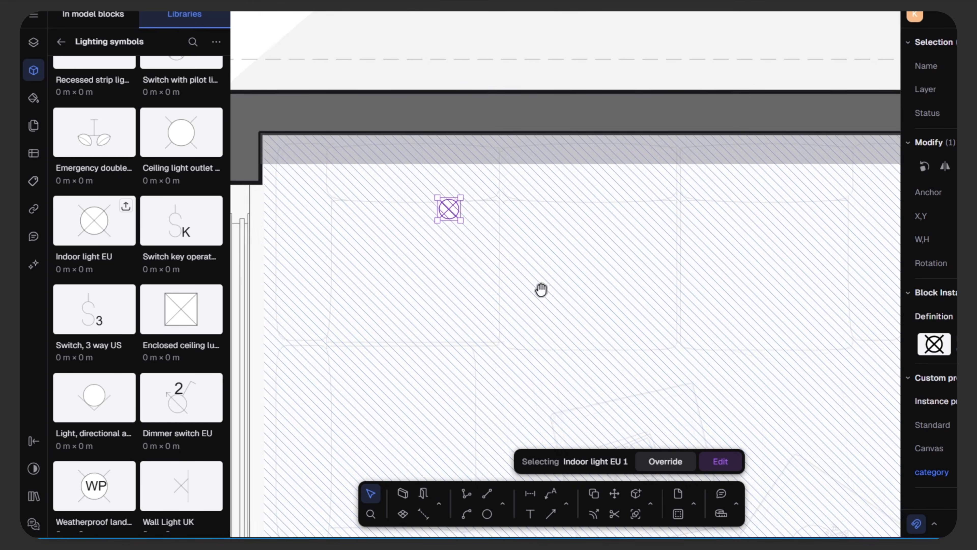
left_click_drag(462, 219, 424, 186)
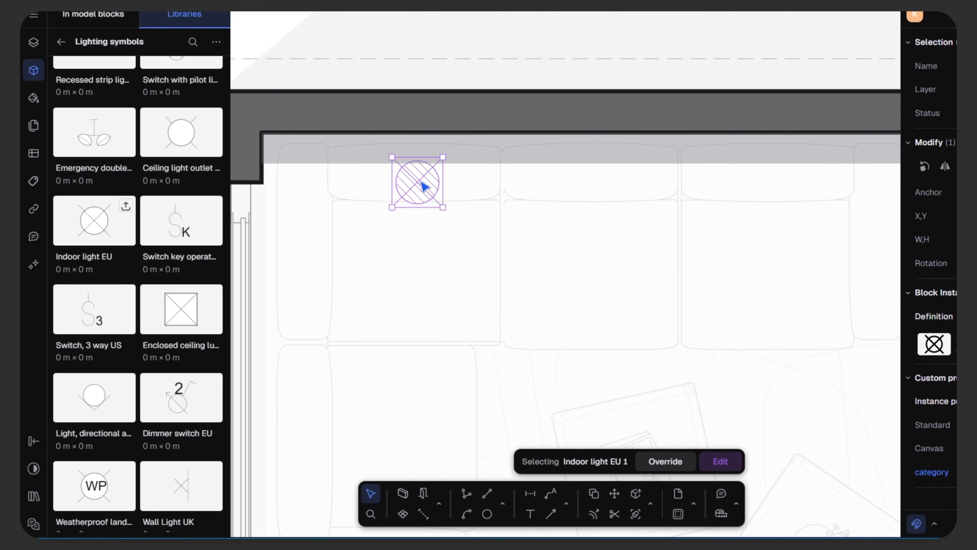
Override the indoor light symbol over the sofa and set its circle's stroke colour to FF530F
scroll(535, 225, "down", 3)
left_click(720, 461)
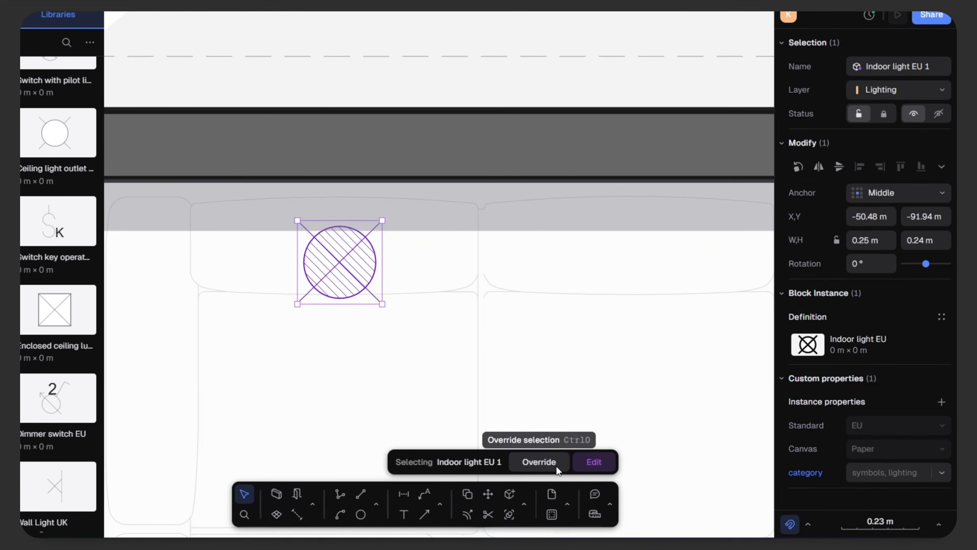
left_click(538, 462)
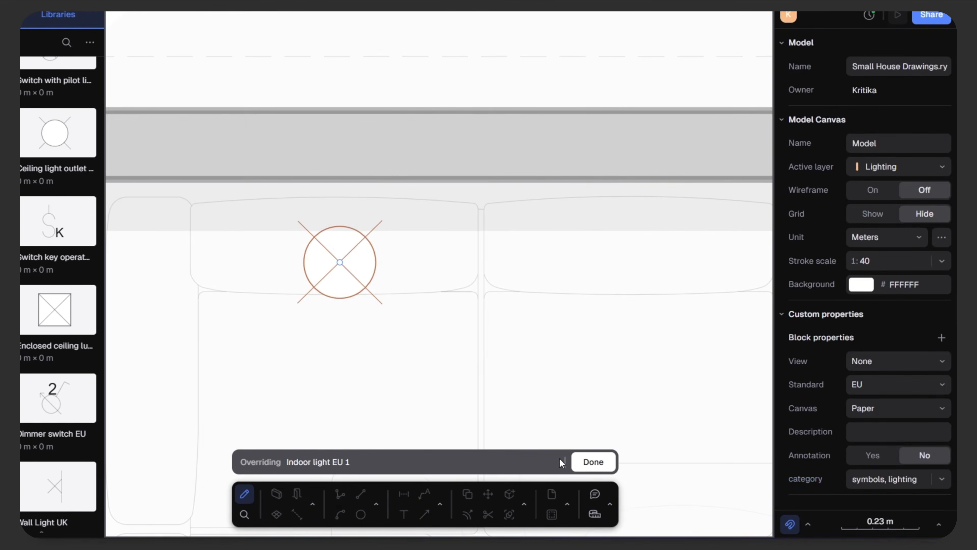
left_click(375, 274)
left_click(941, 398)
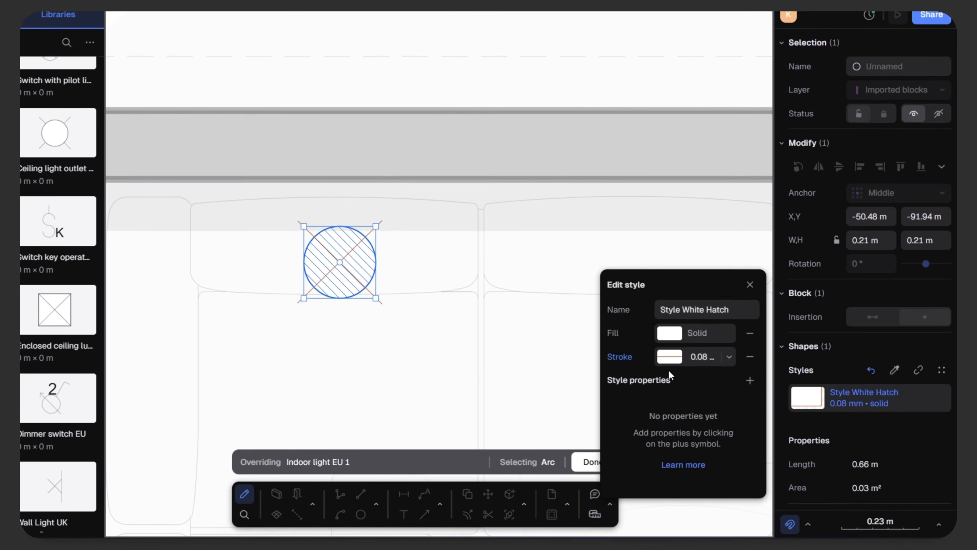
left_click(668, 359)
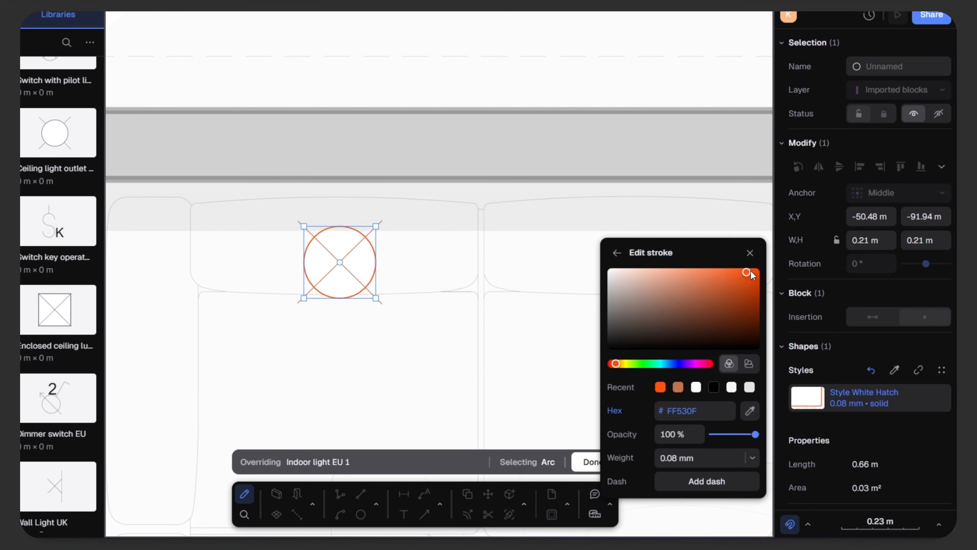
left_click(576, 278)
left_click(374, 321)
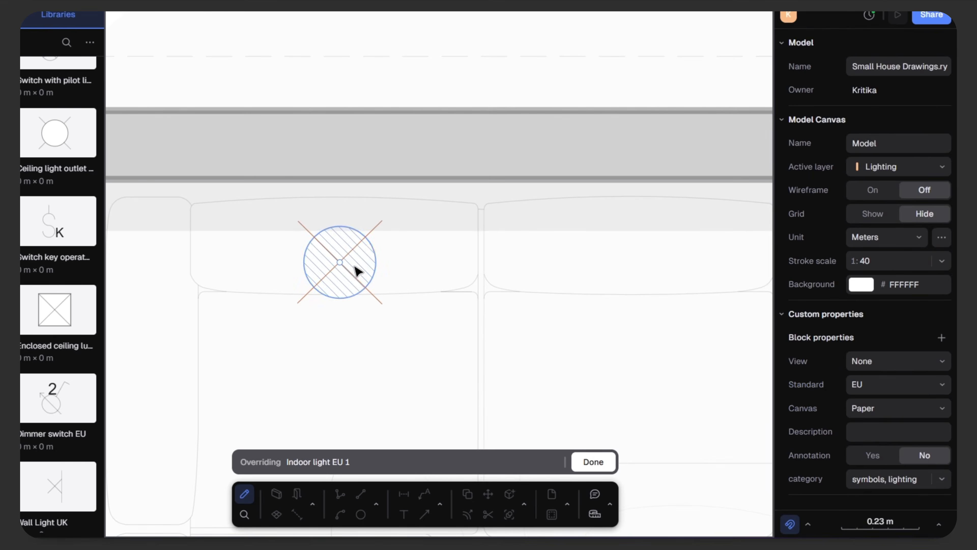
Set the stroke of the indoor light's crossing lines to FF530F and finish the override
left_click(379, 233)
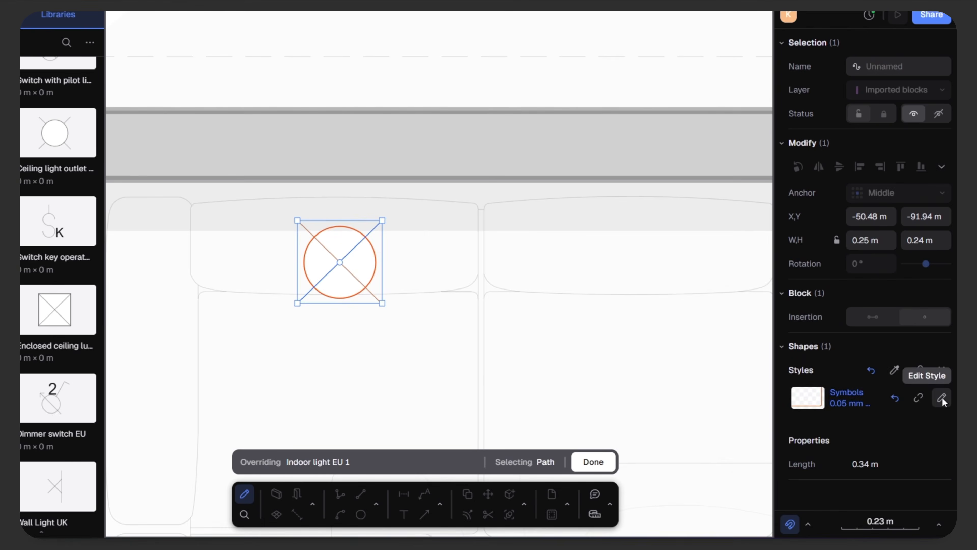
left_click(943, 398)
left_click(671, 355)
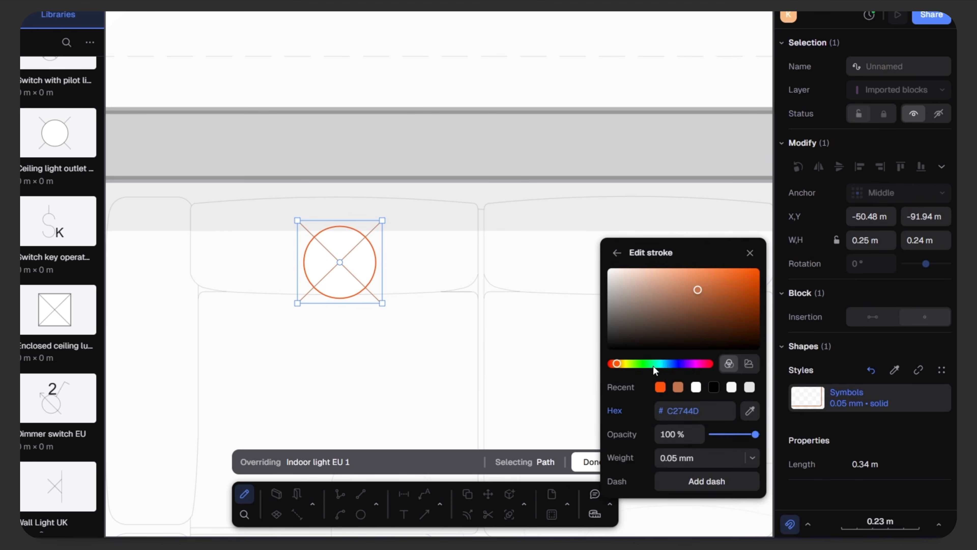
left_click(659, 387)
left_click(753, 253)
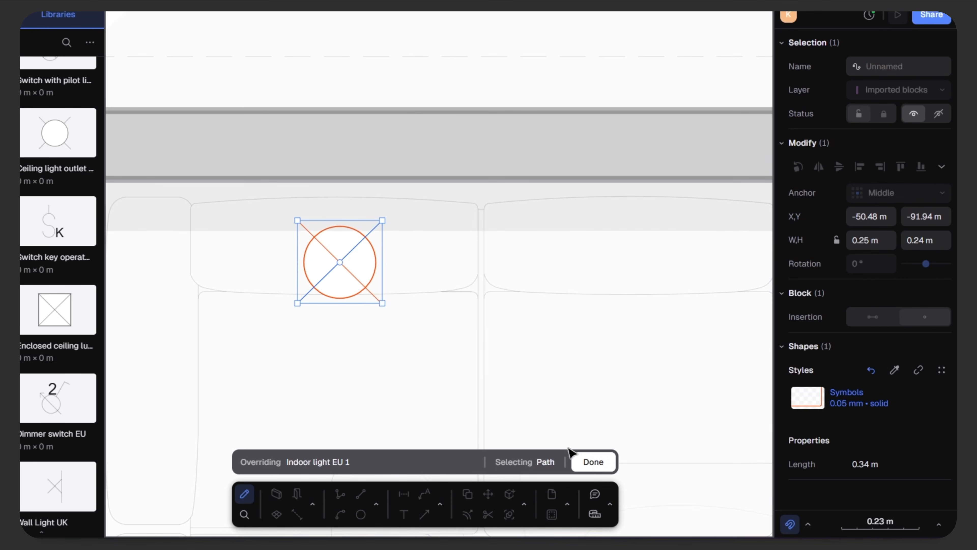
left_click(588, 468)
left_click(594, 385)
Duplicate the indoor light along the sofa backrest and place two copies, one below the other, over the dining counter
scroll(435, 223, "down", 10)
scroll(415, 198, "up", 5)
left_click(328, 229)
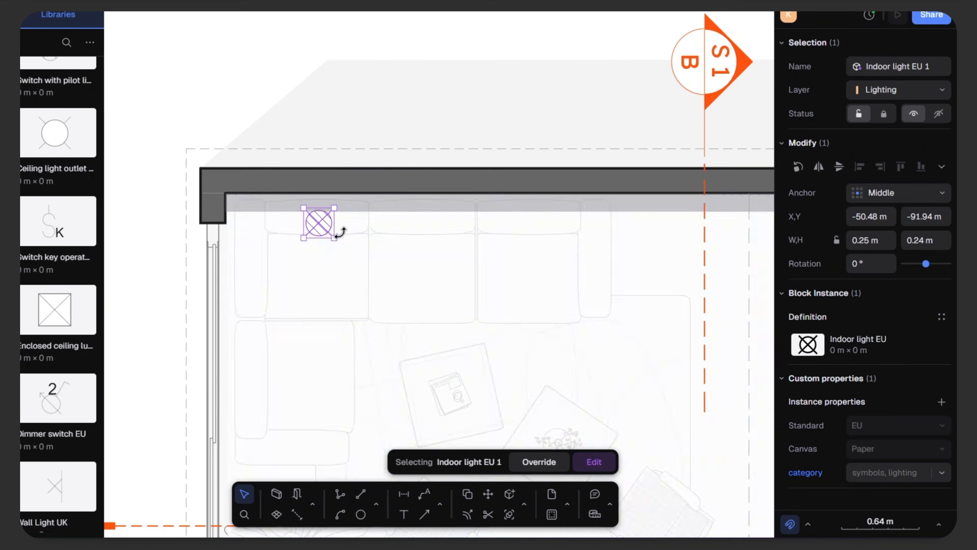
key("ctrl+d")
left_click_drag(334, 232, 535, 222)
key("ctrl+d")
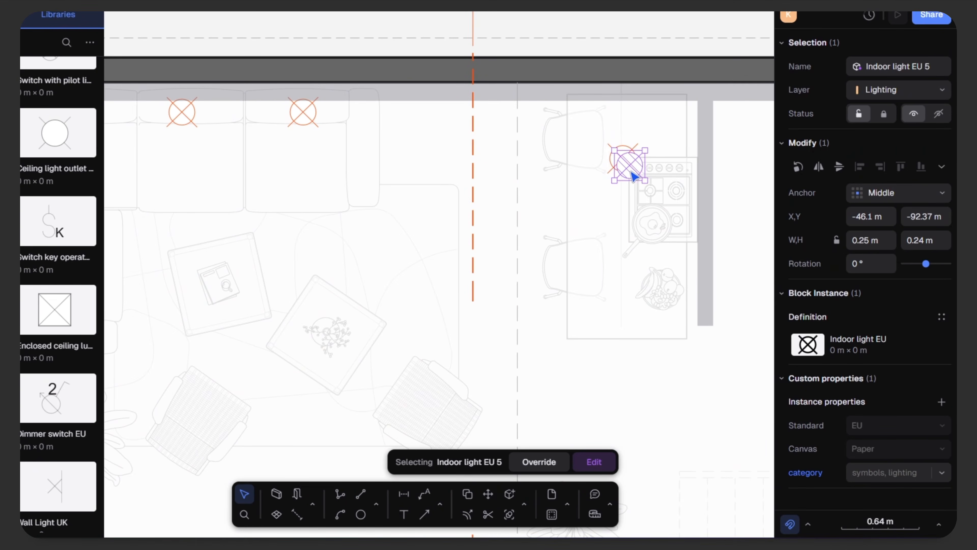
left_click_drag(634, 176, 627, 284)
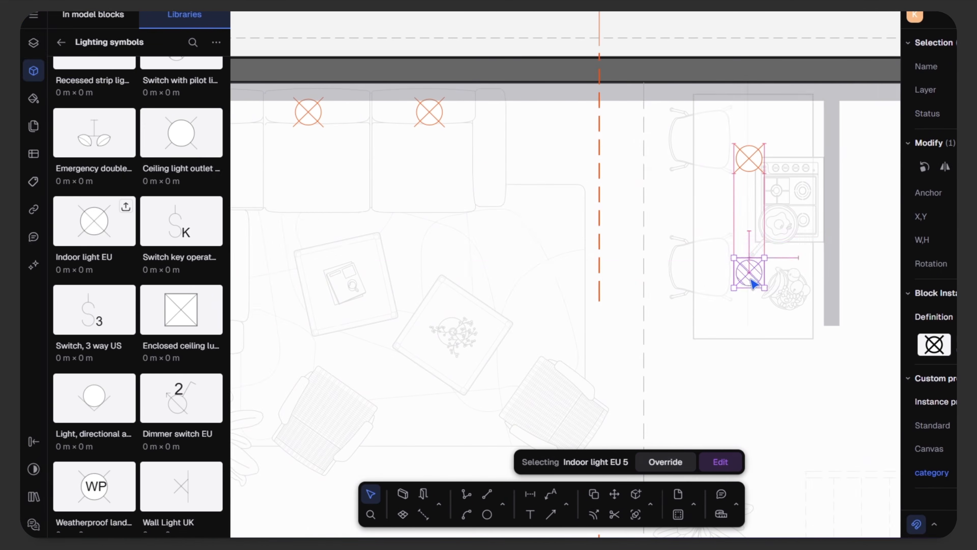
Insert a Ceiling light outlet EU symbol, scale it to about 0.49 × 0.5 m and place it over the living room's upper-left coffee table
left_click_drag(181, 133, 580, 299)
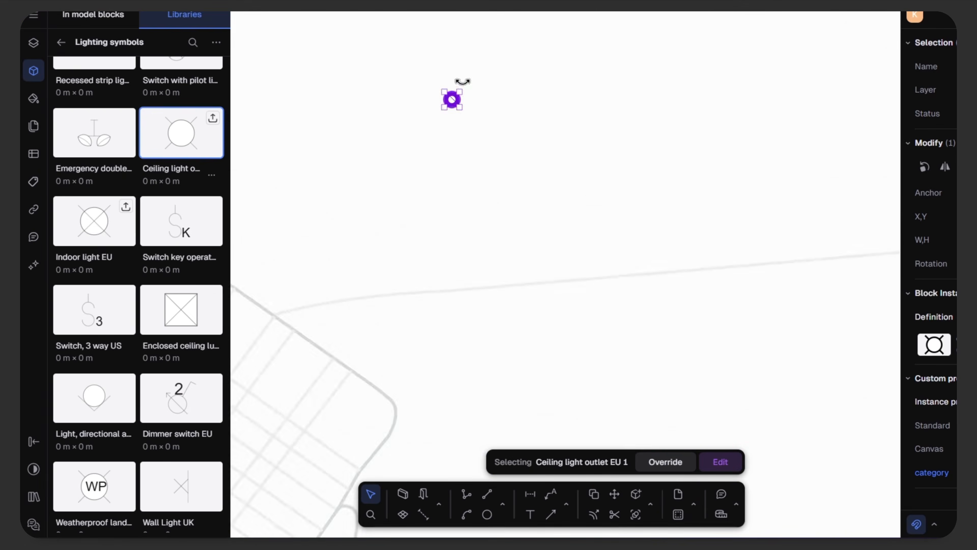
scroll(463, 81, "up", 5)
left_click_drag(451, 205, 762, 418)
scroll(602, 128, "down", 10)
left_click_drag(611, 154, 877, 405)
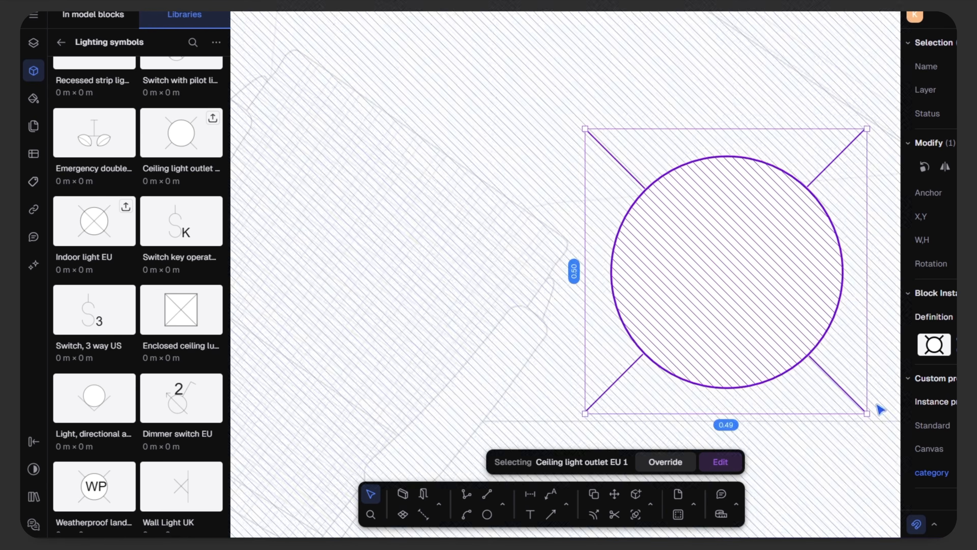
scroll(881, 410, "down", 10)
left_click_drag(620, 225, 577, 158)
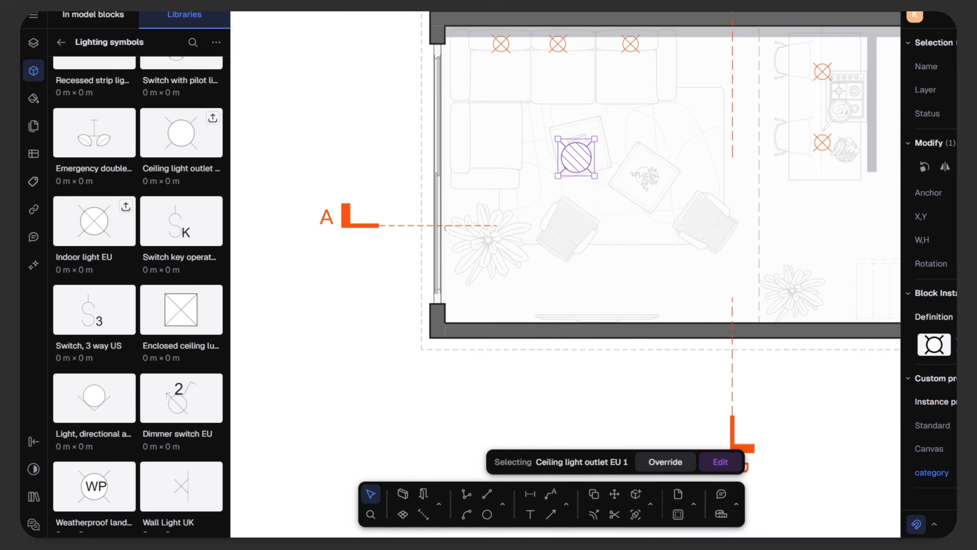
Override the ceiling light outlet over the coffee table and recolour its circle's stroke orange
left_click(665, 462)
left_click(589, 158)
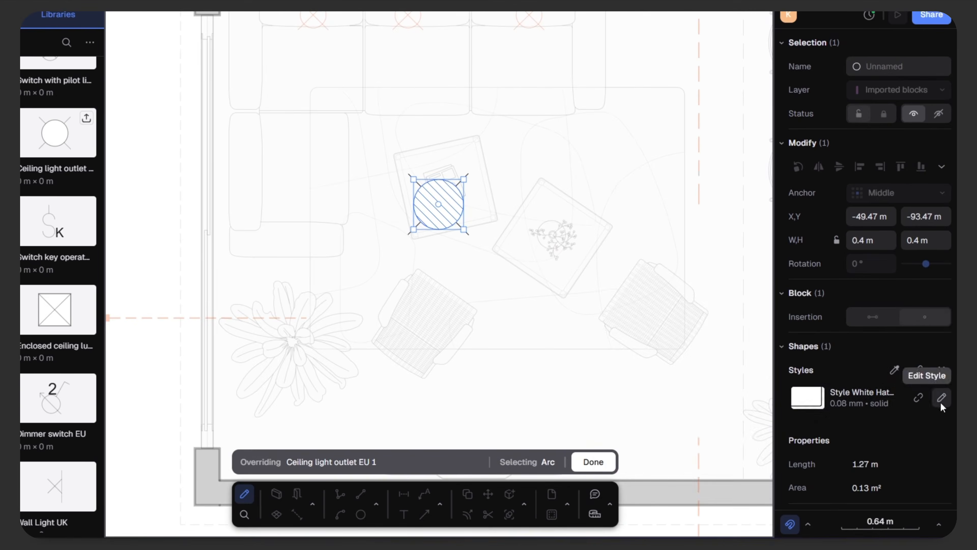
left_click(941, 402)
left_click(672, 356)
left_click(618, 387)
left_click(751, 253)
left_click(563, 427)
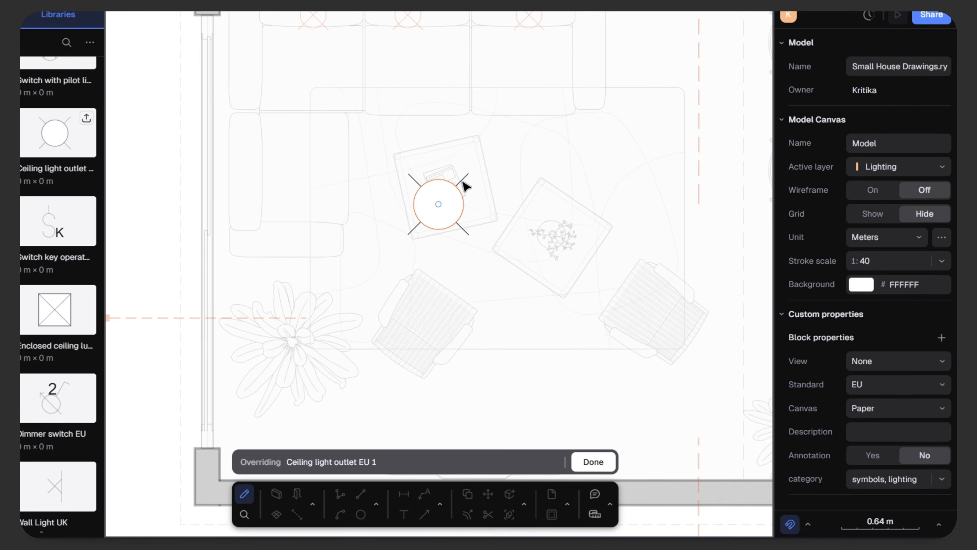
Set the stroke of the ceiling light's corner lines to FF530F and finish the override
left_click(466, 186)
left_click(941, 401)
left_click(671, 356)
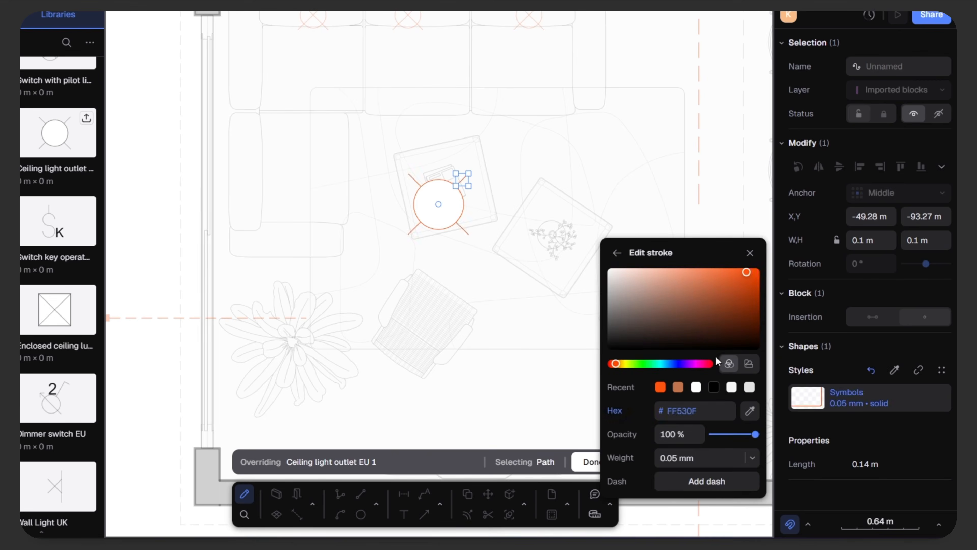
left_click(750, 252)
key("Escape")
key("Escape")
Copy the ceiling light outlet over the second coffee table and into the kitchen beside the sink
middle_click_drag(438, 209, 370, 264)
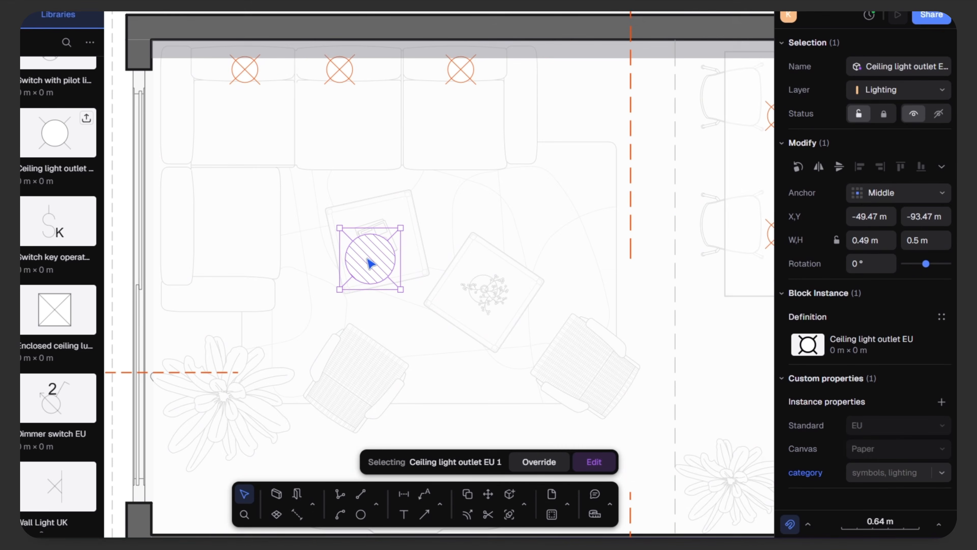
left_click_drag(368, 259, 538, 254, "alt")
left_click(380, 184)
scroll(380, 184, "down", 3)
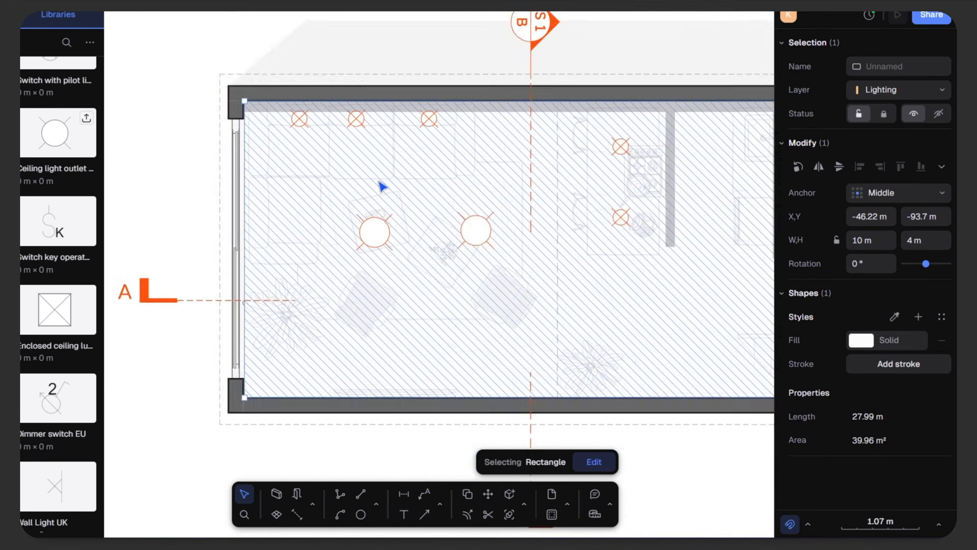
middle_click_drag(599, 202, 273, 162)
left_click(158, 187)
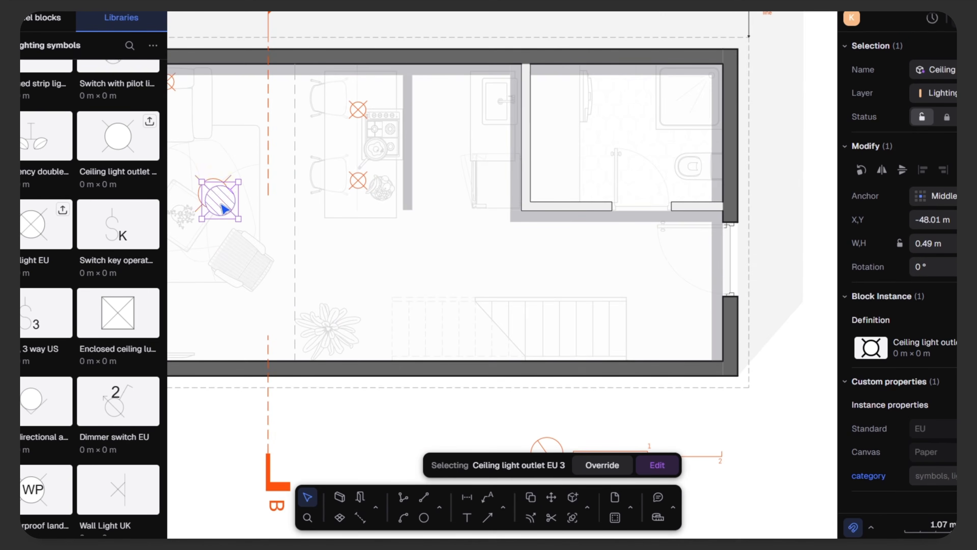
left_click_drag(225, 209, 436, 146, "alt")
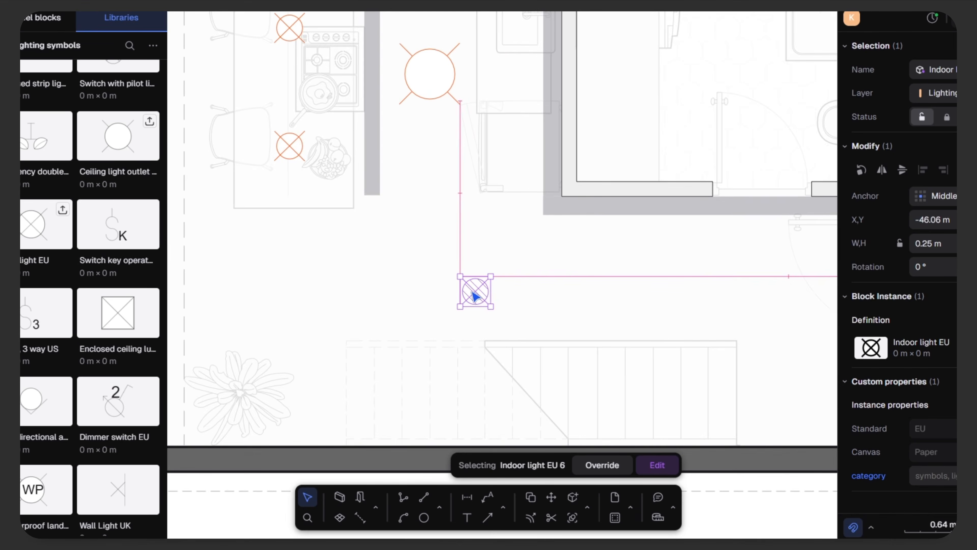
Copy the indoor light into a horizontal row of three above the staircase and a vertical pair near the entrance door
mouse_move(475, 291)
left_mouse_down("alt")
mouse_move(577, 304)
mouse_move(647, 289)
left_mouse_up("alt")
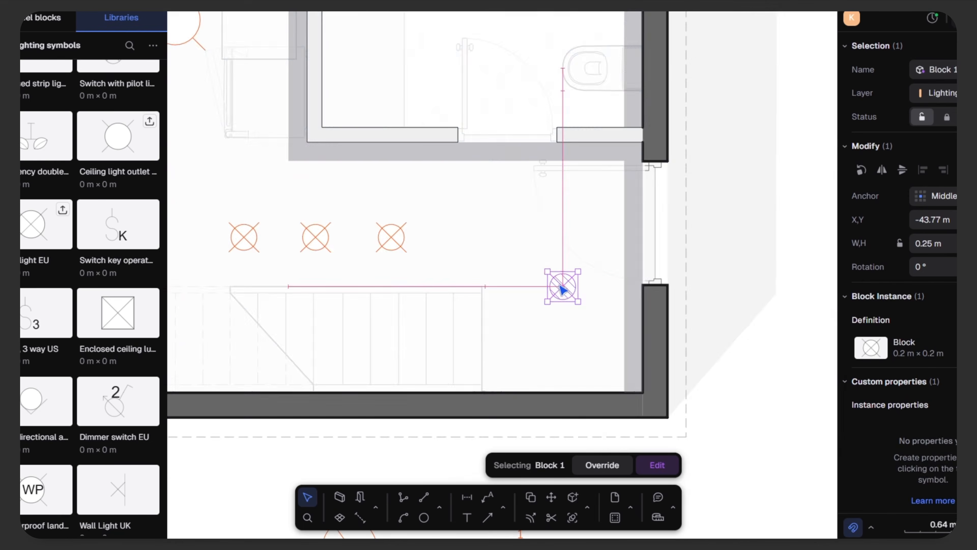
left_click_drag(560, 287, 561, 287)
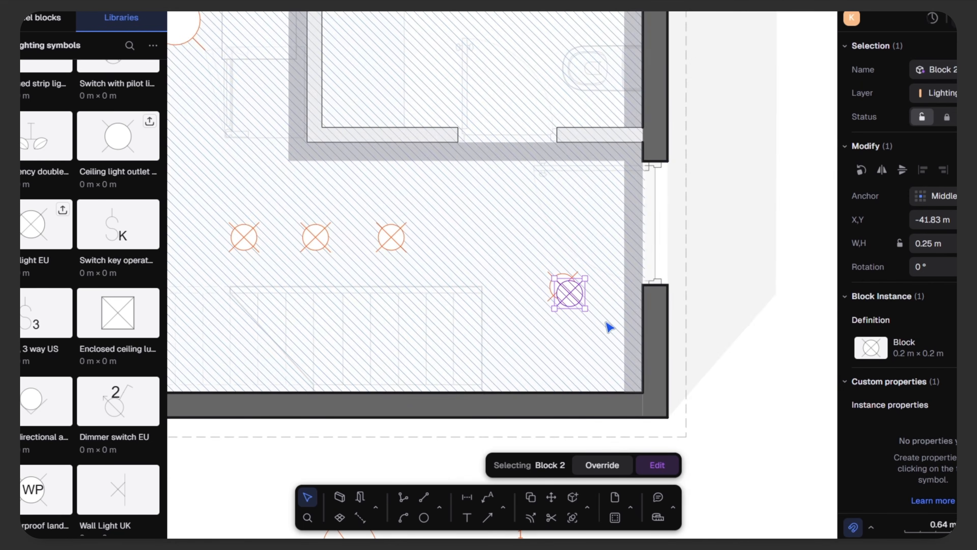
left_click_drag(568, 323, 563, 350)
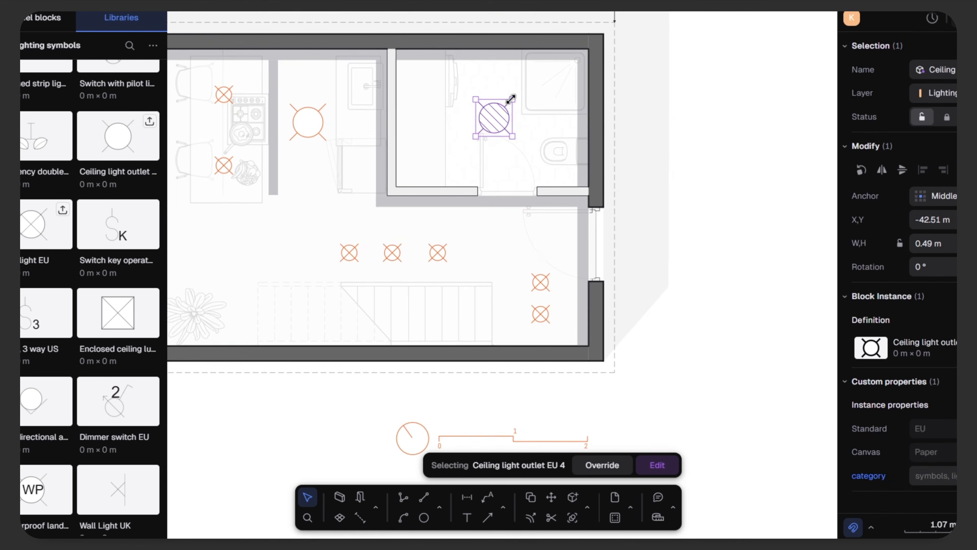
Scale the bathroom's ceiling light outlet down to about 0.33 m wide and position it in the room's upper middle
left_click_drag(491, 128, 497, 120)
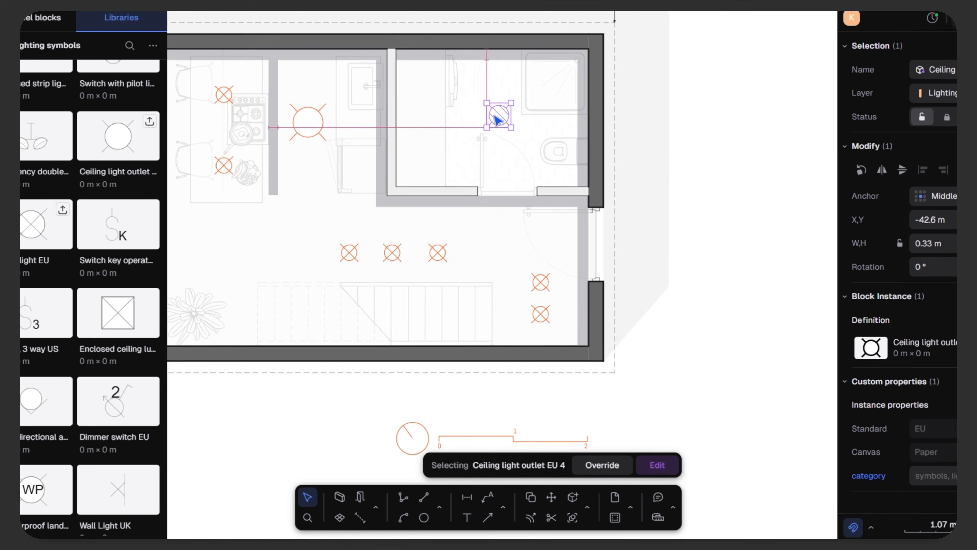
key("Escape")
Draw a thin rectangle about 2.2 × 0.08 m behind the TV along the living room's lower wall
middle_click_drag(371, 216, 734, 224)
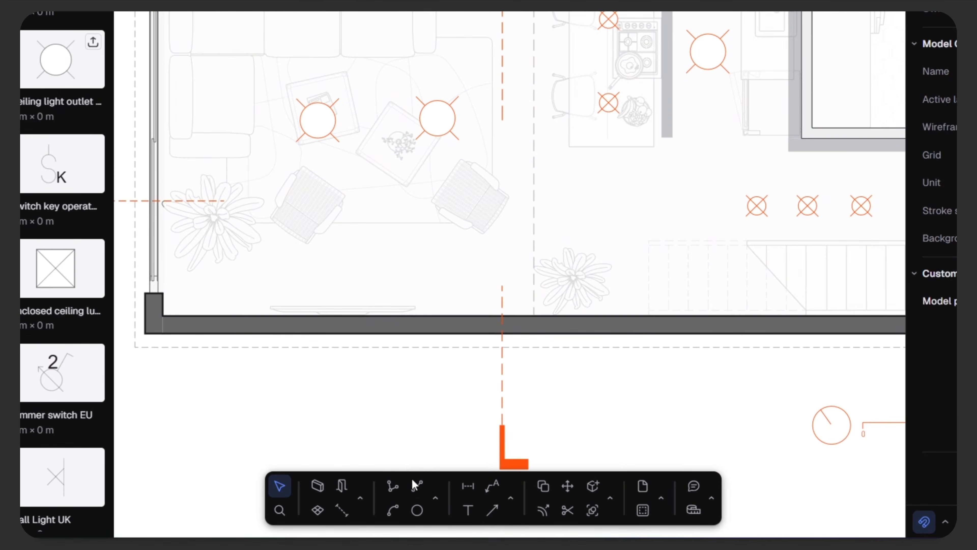
left_click(435, 498)
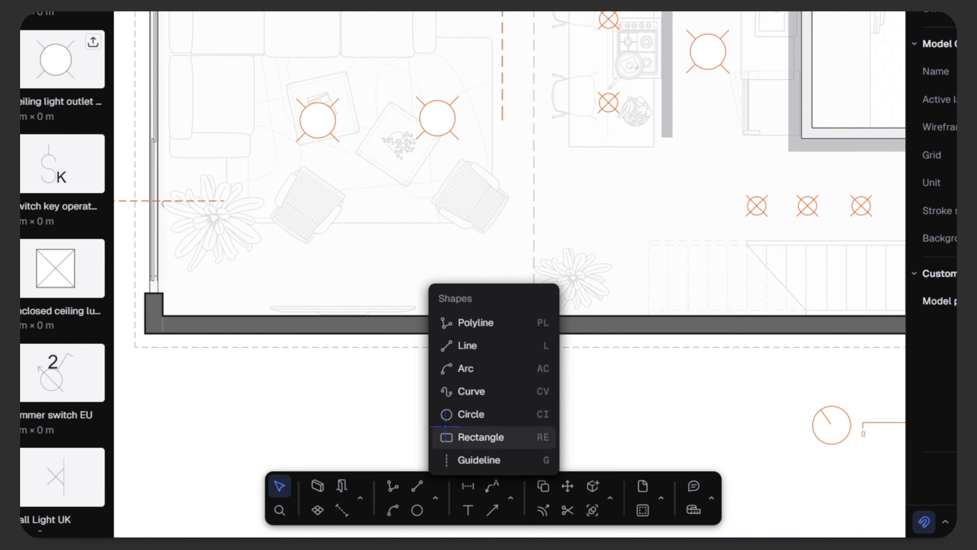
left_click(448, 436)
scroll(224, 307, "up", 5)
left_click(266, 324)
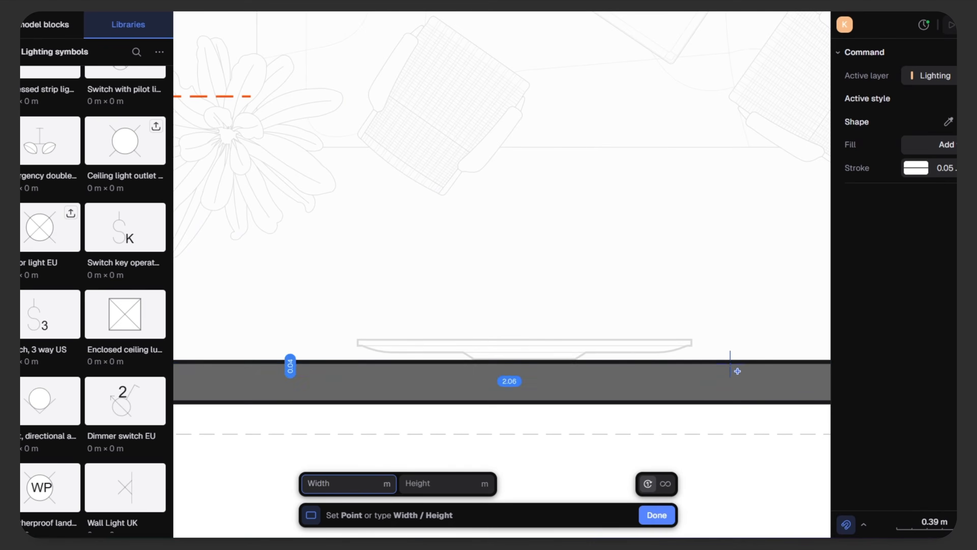
left_click(747, 345)
Set the stroke colour of the thin rectangle behind the TV to FF530F
left_click(916, 367)
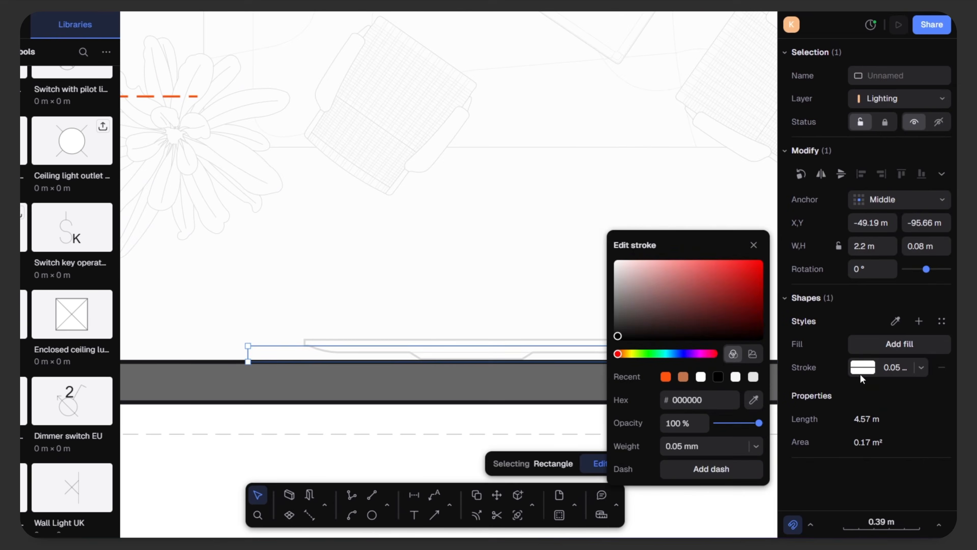
left_click(666, 377)
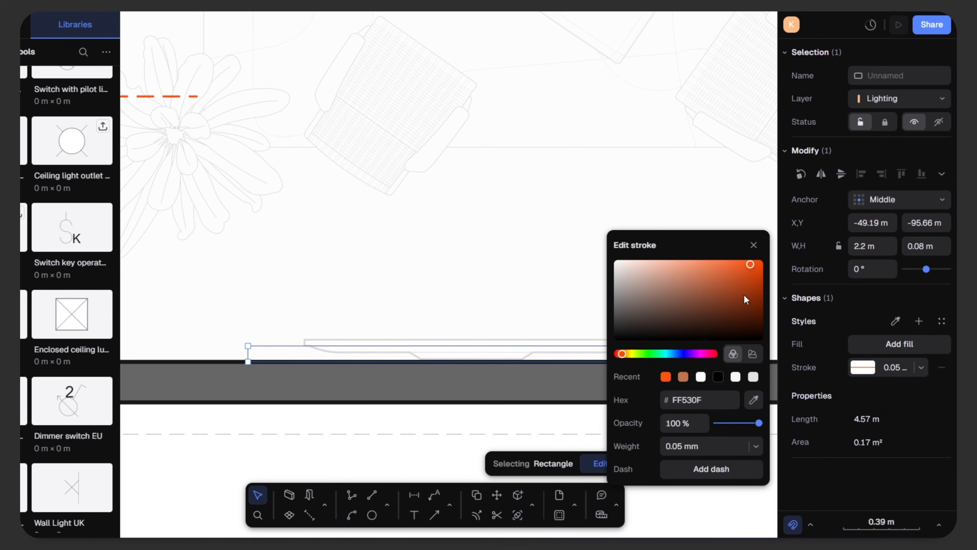
left_click(753, 247)
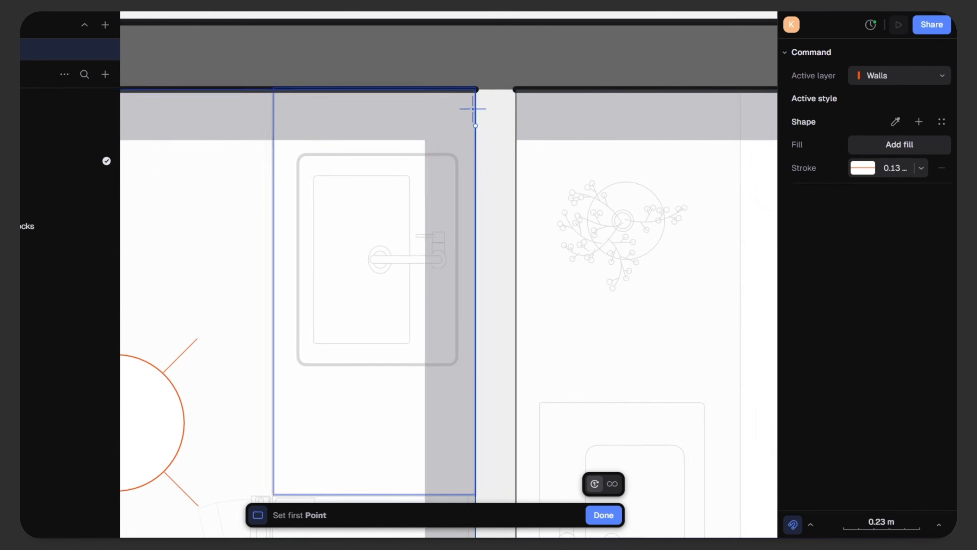
Draw narrow full-height rectangles, the inner one about 0.04 m wide, along both faces of the wall between kitchen and bathroom
left_click(476, 90)
scroll(426, 278, "down", 5)
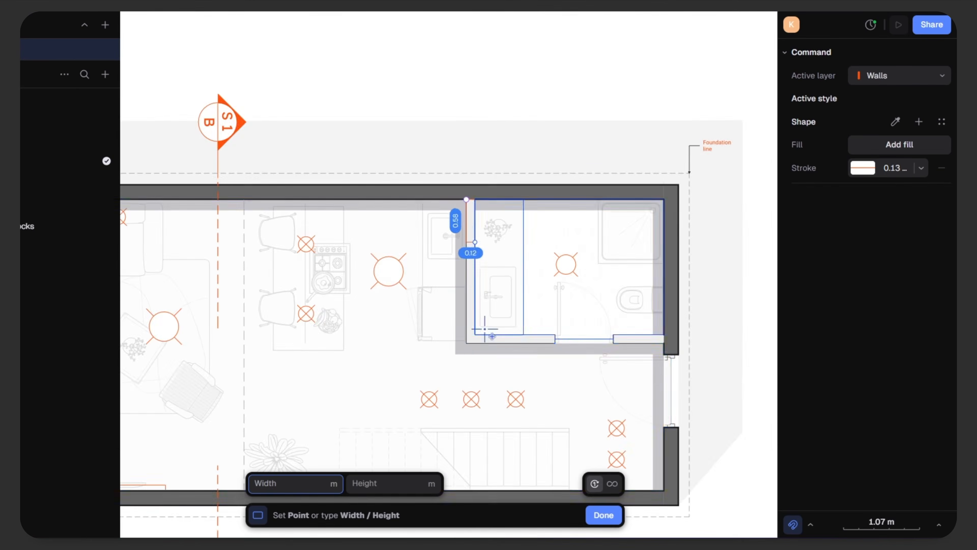
scroll(476, 340, "up", 5)
scroll(469, 100, "down", 5)
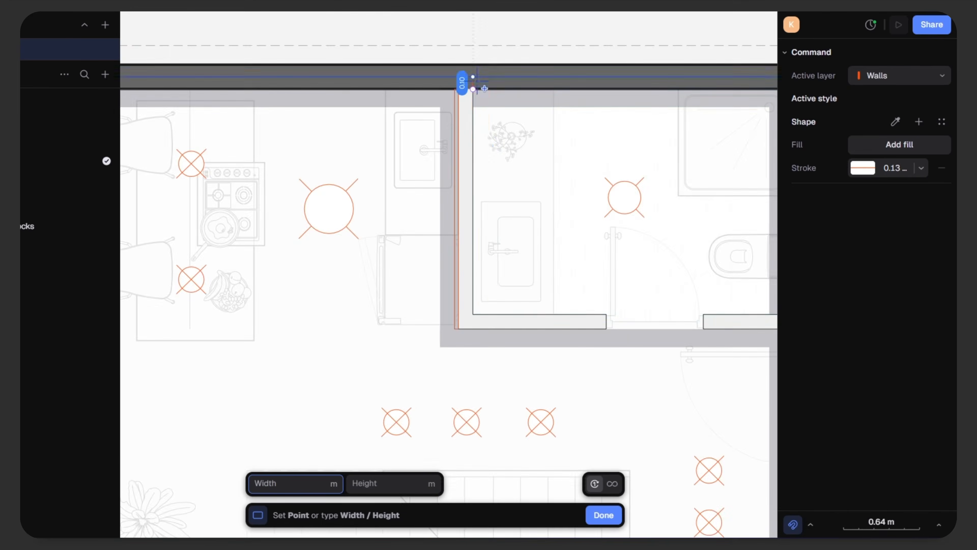
scroll(477, 323, "up", 5)
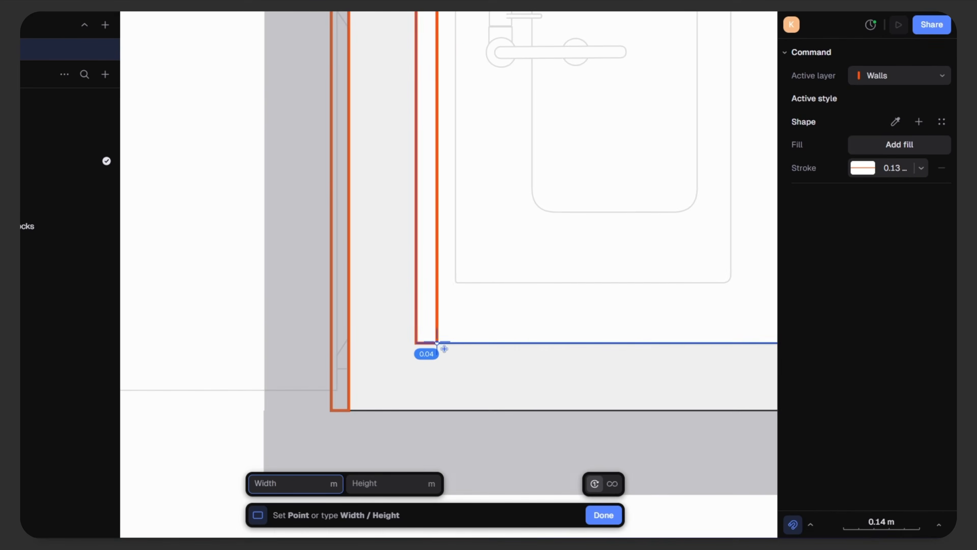
left_click(437, 342)
scroll(459, 306, "down", 3)
left_click(362, 403)
scroll(515, 360, "down", 3)
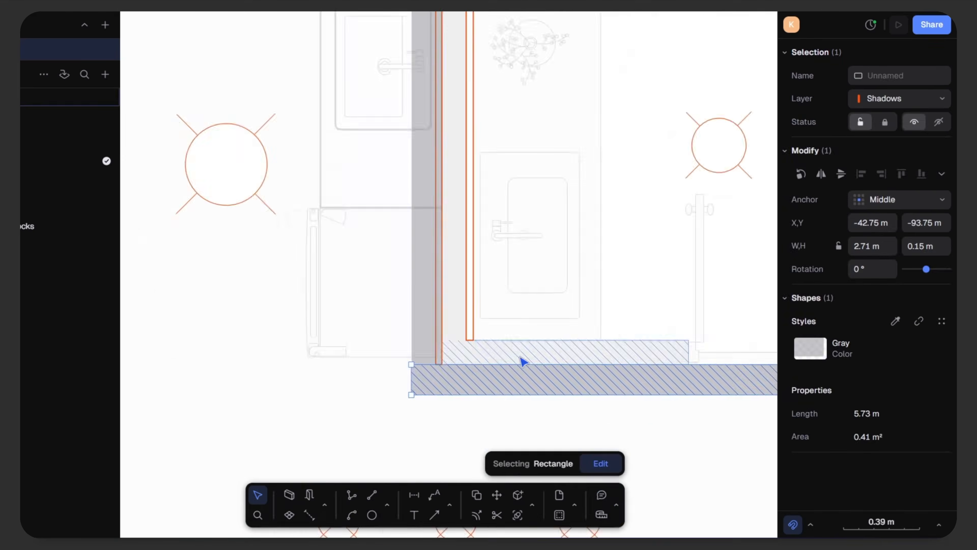
scroll(520, 358, "down", 3)
middle_click_drag(441, 397, 666, 378)
scroll(569, 314, "down", 3)
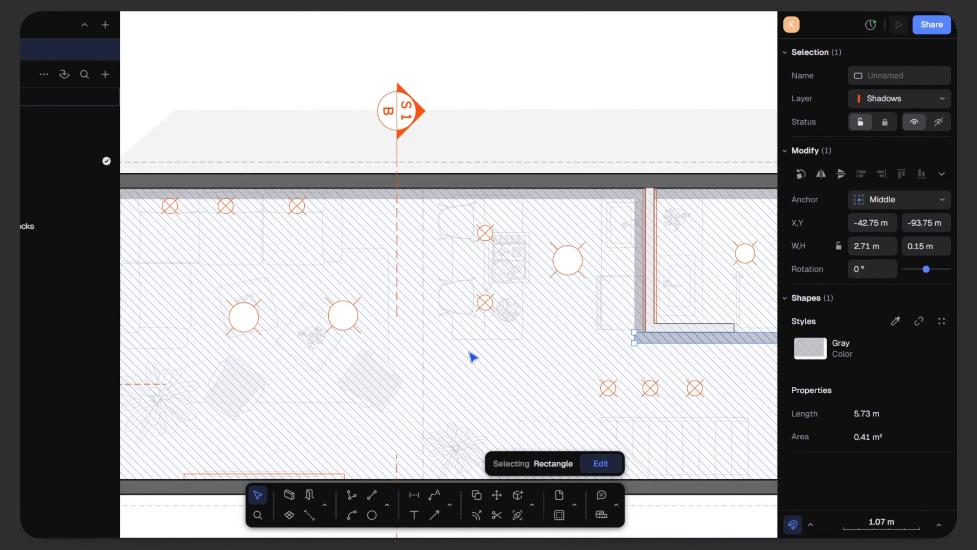
middle_click_drag(473, 357, 493, 285)
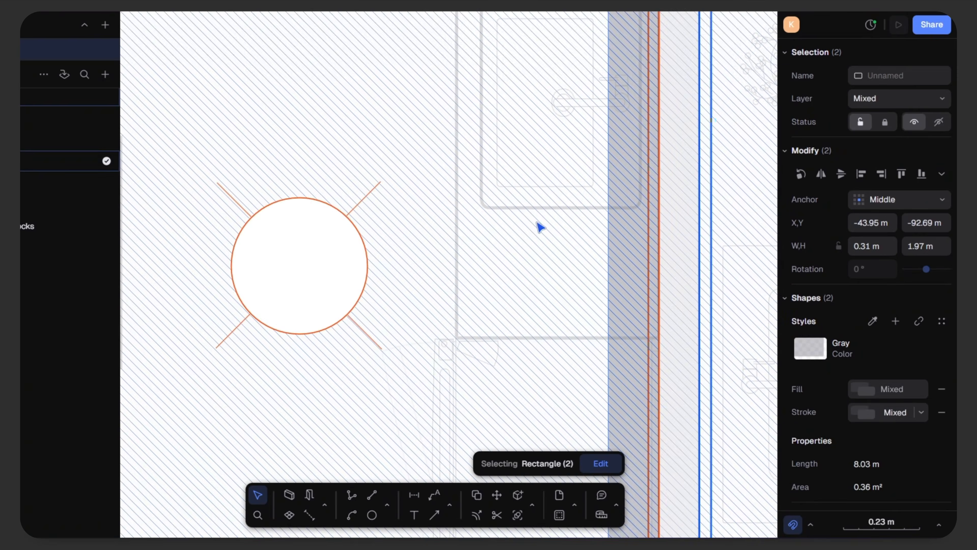
scroll(541, 208, "down", 5)
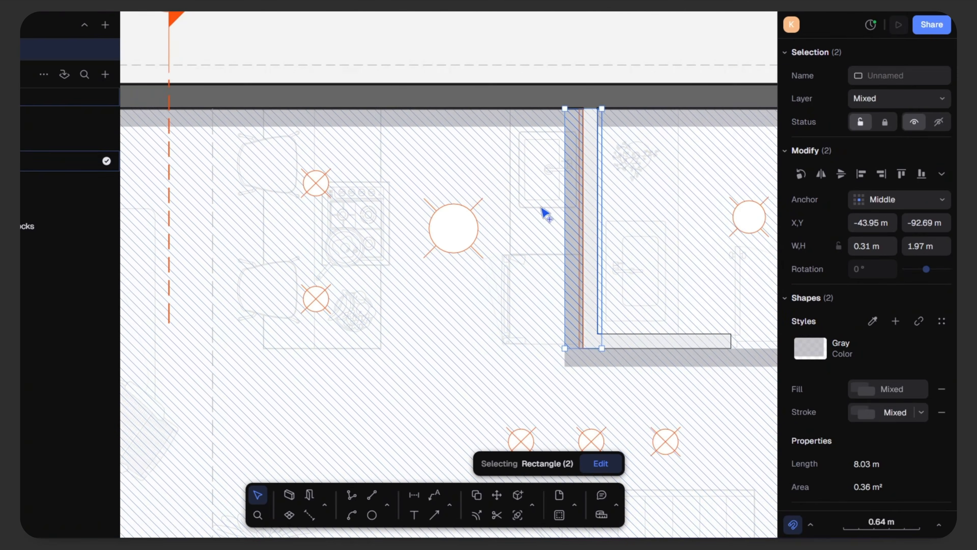
left_click(492, 246)
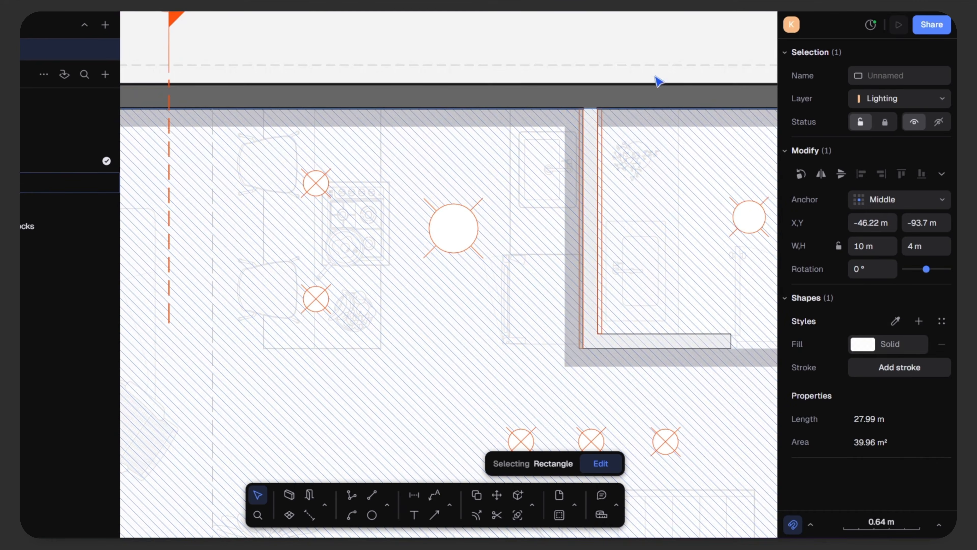
left_click(650, 58)
scroll(639, 157, "down", 3)
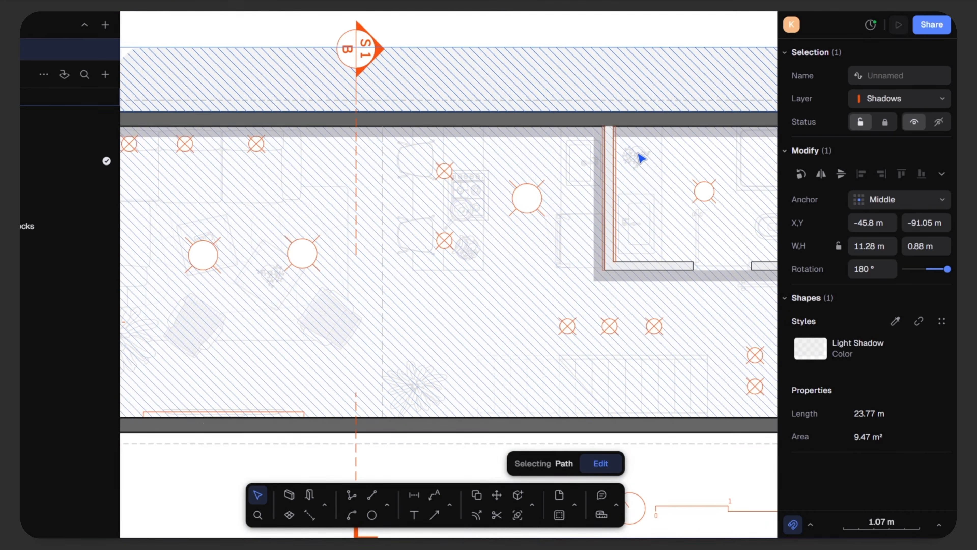
scroll(606, 261, "down", 3)
middle_click_drag(539, 288, 531, 260)
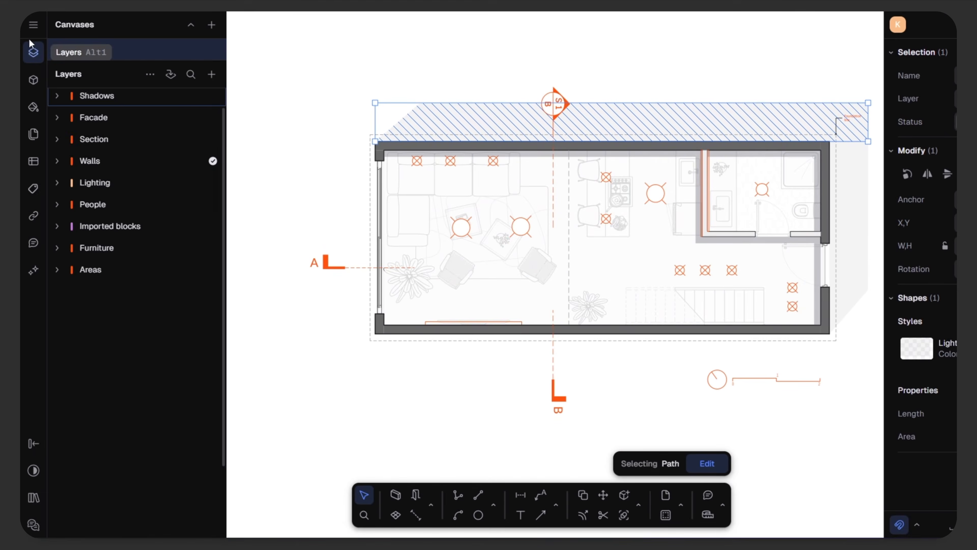
Place a Type B Socket from the Electrical symbols library beside the TV strip light's left end and enlarge it to about 0.26 m
left_click(33, 79)
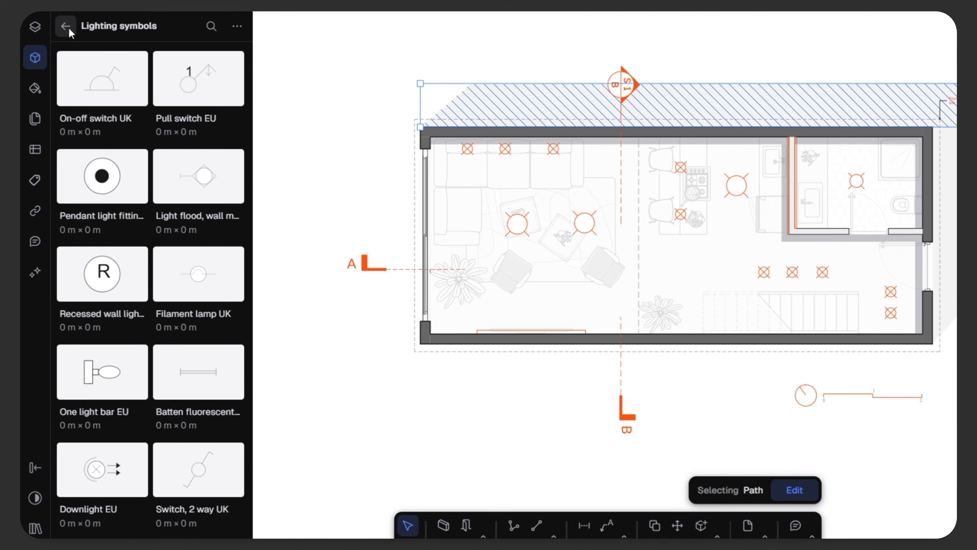
left_click(67, 27)
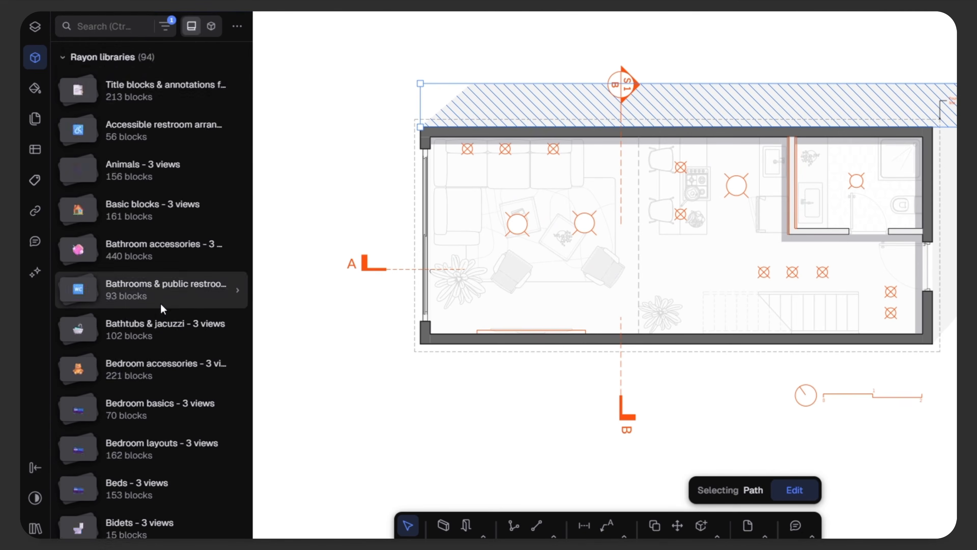
scroll(161, 305, "down", 10)
left_click(146, 119)
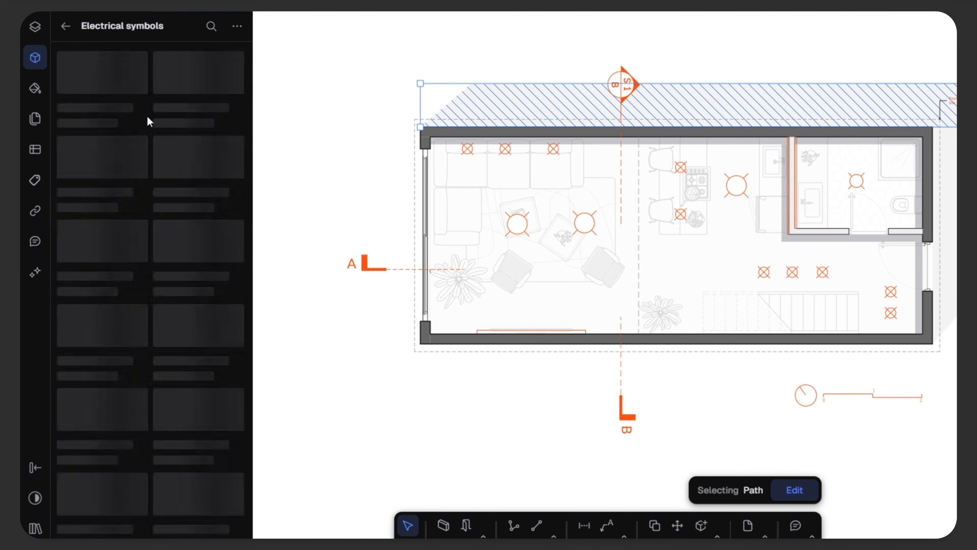
scroll(148, 123, "down", 4)
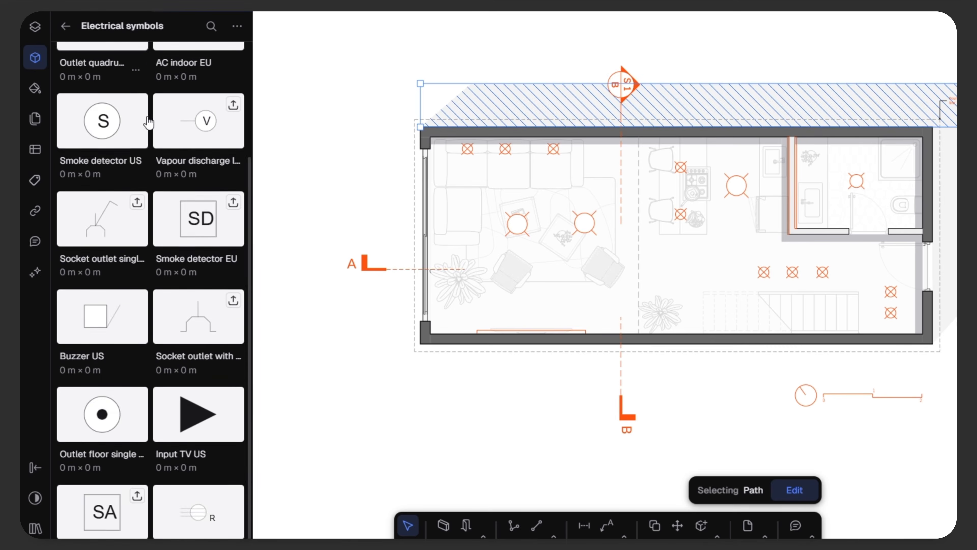
scroll(148, 122, "down", 10)
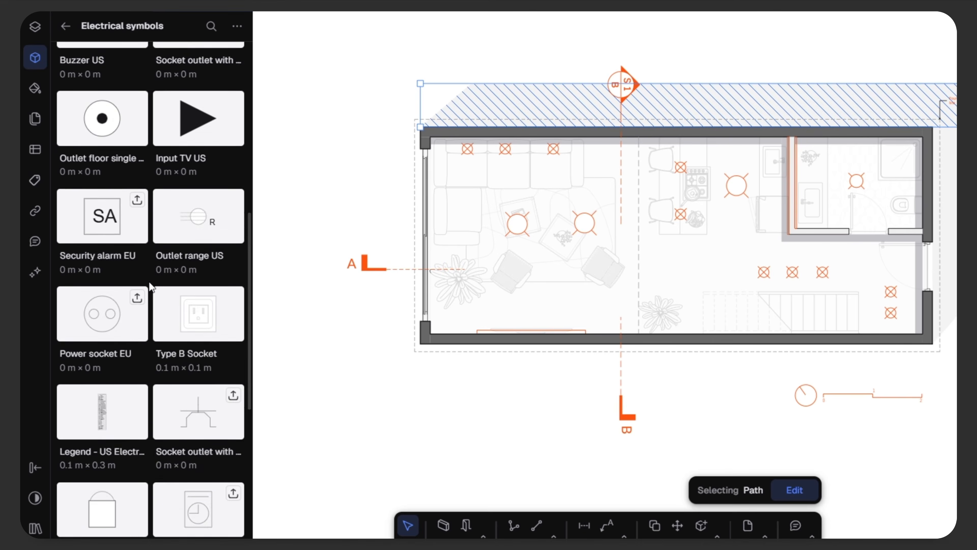
left_click_drag(197, 247, 451, 314)
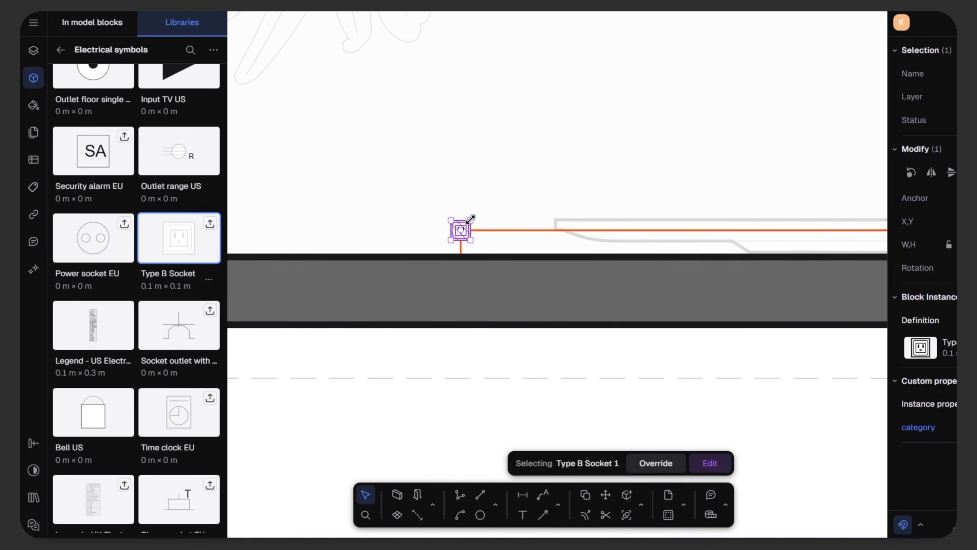
left_click_drag(469, 219, 427, 191)
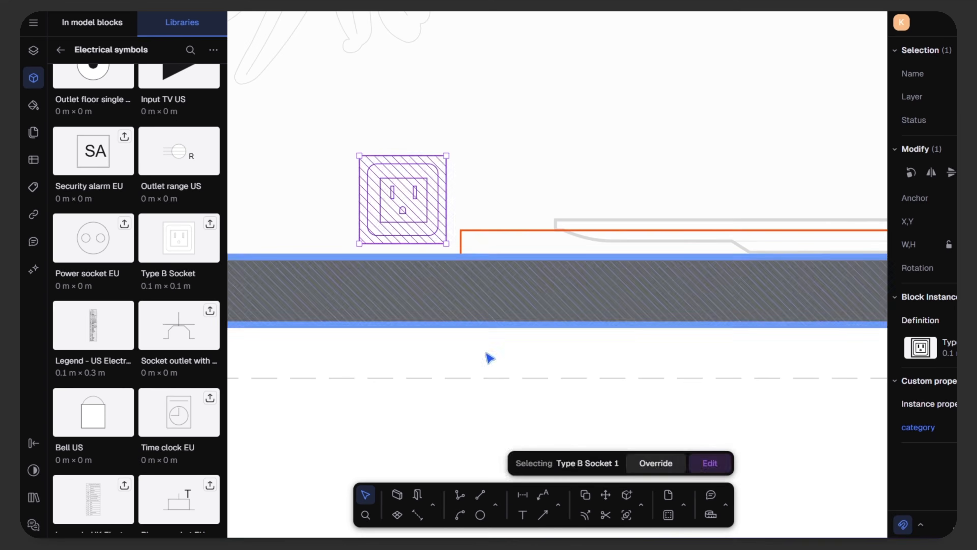
left_click(486, 354)
Open the Type B Socket block for editing and recolour the stroke of its Symbols style to orange
left_click(404, 216)
left_click(710, 463)
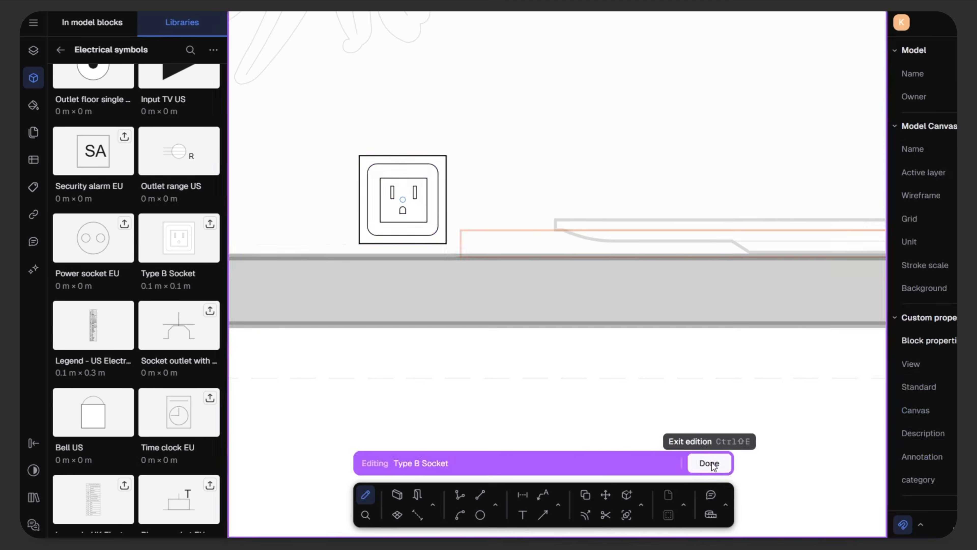
left_click_drag(233, 136, 338, 267)
left_click(941, 399)
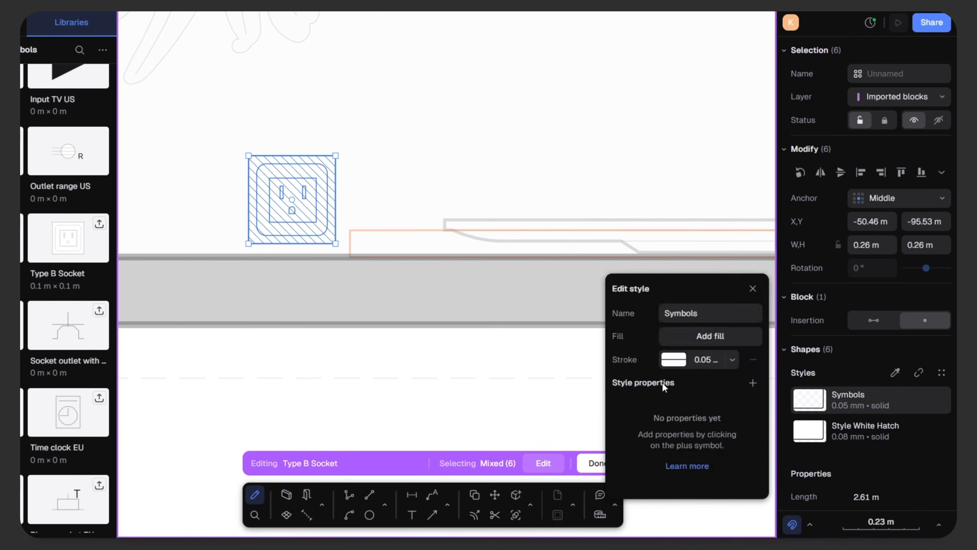
left_click(670, 359)
left_click(748, 276)
left_click(751, 256)
Set the stroke colour of the socket's Style White Hatch to FF530F and finish editing the block
left_click(941, 430)
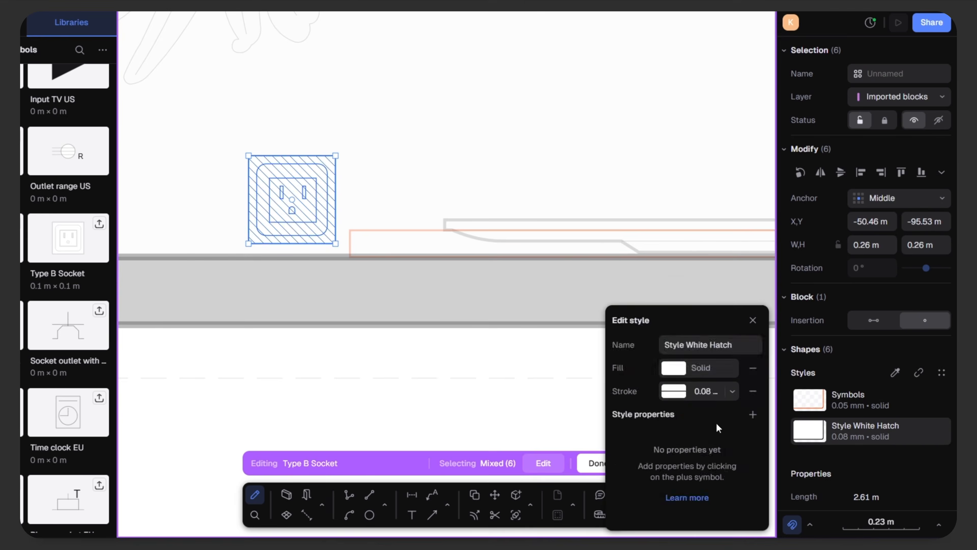
left_click(669, 388)
left_click(665, 421)
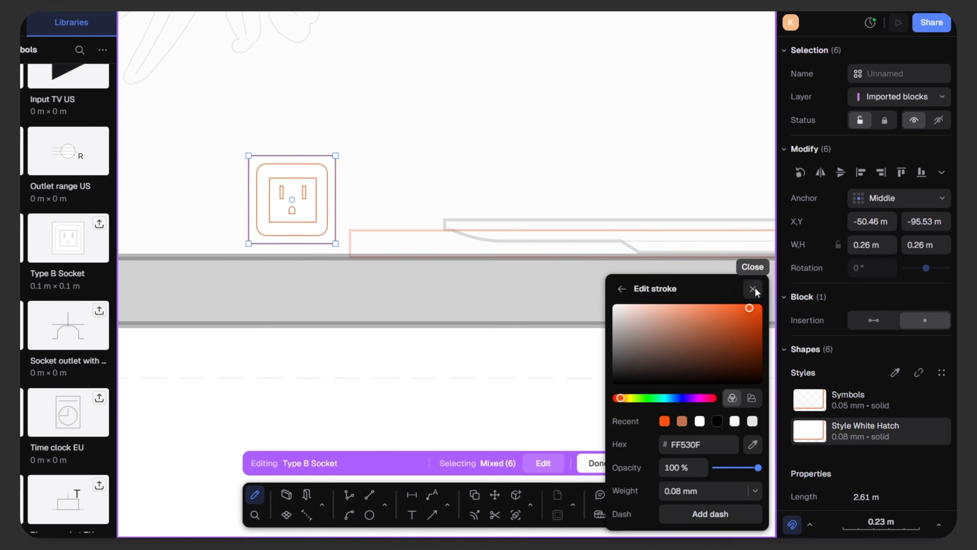
left_click(753, 289)
left_click(598, 463)
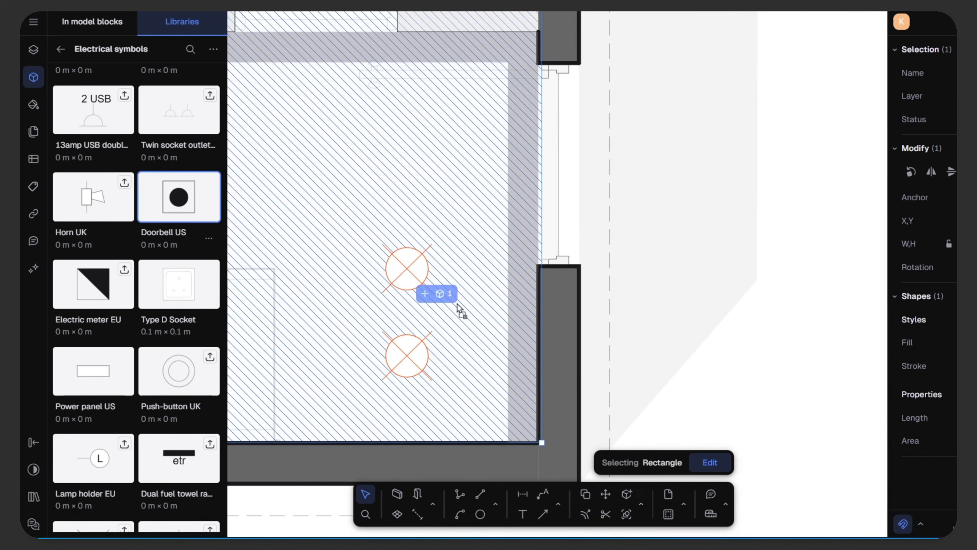
Place a Doorbell US symbol outside the entrance, against the outer wall just below the door opening, and enlarge it
left_click_drag(460, 308, 615, 290)
scroll(616, 292, "up", 5)
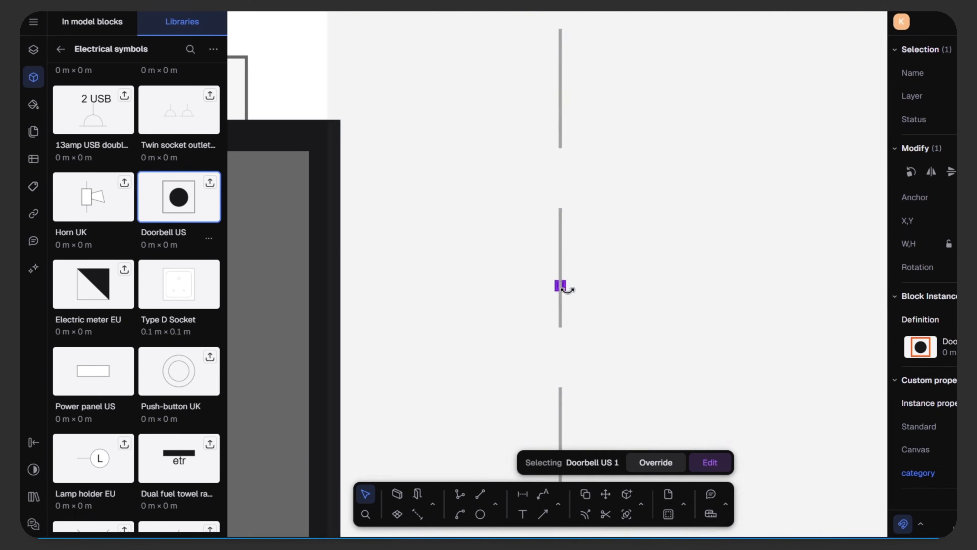
scroll(568, 289, "up", 5)
scroll(769, 300, "down", 10)
left_click_drag(769, 301, 578, 146)
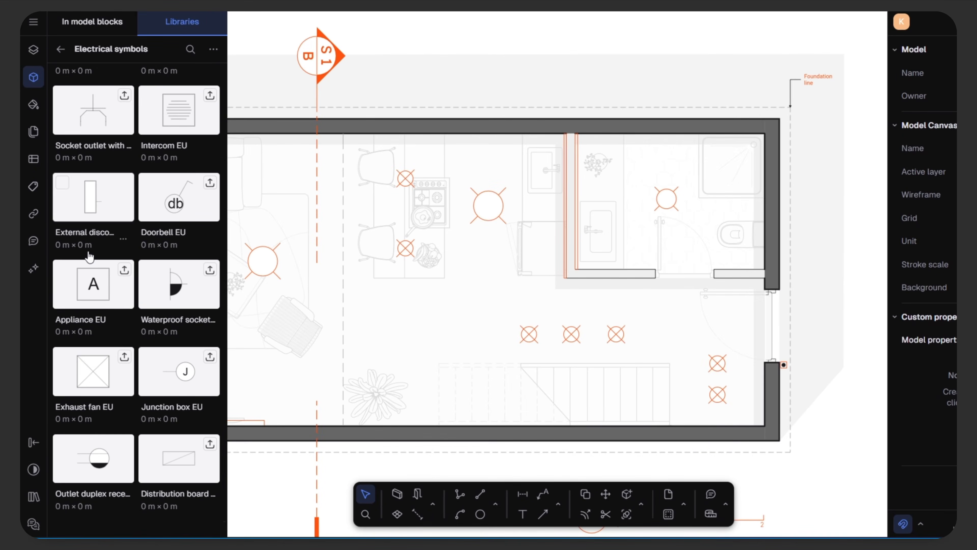
Place an Appliance EU symbol about 0.11 m wide against the kitchen side of the wall between kitchen and bathroom
left_click_drag(91, 270, 524, 241)
left_click_drag(559, 210, 726, 385)
scroll(560, 211, "up", 10)
scroll(730, 250, "down", 5)
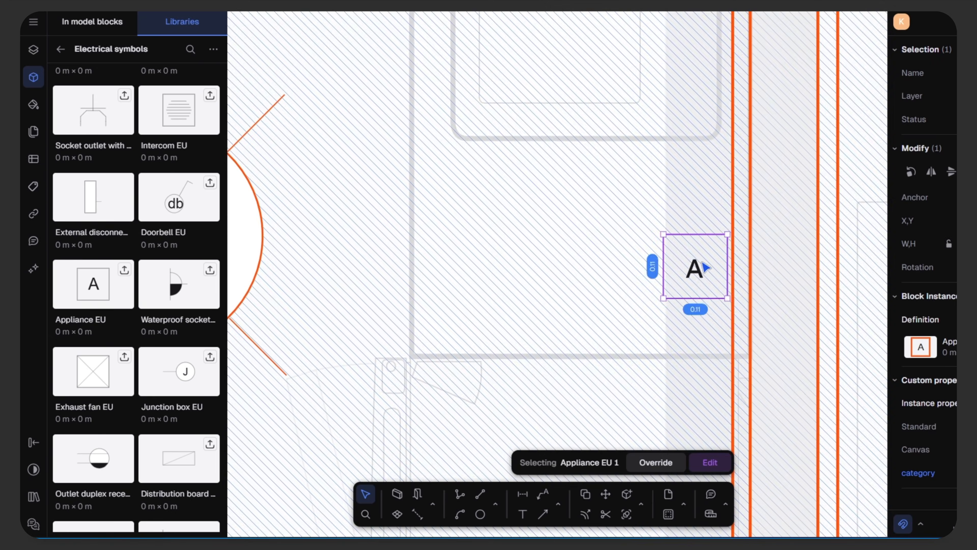
left_click_drag(704, 265, 709, 309)
Place a Chime US symbol directly above the appliance symbol and scale it to the same width
scroll(91, 223, "up", 5)
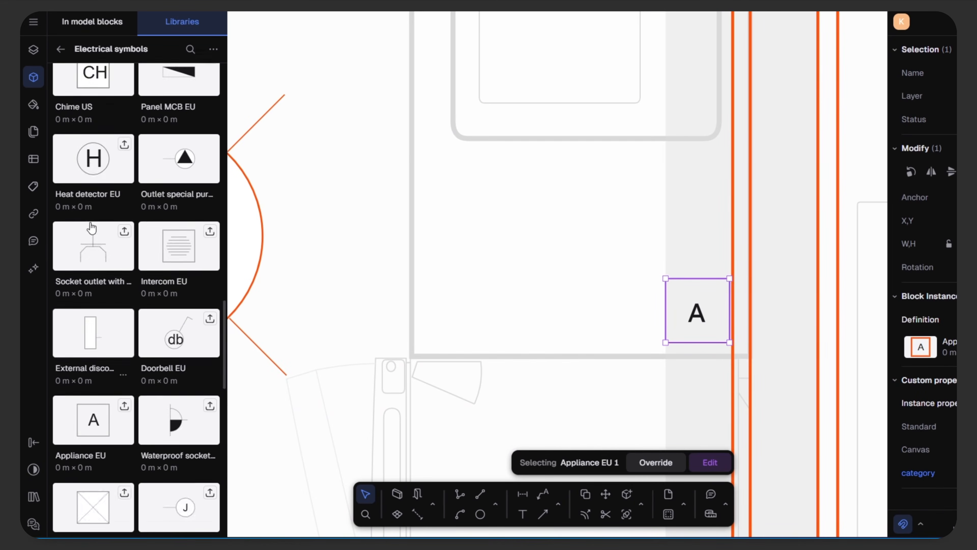
left_click_drag(93, 210, 862, 367)
scroll(700, 246, "up", 5)
left_click_drag(721, 293, 674, 265)
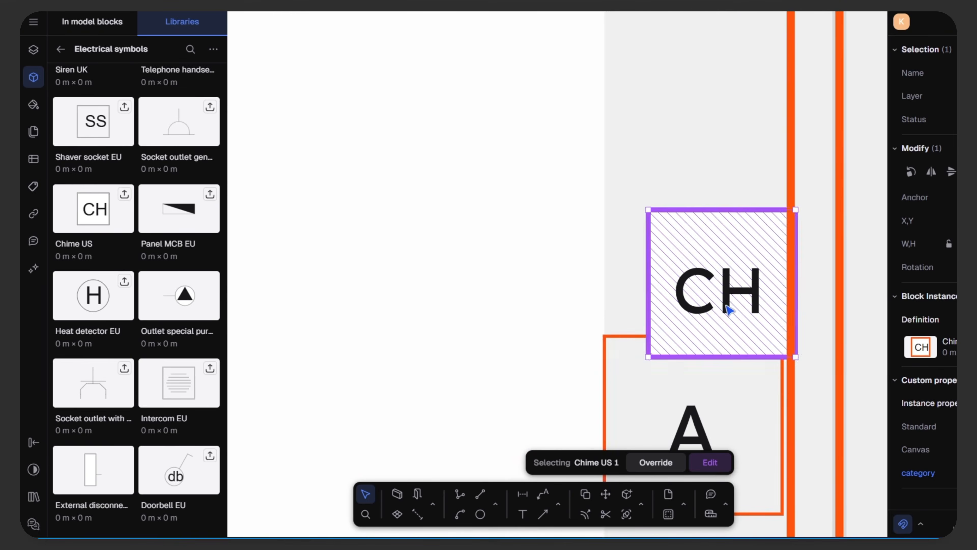
left_click_drag(726, 306, 679, 269)
left_click_drag(751, 171, 786, 153)
left_click(498, 203)
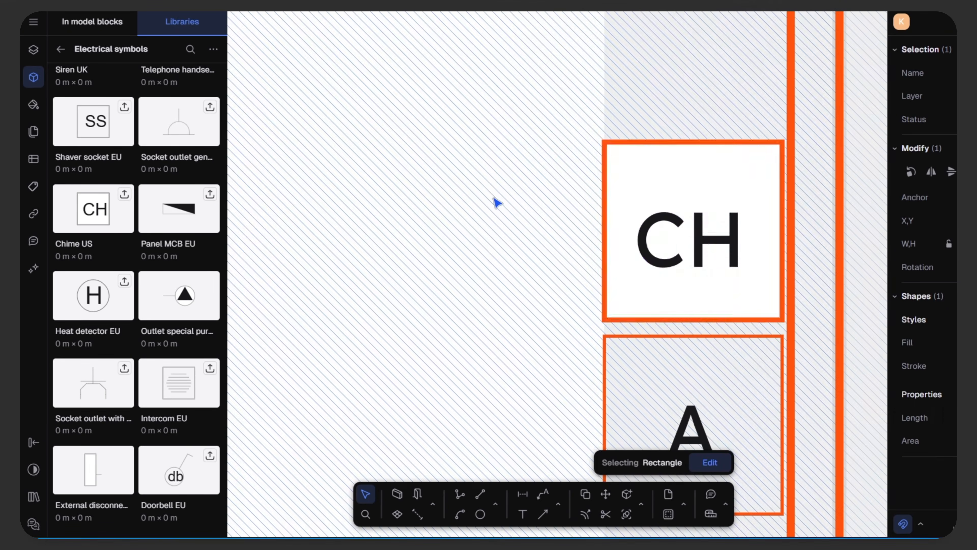
Place a Type A Socket symbol in the bathroom's lower-left corner beside the washbasin and enlarge it
scroll(491, 214, "down", 5)
scroll(116, 335, "down", 5)
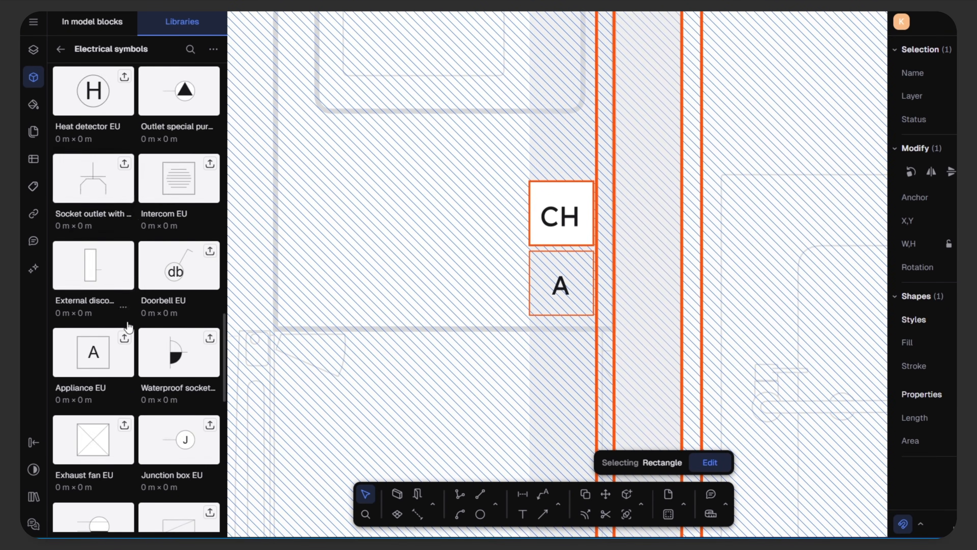
scroll(128, 327, "down", 3)
scroll(128, 327, "down", 2)
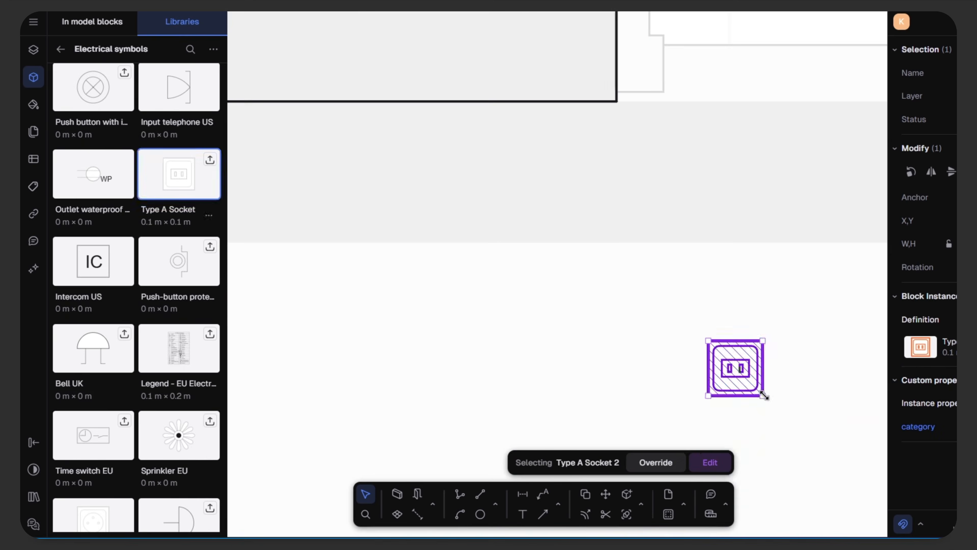
left_click_drag(737, 368, 386, 194)
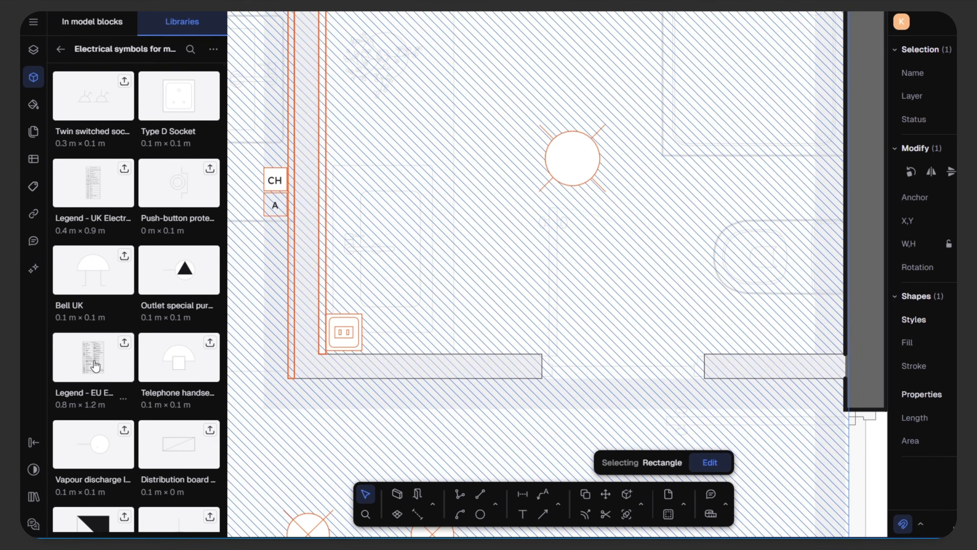
Insert the Legend - EU Electrical Symbols block in the empty area to the right of the floor plan
key("Escape")
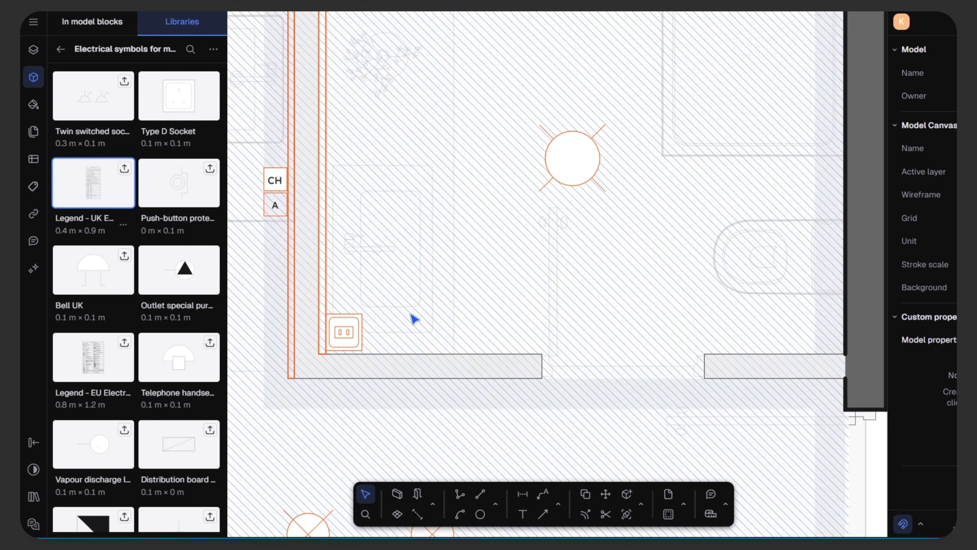
scroll(414, 318, "down", 3)
middle_click_drag(525, 420, 411, 365)
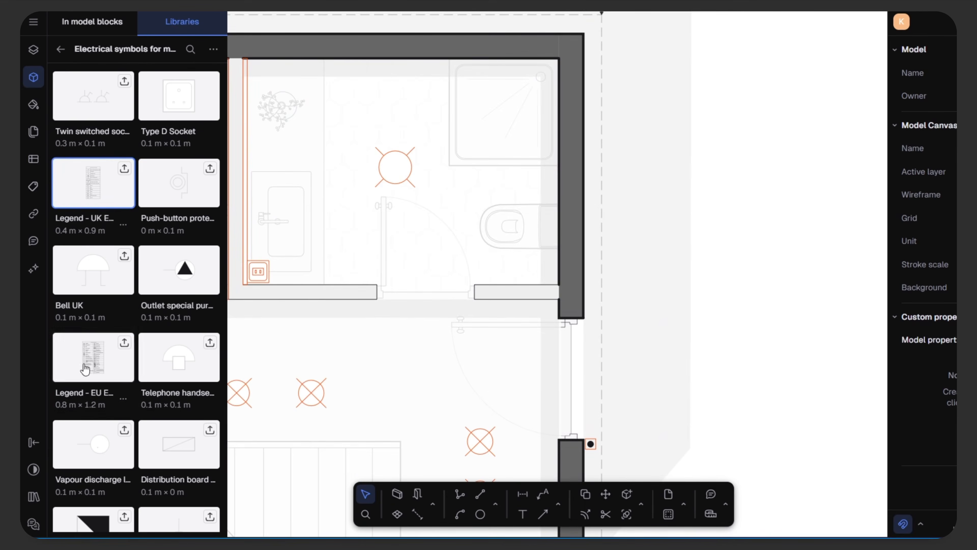
left_click_drag(805, 362, 919, 531)
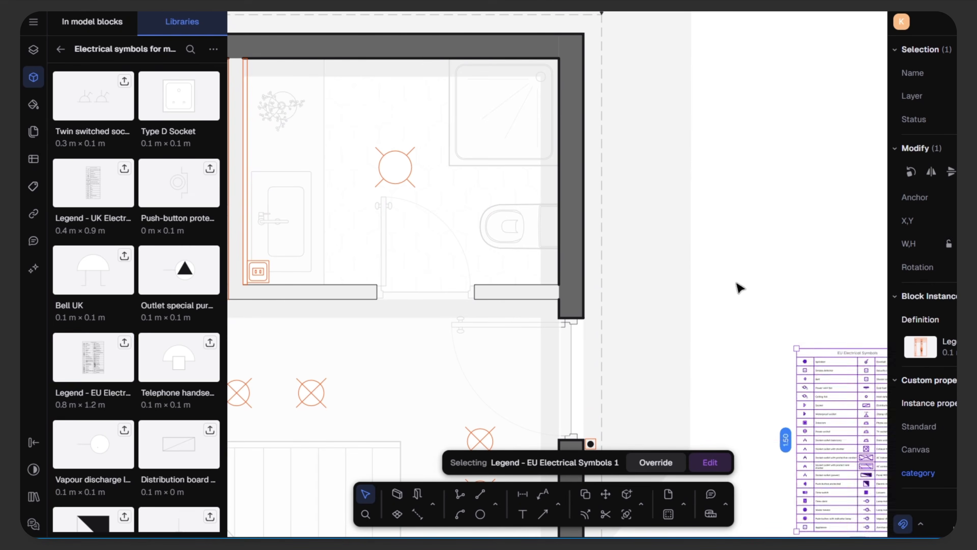
Move the EU electrical symbols legend up beside the plan's right end and enlarge it until it is readable
scroll(717, 253, "down", 3)
left_click_drag(837, 310, 898, 218)
left_click_drag(848, 302, 808, 288)
left_click_drag(860, 407, 901, 472)
left_click(879, 505)
middle_click_drag(840, 491, 740, 398)
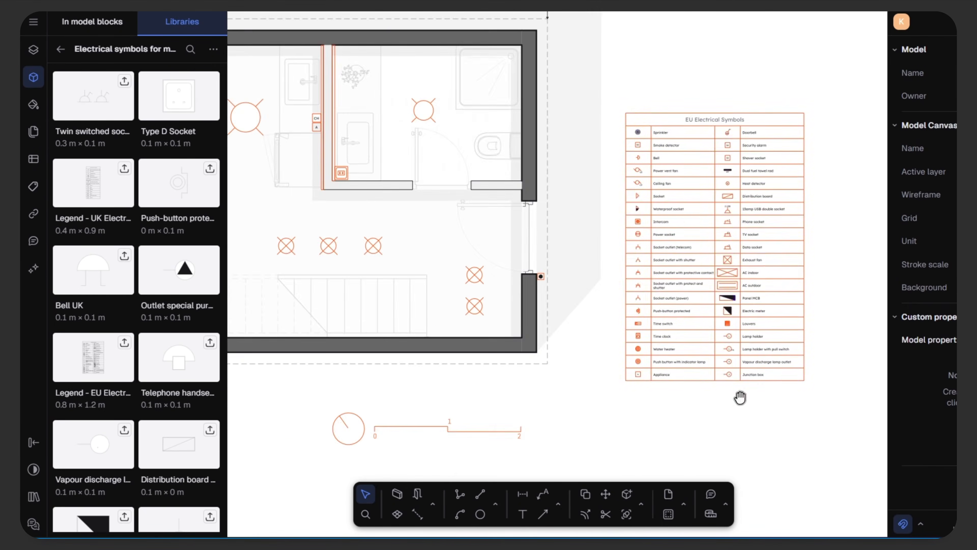
Draw a downward-bulging wiring arc between the first and second spotlights along the living room's upper wall
scroll(744, 258, "up", 3)
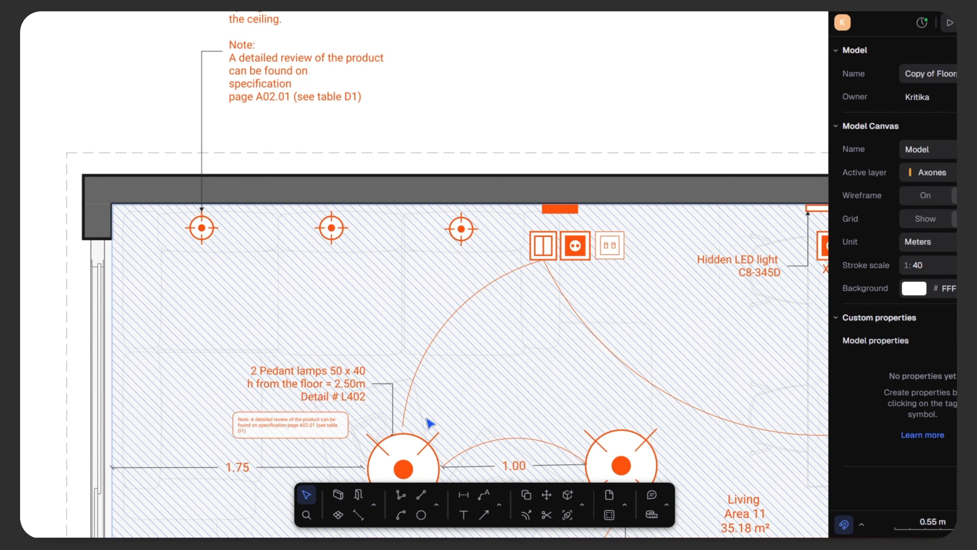
left_click(436, 504)
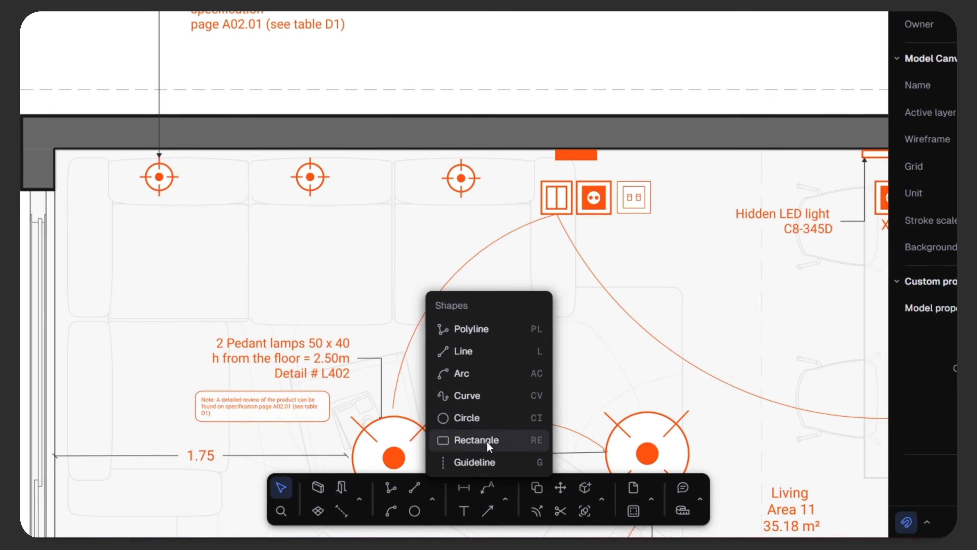
left_click(460, 374)
left_click(263, 225)
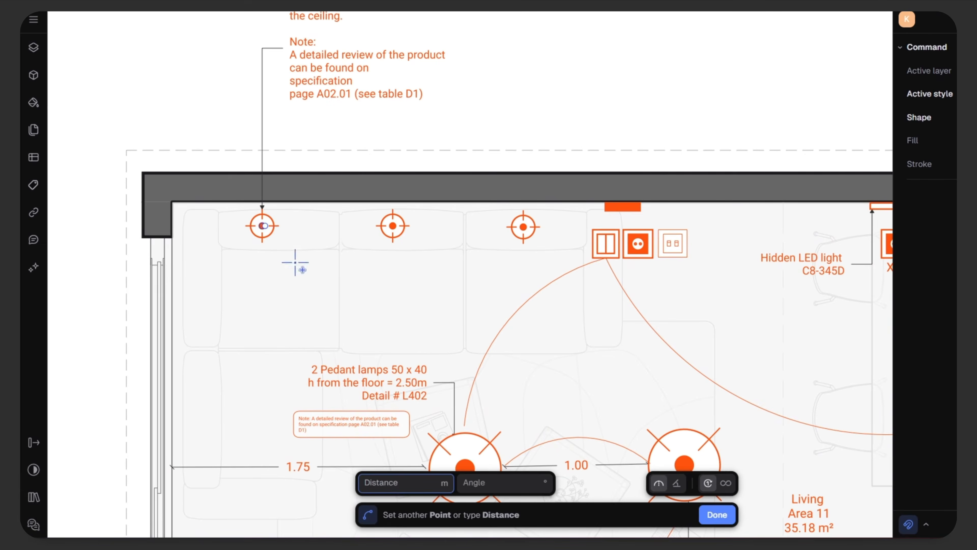
left_click(393, 231)
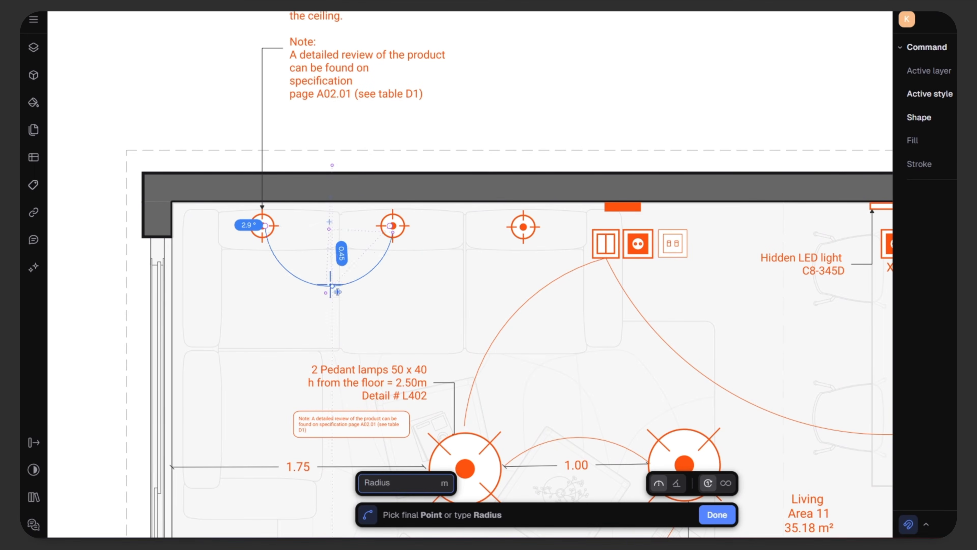
left_click(339, 264)
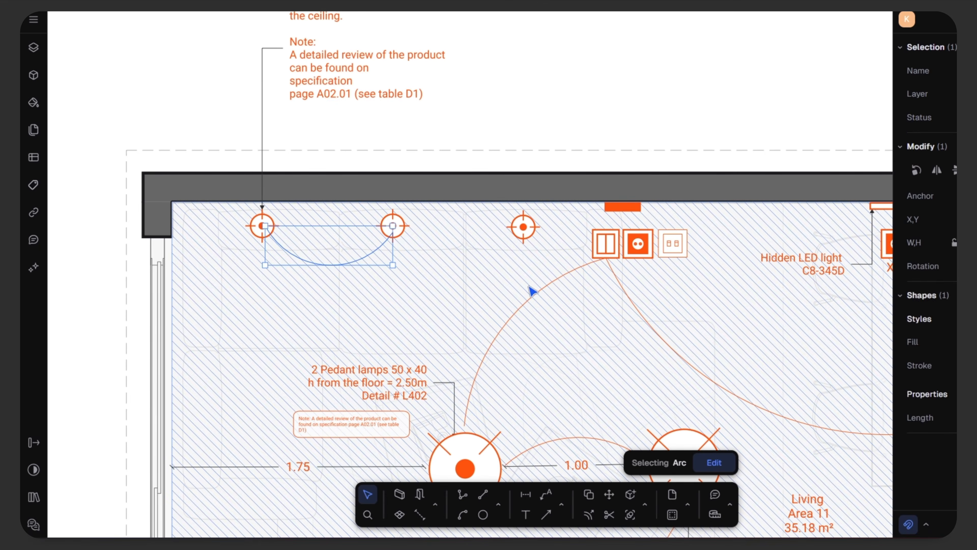
Draw a similar wiring arc from the second to the third spotlight, bulging downward
key("a")
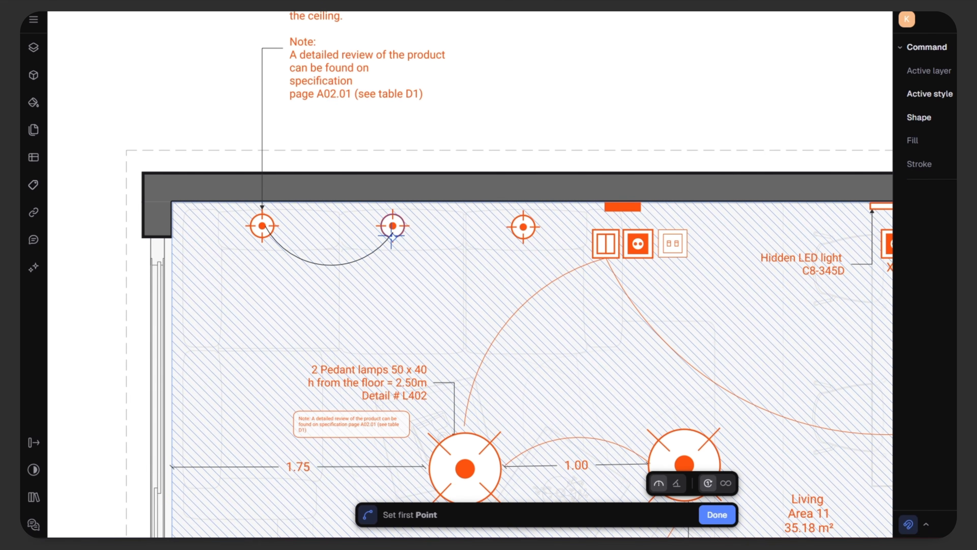
left_click(392, 236)
left_click(523, 233)
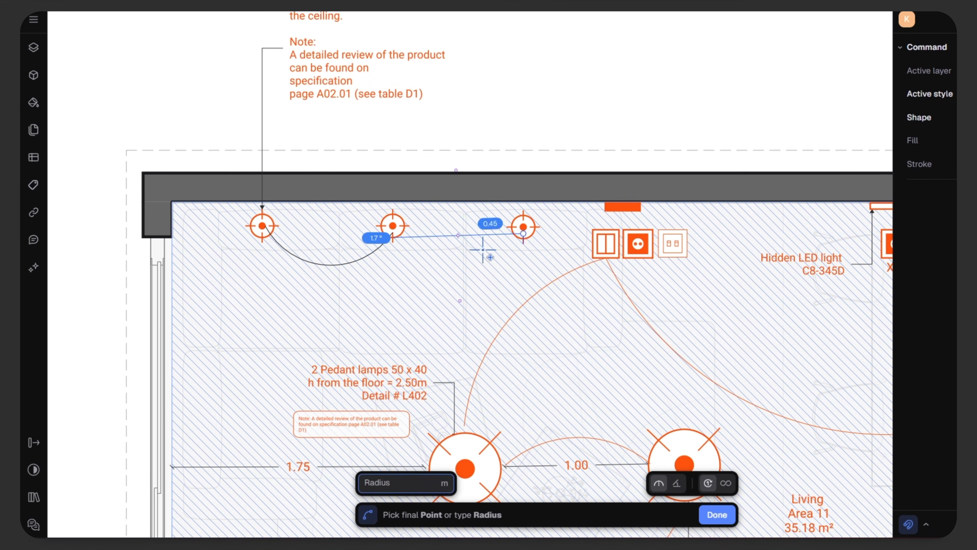
left_click(467, 277)
Connect the third spotlight to the bottom of the neighbouring double-panel switch symbol with a shallow wiring arc
key("a")
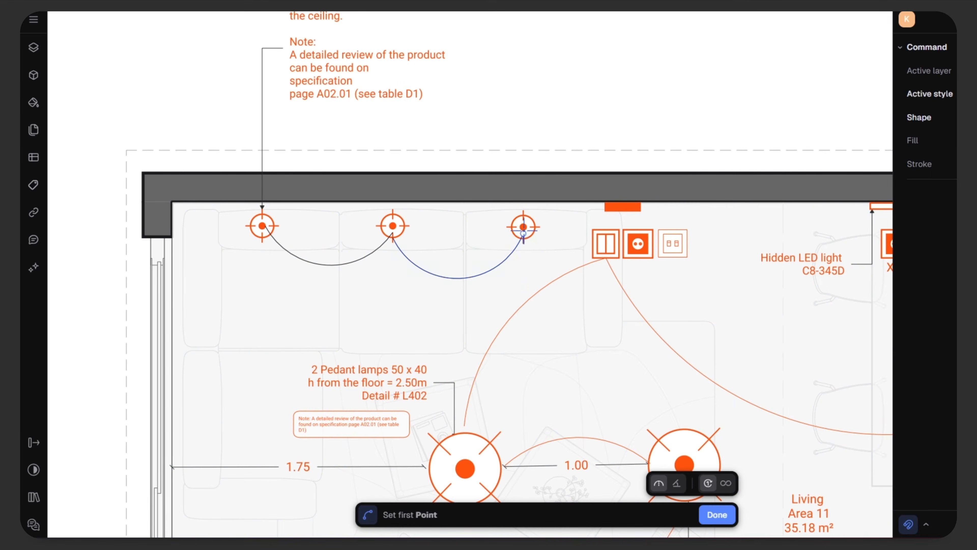
left_click(523, 233)
left_click(605, 258)
left_click(574, 263)
Recolour the strokes of the three new wiring arcs with the orange sampled from the pendant lamp's centre
left_click(420, 267, "shift")
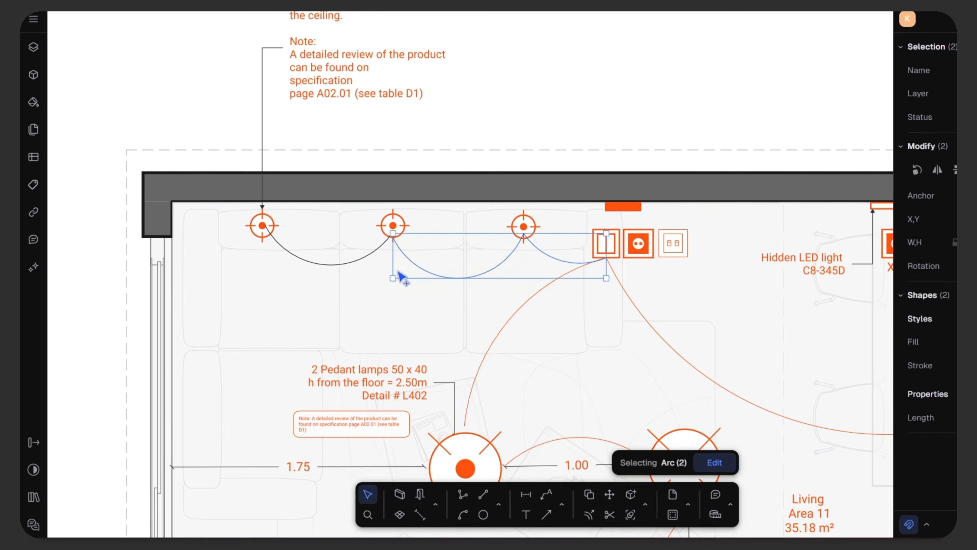
left_click(365, 256, "shift")
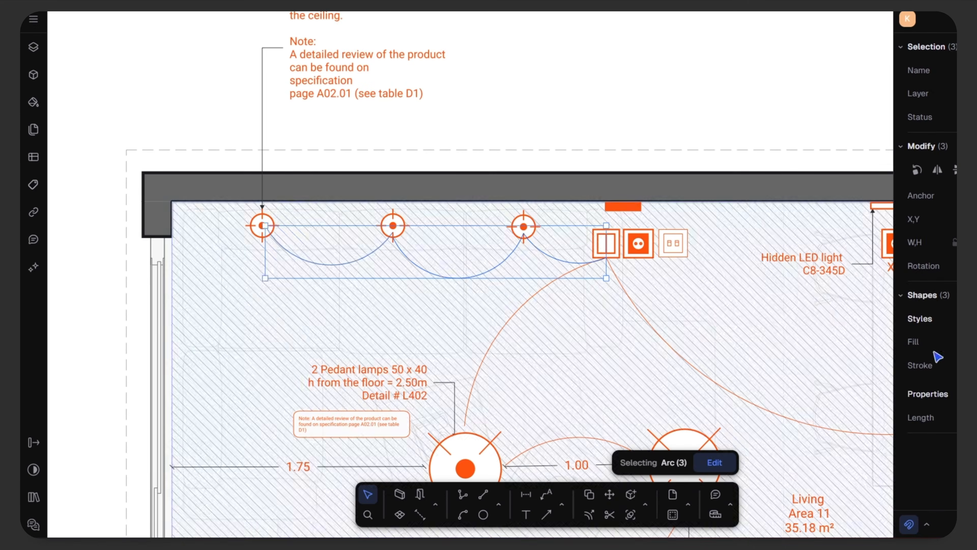
left_click(877, 366)
left_click(751, 398)
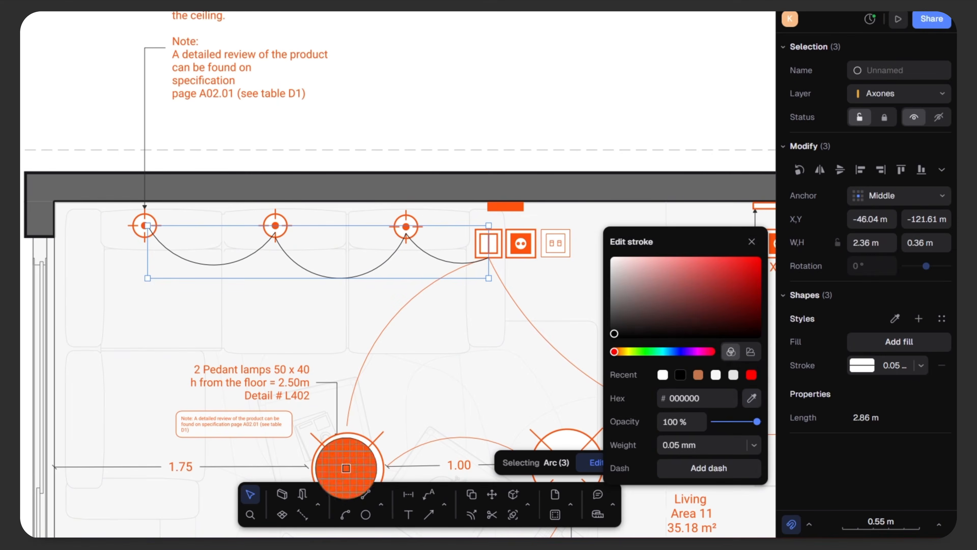
left_click(346, 468)
left_click(752, 241)
left_click(469, 95)
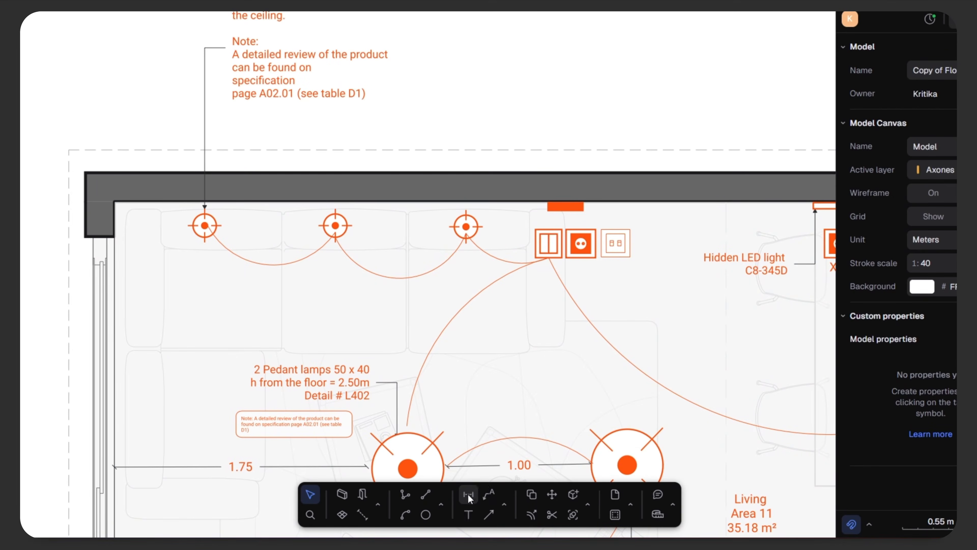
Dimension the horizontal distance from the living room's left wall to the first spotlight, placing the dimension just below the spotlight
left_click(467, 494)
scroll(191, 225, "up", 5)
left_click(220, 226)
scroll(420, 233, "down", 3)
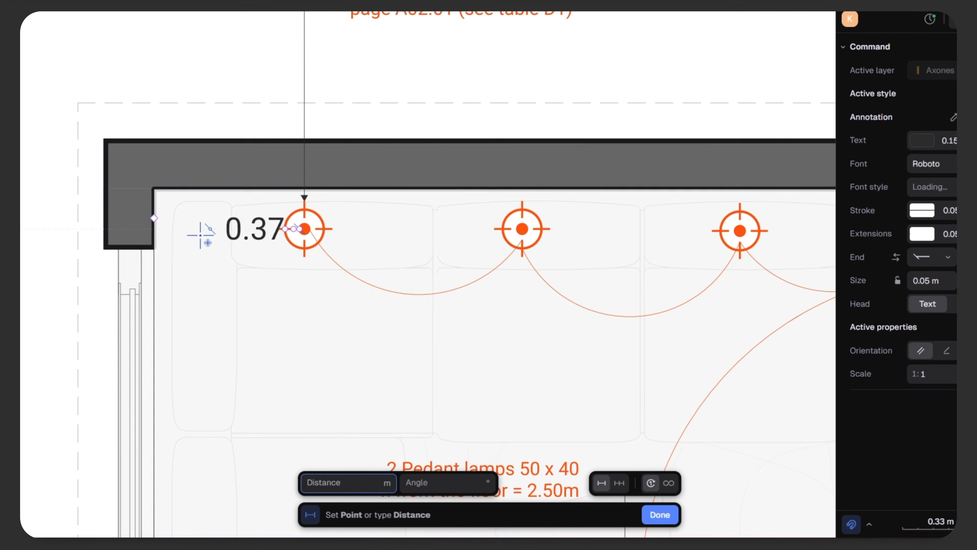
left_click(154, 228)
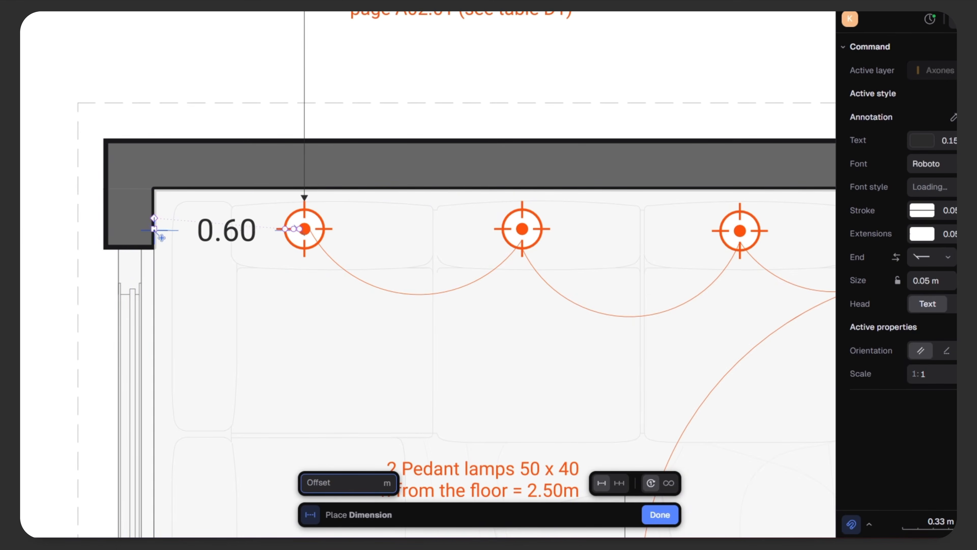
left_click(305, 291)
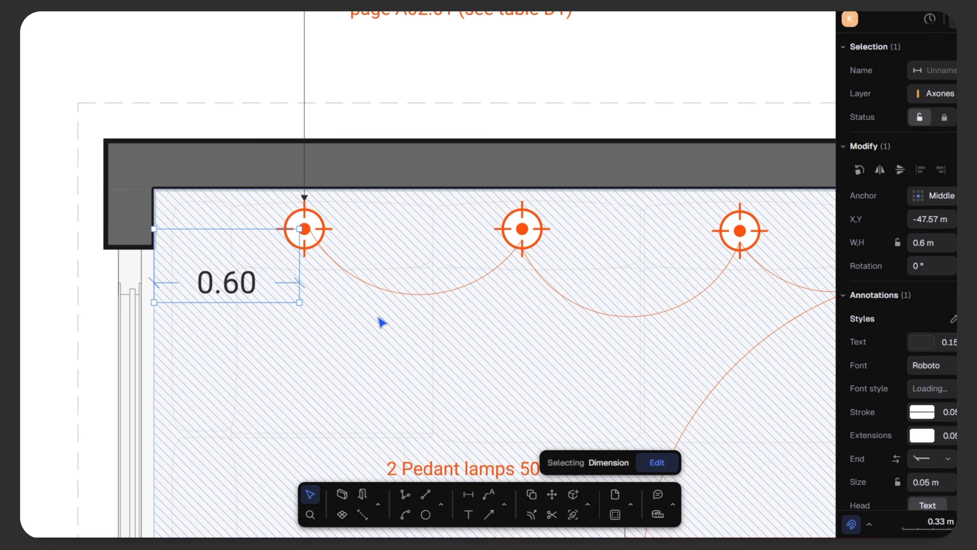
Dimension the centre-to-centre distance between the first and second spotlights, in line with the wall-to-spotlight dimension
key("d")
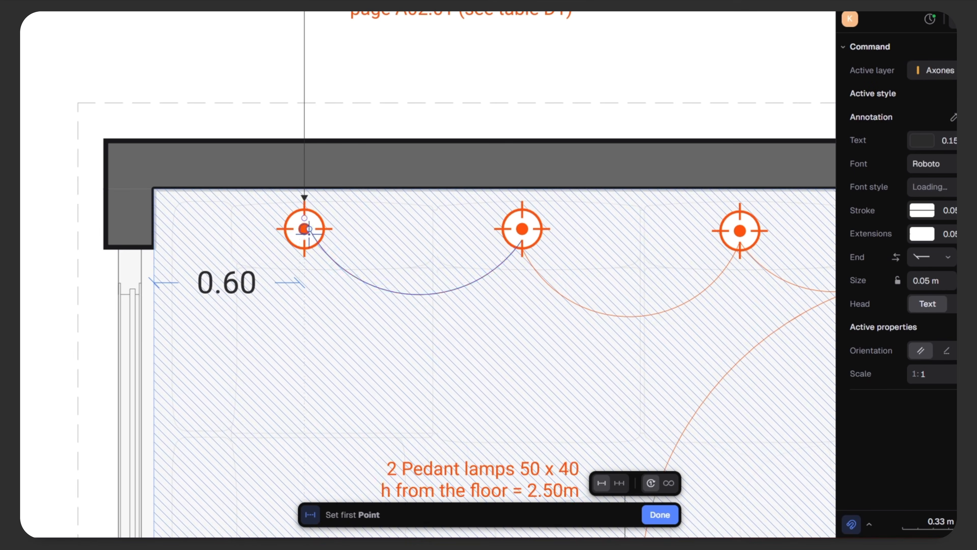
scroll(309, 231, "up", 5)
left_click(290, 211)
scroll(290, 211, "down", 6)
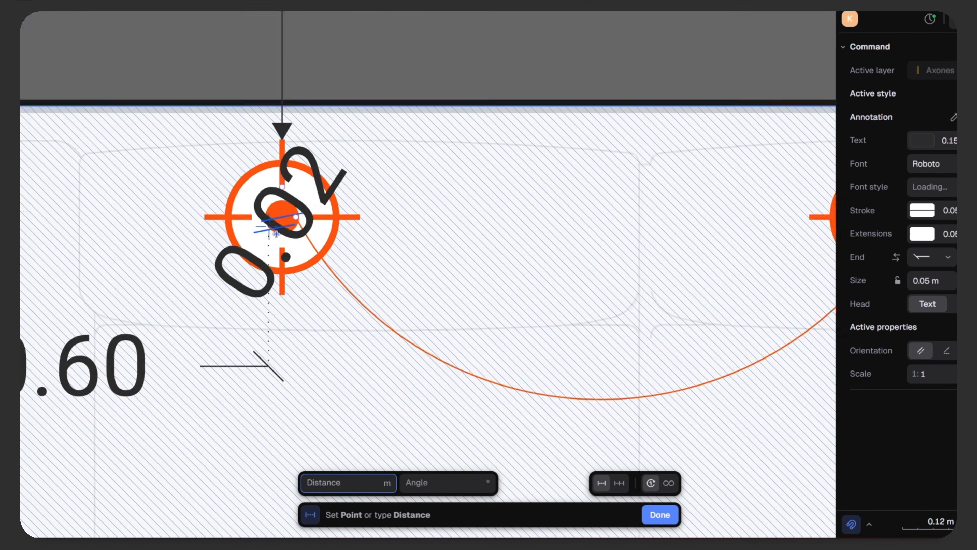
scroll(639, 219, "up", 6)
left_click(650, 219)
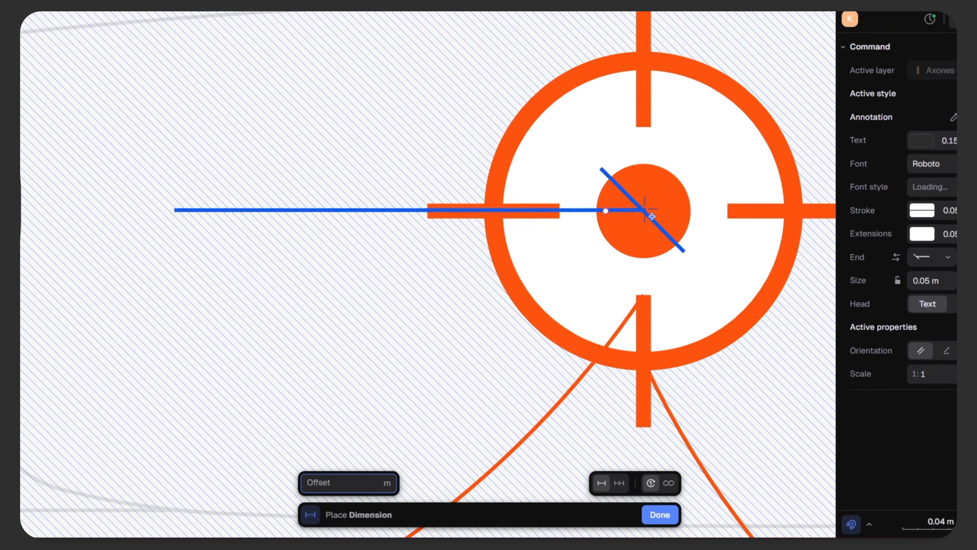
scroll(651, 219, "down", 5)
left_click(425, 289)
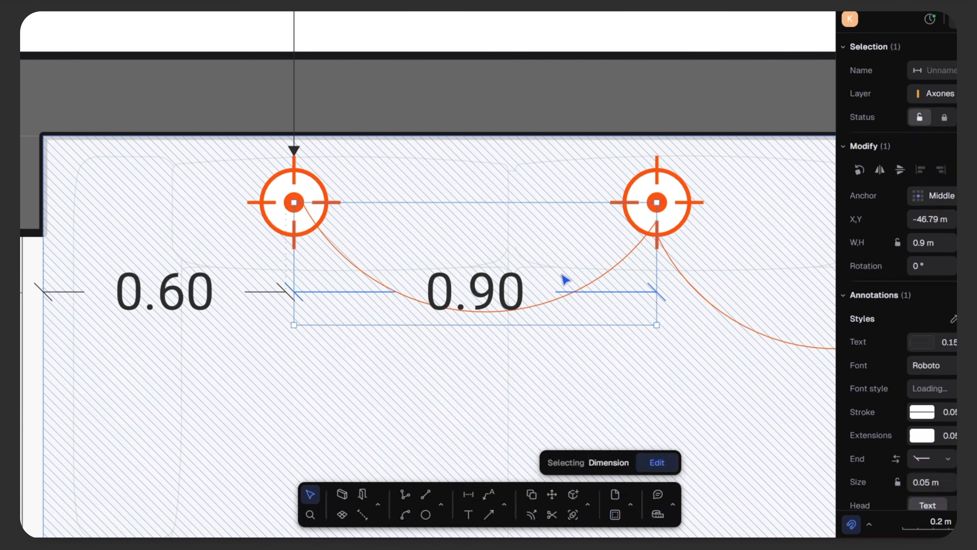
Dimension the centre-to-centre distance between the second and third spotlights, in line with the other spotlight dimensions
key("d")
middle_click_drag(650, 308, 319, 293)
scroll(333, 187, "up", 6)
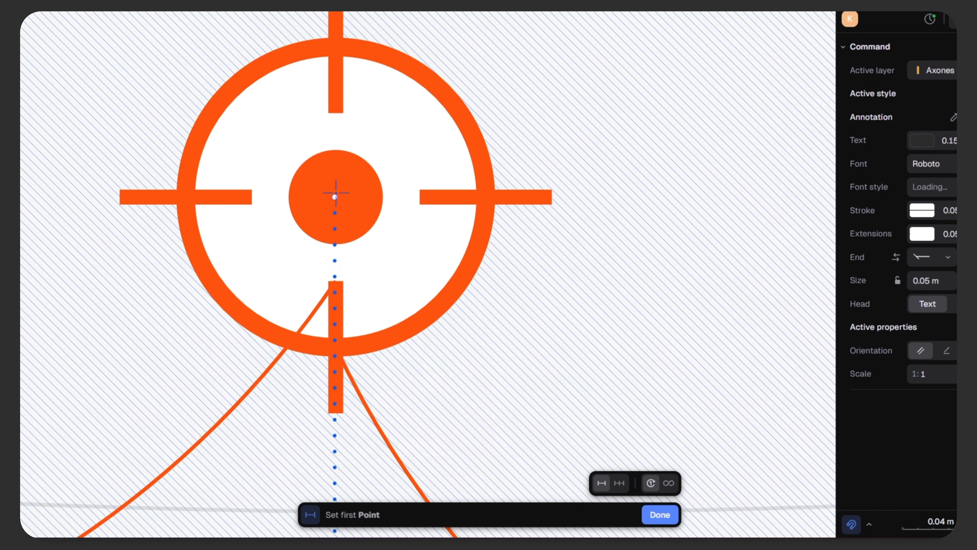
left_click(334, 196)
scroll(334, 196, "down", 6)
scroll(534, 208, "up", 6)
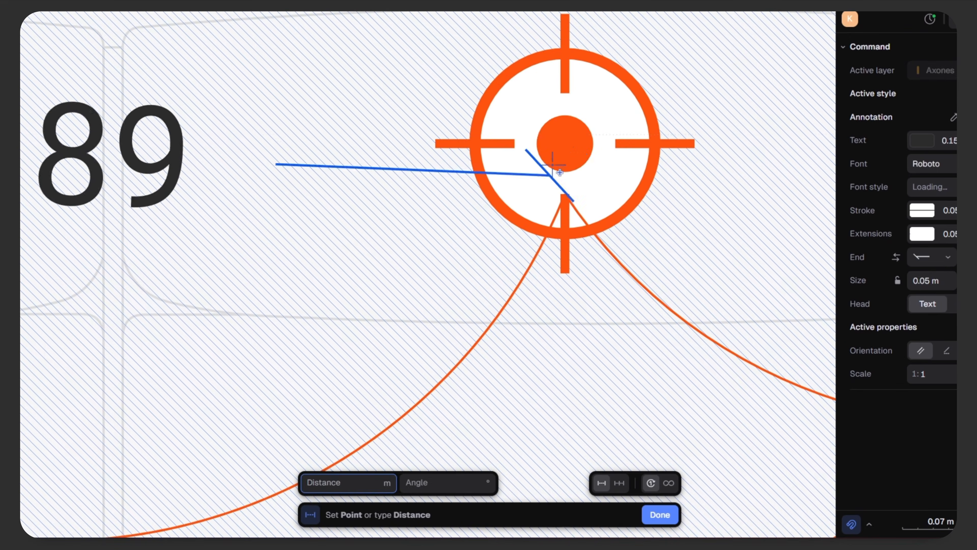
left_click(572, 152)
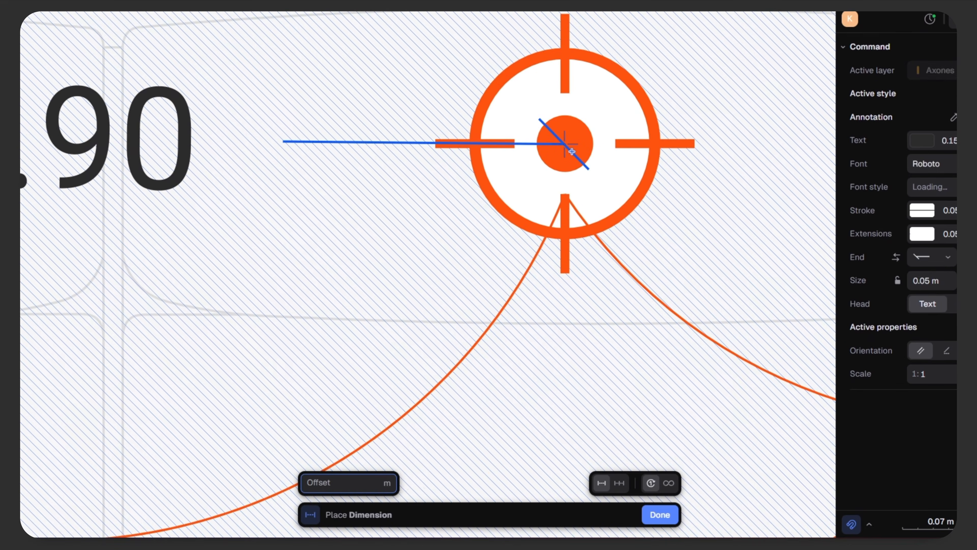
scroll(572, 152, "down", 5)
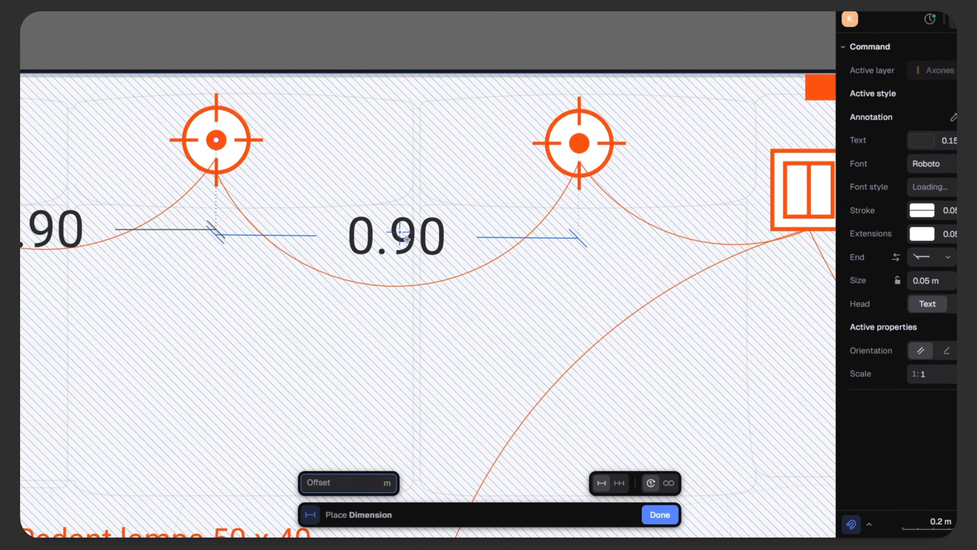
left_click(407, 239)
scroll(543, 240, "down", 4)
left_click(237, 246)
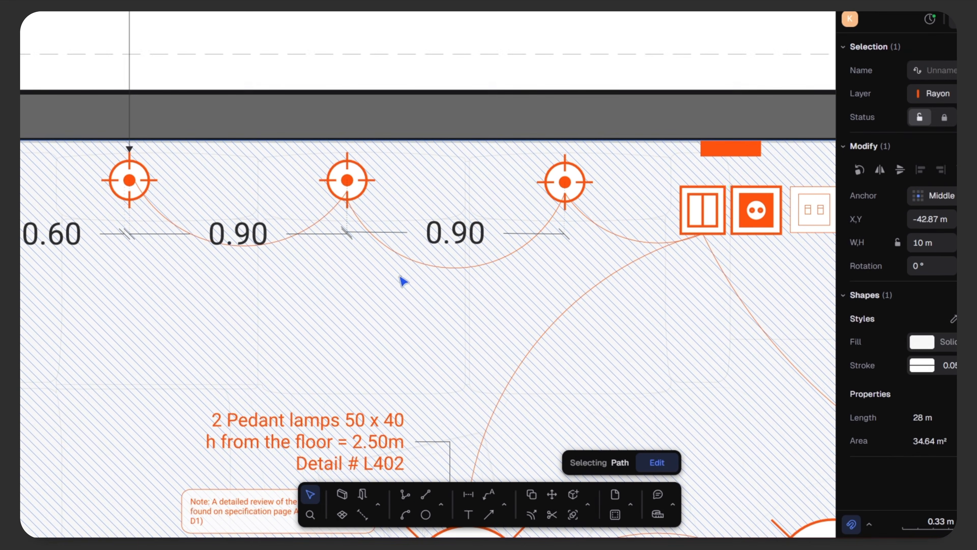
Match the style of the three spotlight dimensions to the existing orange dimension between the two pendant lamps
scroll(403, 282, "down", 4)
scroll(433, 275, "down", 2)
scroll(433, 275, "right", 1)
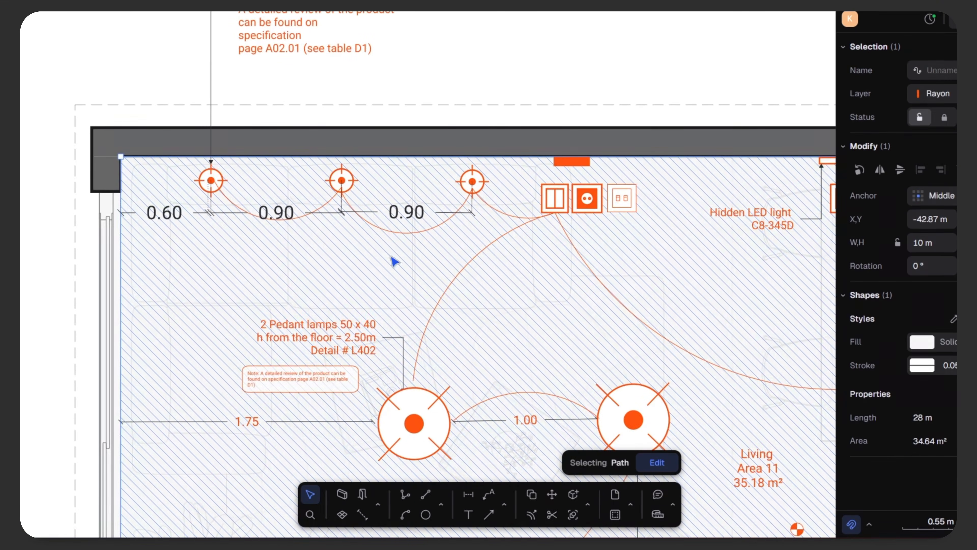
left_click(411, 216)
left_click(277, 216, "shift")
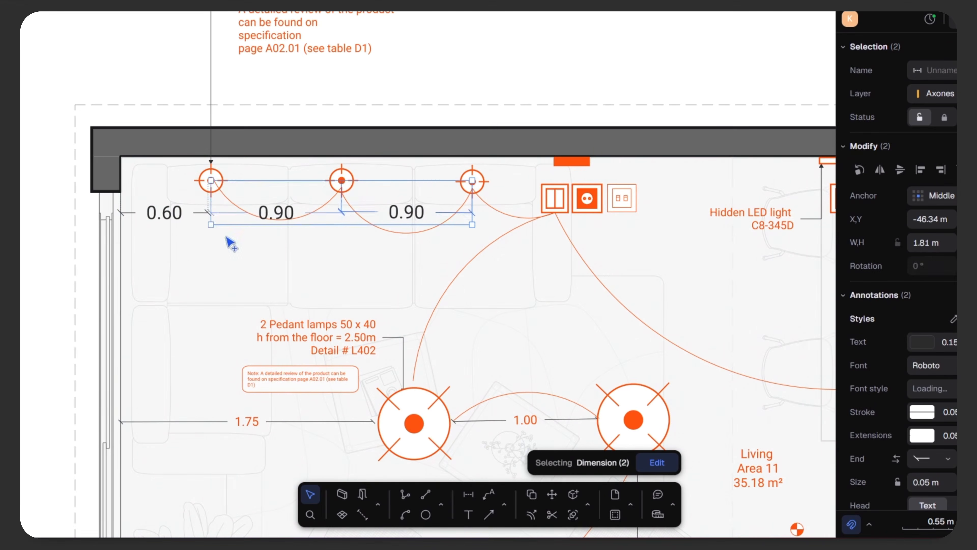
left_click(165, 214, "shift")
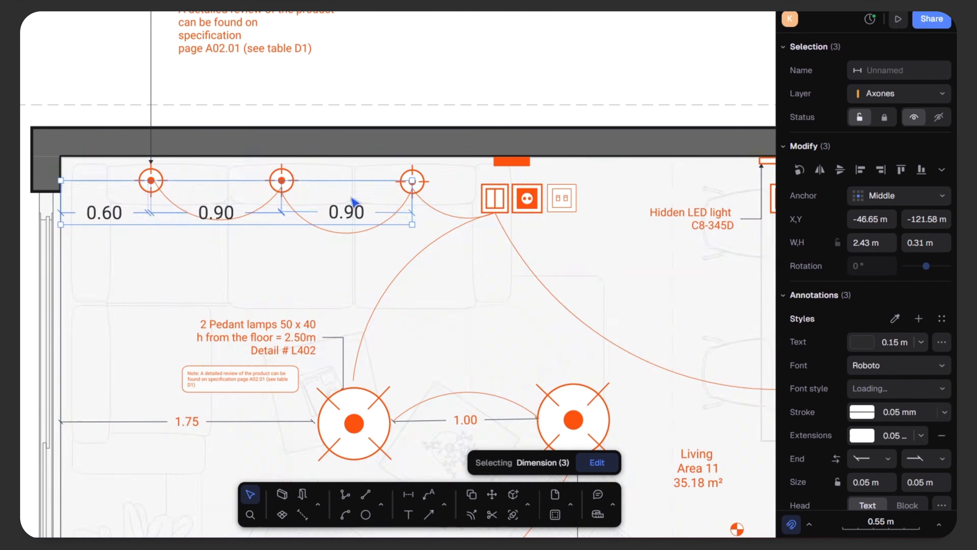
left_click(893, 318)
left_click(466, 420)
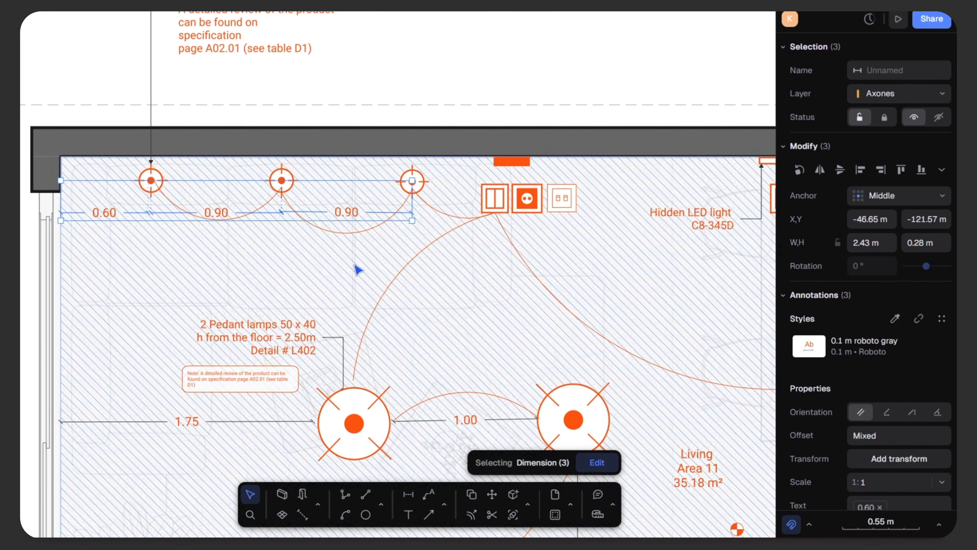
left_click(423, 73)
Place a leader pointing at the solid orange rectangle above the sockets, with its landing above the outer wall
middle_click_drag(576, 150, 511, 312)
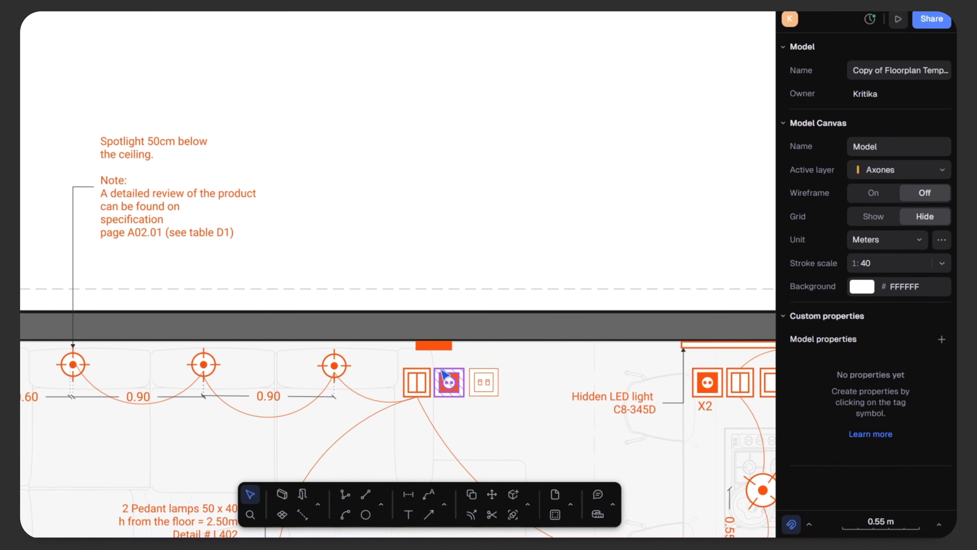
left_click(429, 494)
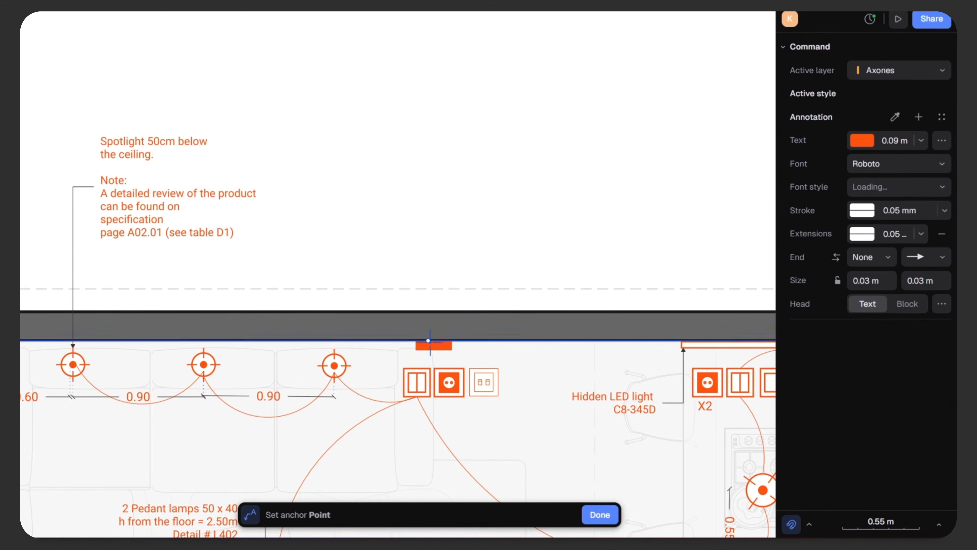
left_click(435, 342)
left_click(441, 255)
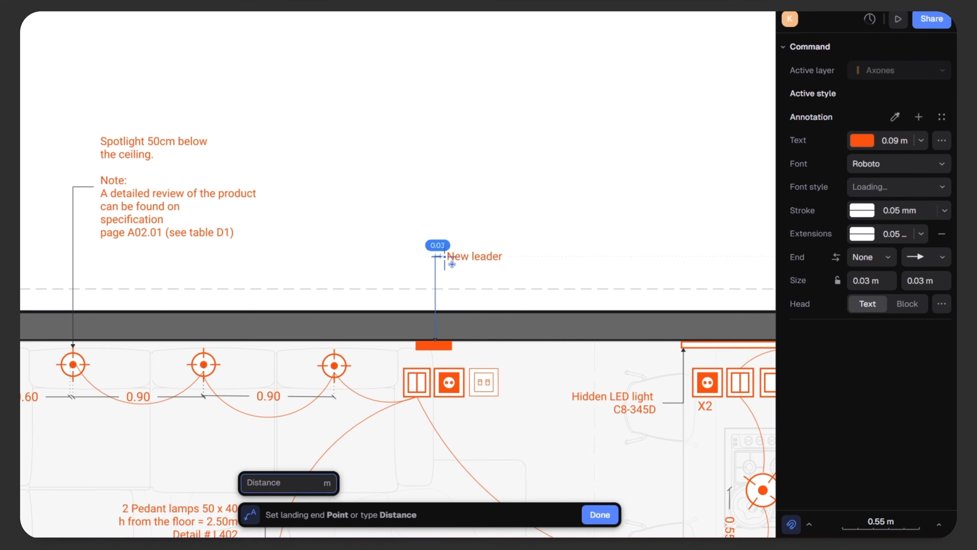
left_click(452, 256)
Set the leader's text to "Minimum distance between sockets 200mm", broken into two lines after "distance"
type("Min")
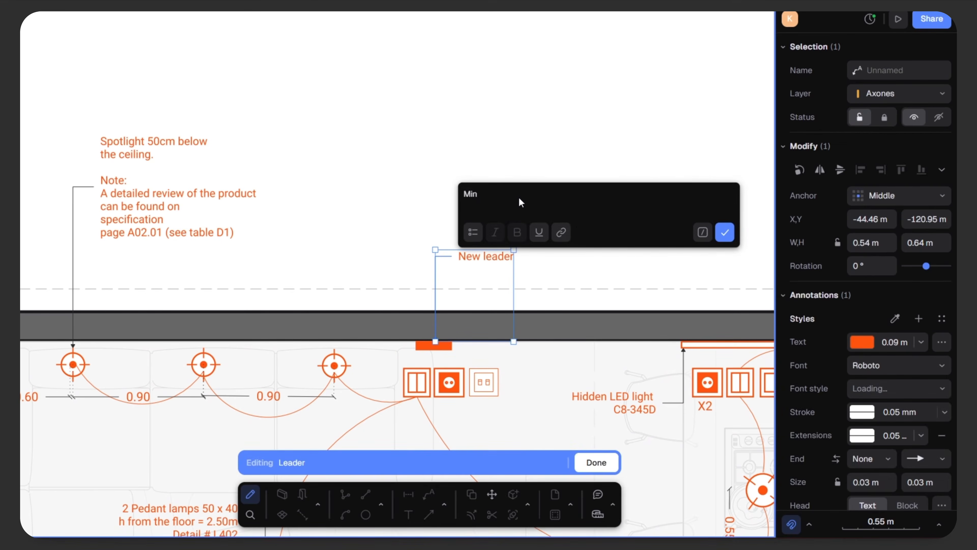
type("imum distance between sockets 200mm")
left_click(521, 202)
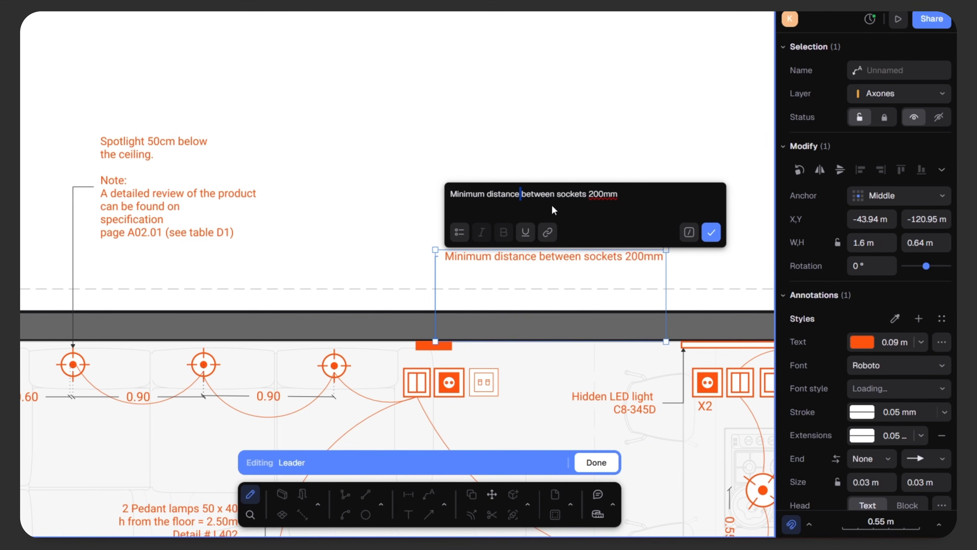
key("Return")
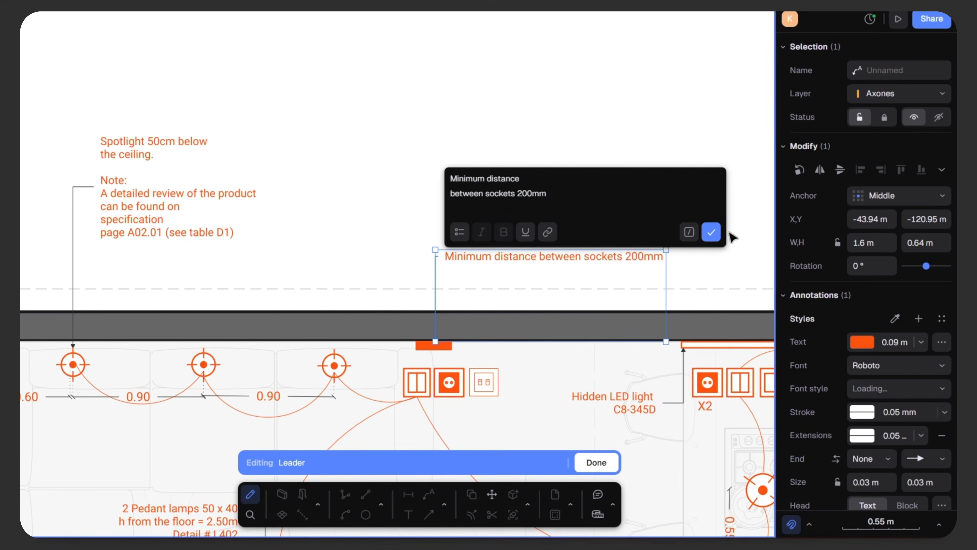
left_click(717, 233)
left_click(505, 188)
scroll(477, 177, "down", 3)
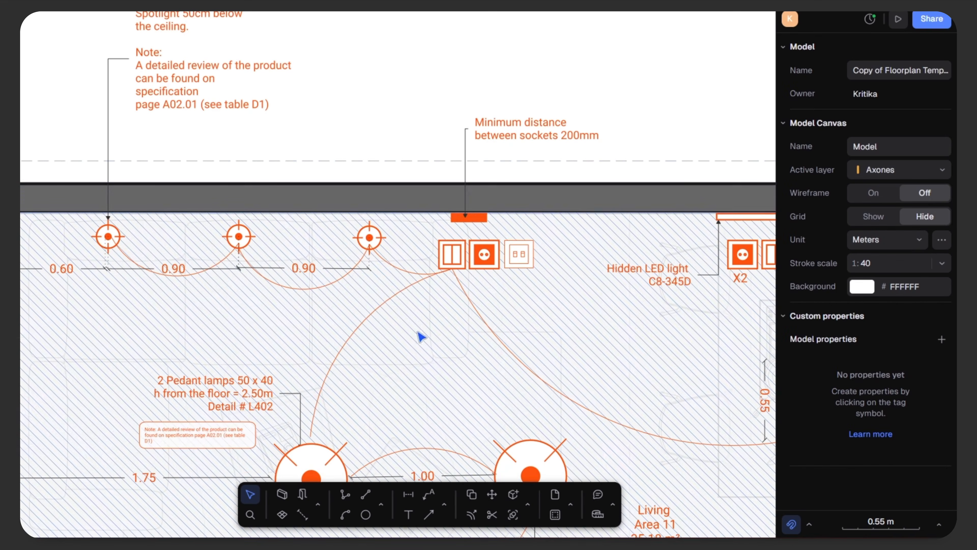
Add a second page and move its frame over the whole electrical and lighting plan, including the legend and title
scroll(551, 291, "down", 5)
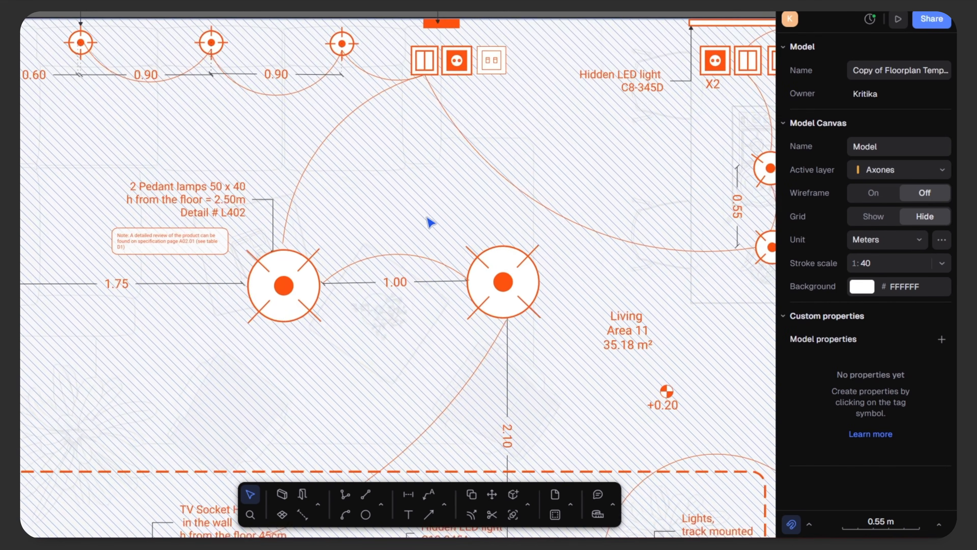
scroll(408, 220, "down", 3, "ctrl")
mouse_move(572, 360)
middle_mouse_down()
mouse_move(498, 332)
mouse_move(209, 371)
mouse_move(192, 383)
mouse_move(245, 350)
mouse_move(297, 339)
middle_mouse_up()
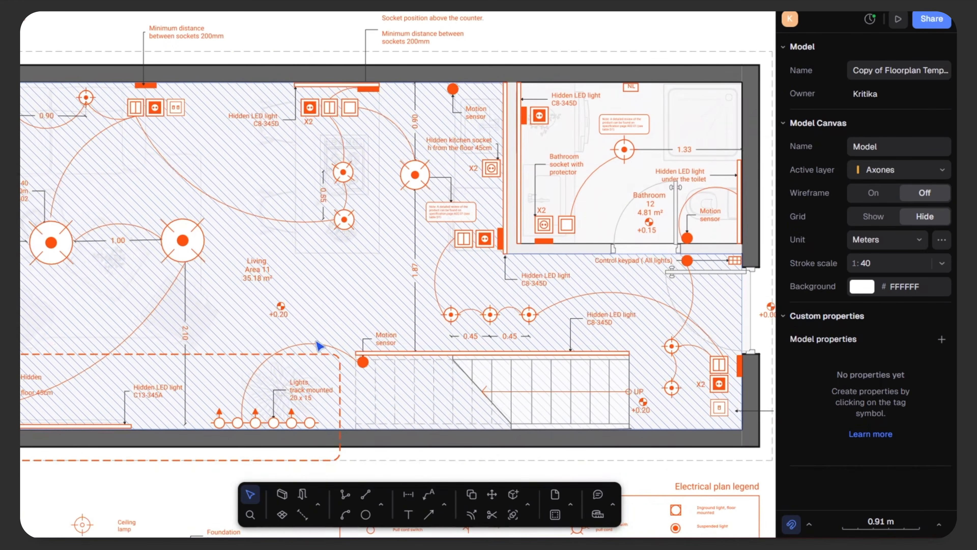
middle_click_drag(537, 395, 556, 199)
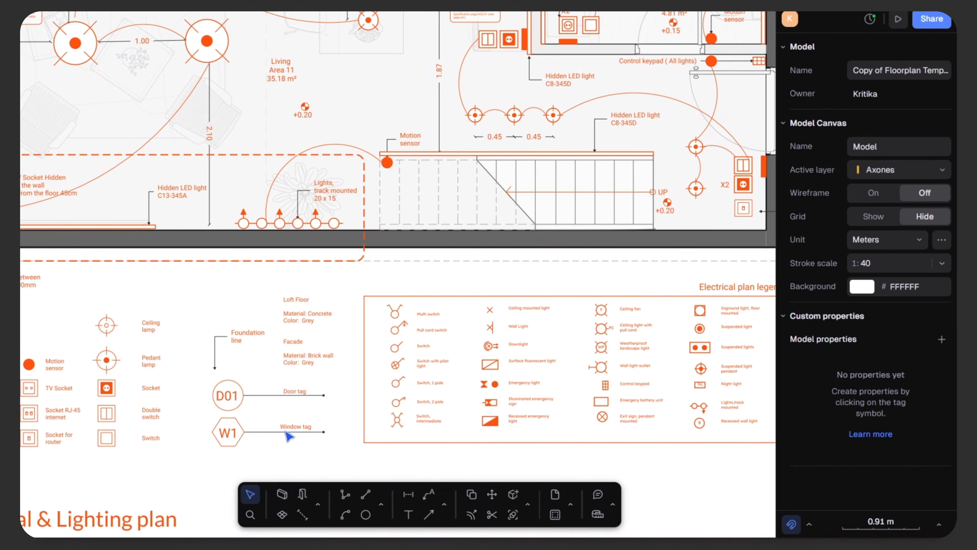
mouse_move(247, 436)
middle_mouse_down()
mouse_move(306, 410)
mouse_move(394, 404)
mouse_move(280, 391)
mouse_move(97, 391)
middle_mouse_up()
scroll(376, 327, "up", 3)
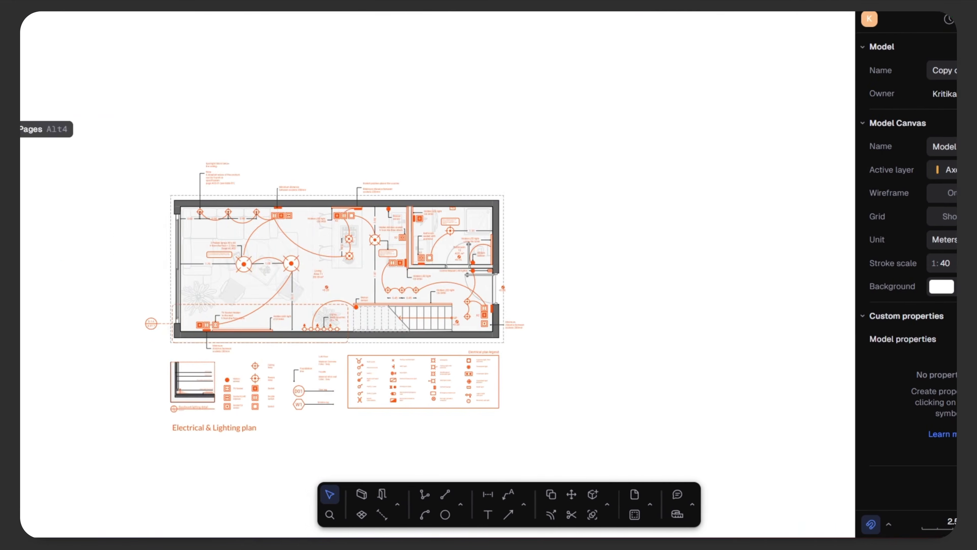
left_click(34, 129)
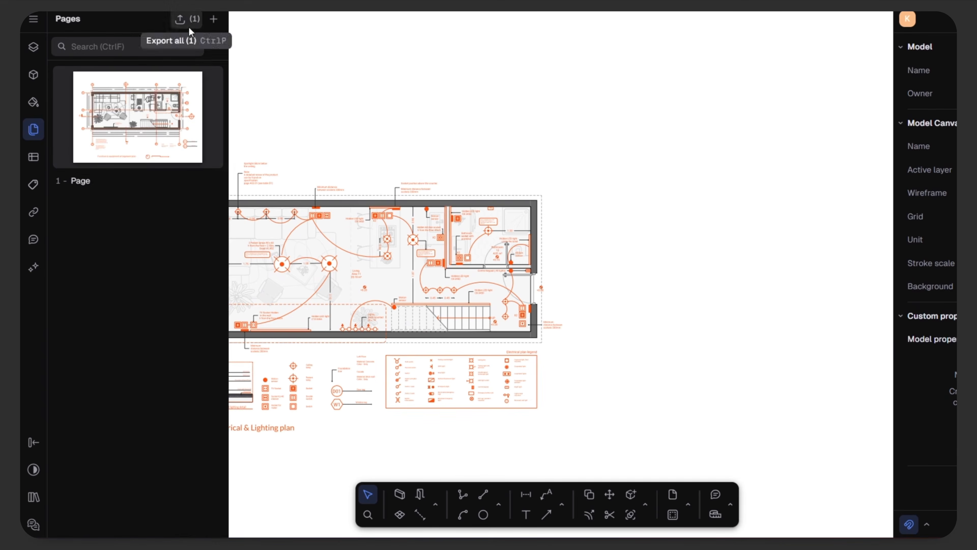
left_click(213, 18)
scroll(679, 147, "down", 3)
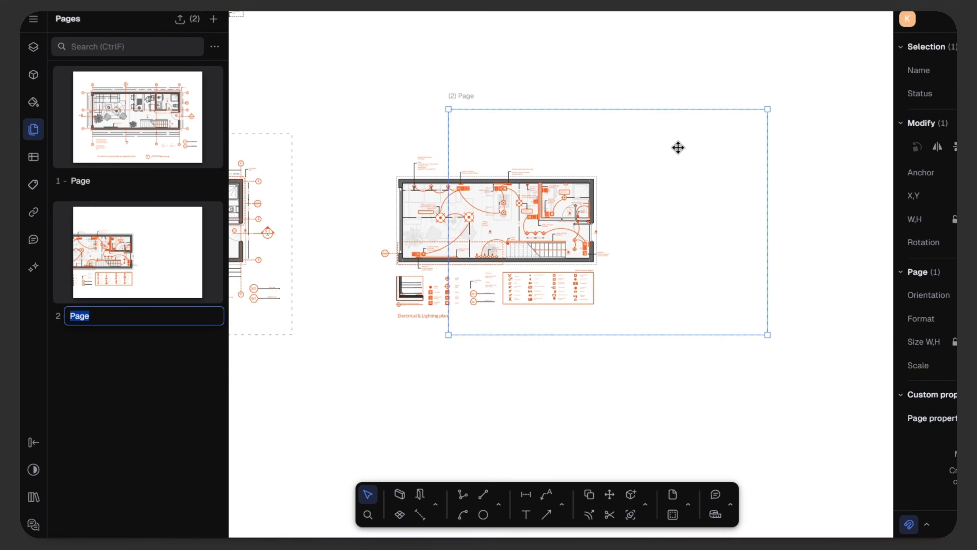
left_click_drag(681, 165, 580, 172)
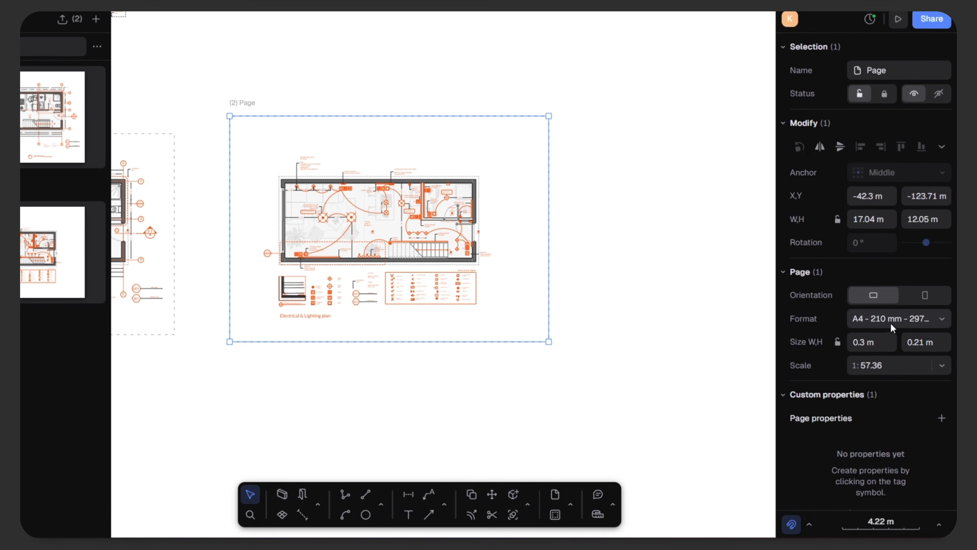
Set the new page's scale to 1:50 and shift the page slightly down and left around the drawing
left_click(942, 369)
left_click(863, 192)
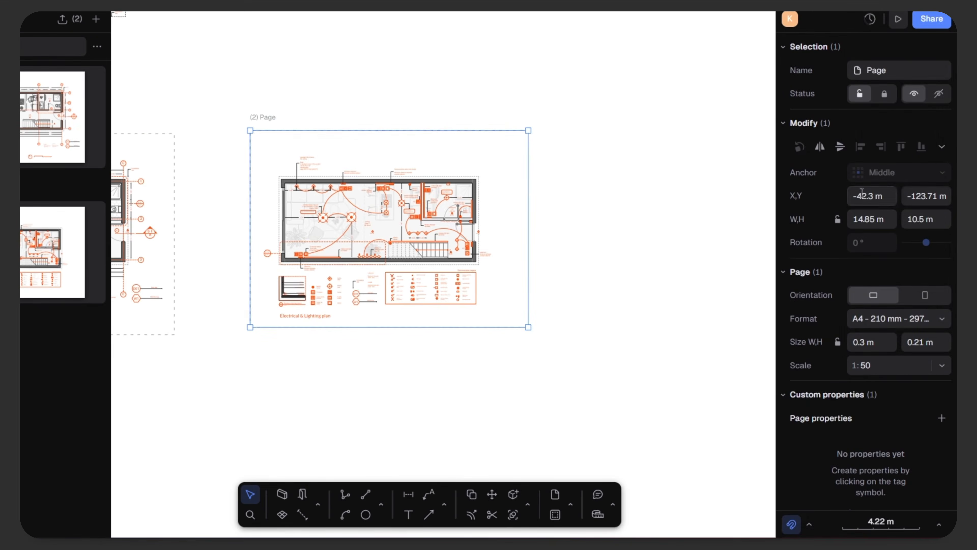
scroll(343, 261, "up", 5)
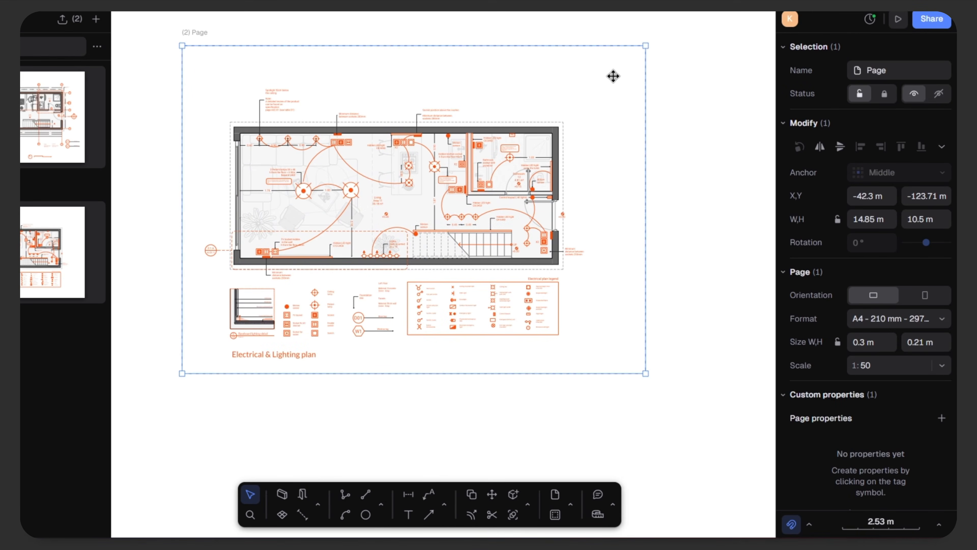
left_click_drag(613, 77, 589, 100)
left_click(710, 272)
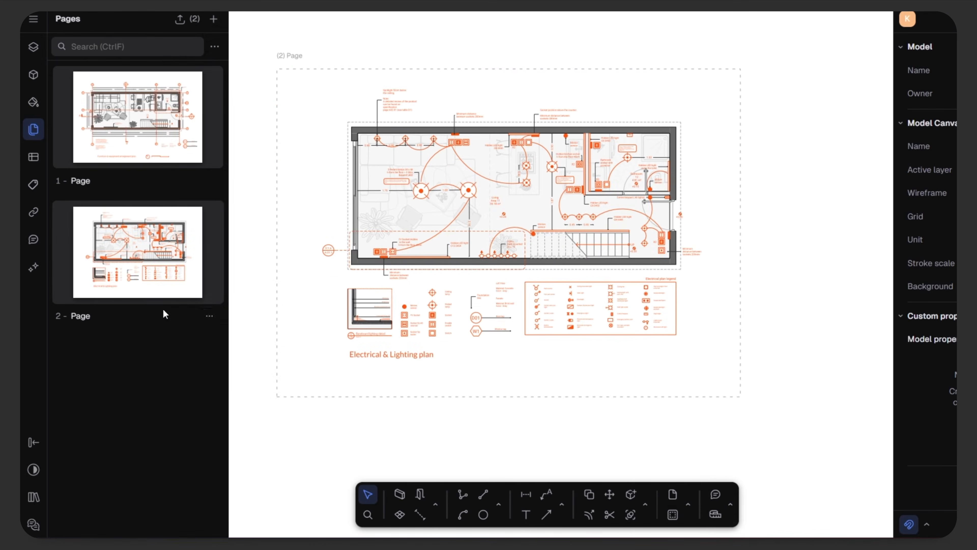
Export page 2 as a PDF named "Lighting plan"
left_click(92, 315)
mouse_move(241, 349)
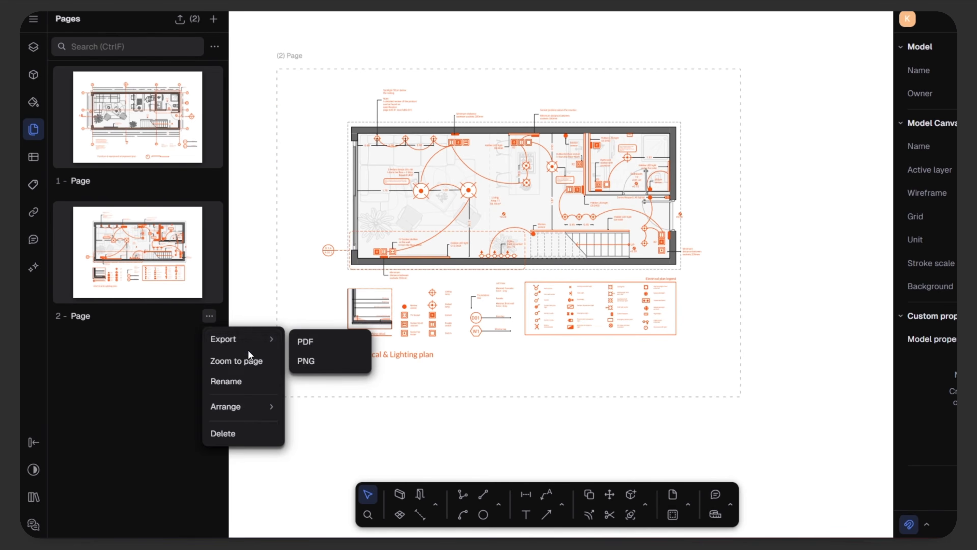
left_click(307, 348)
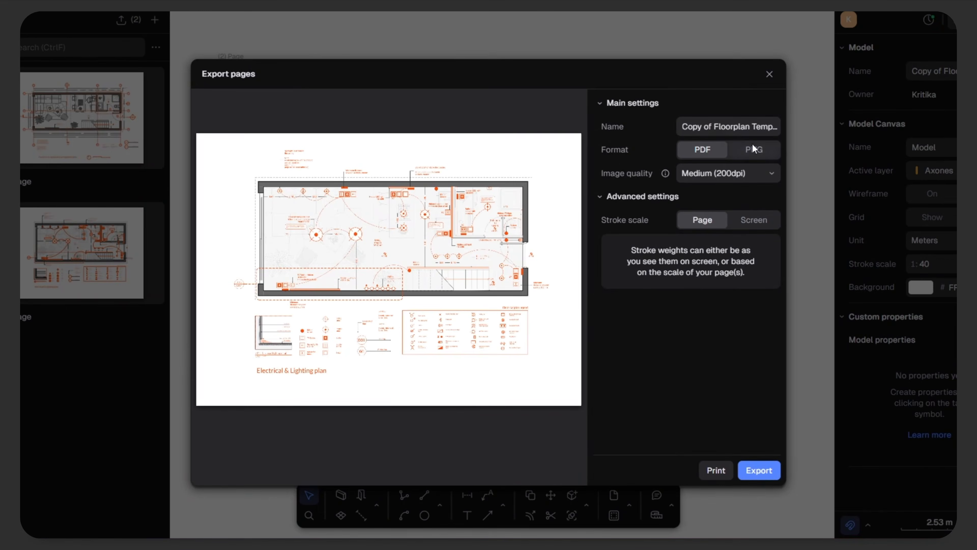
left_click(775, 128)
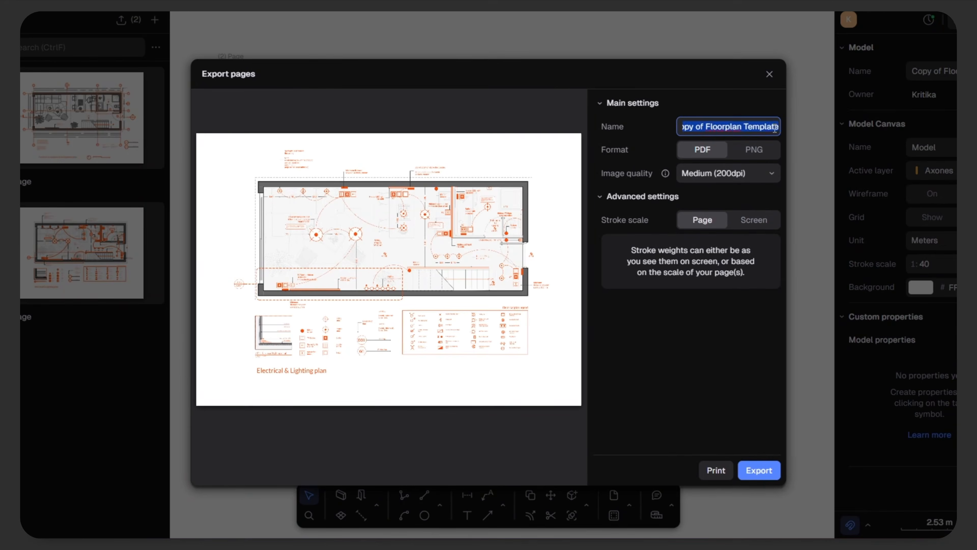
key("BackSpace")
type("Lighting plan")
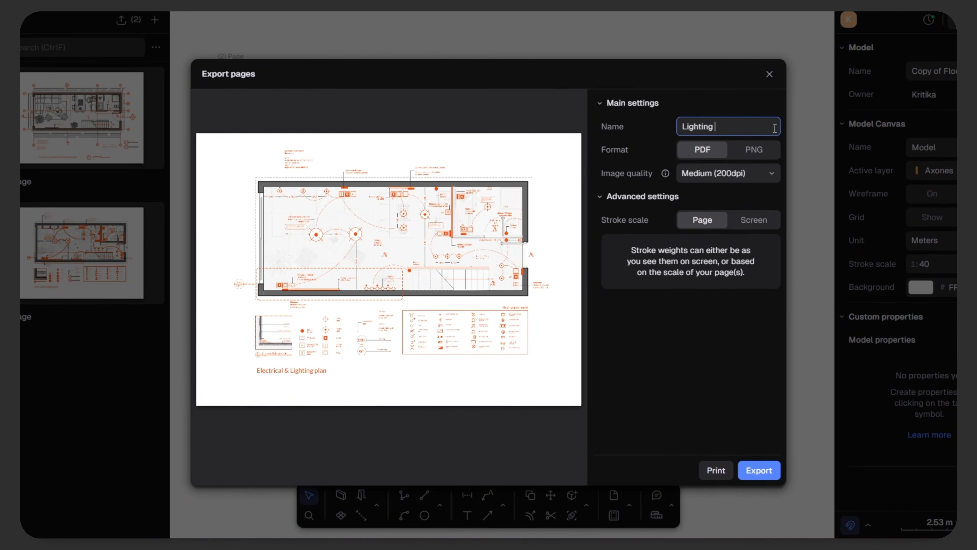
left_click(756, 470)
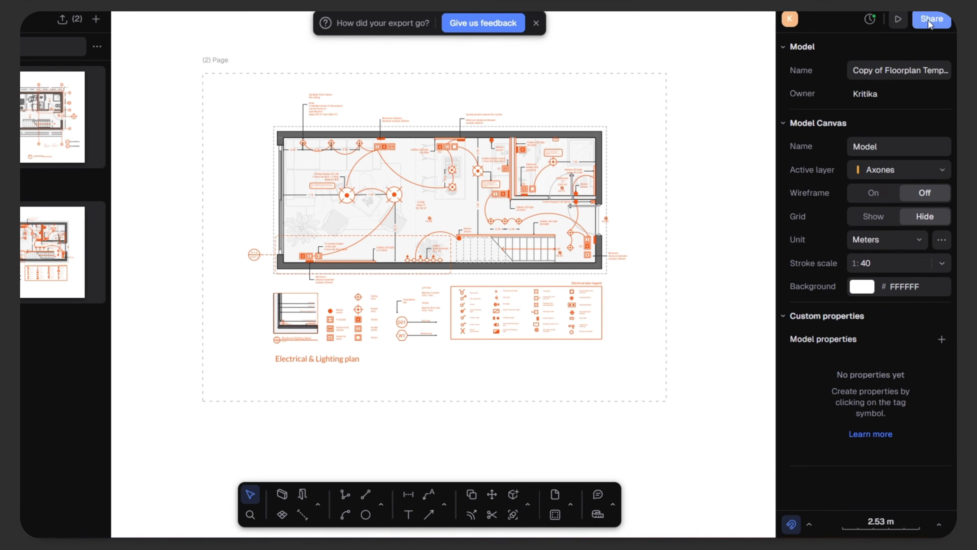
Publish all pages as a presentation from the sharing options
left_click(931, 19)
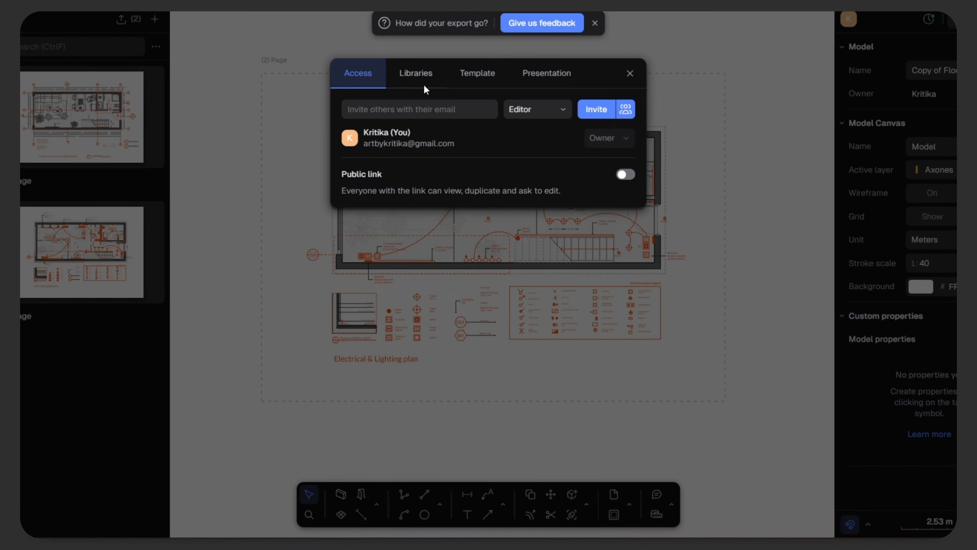
left_click(542, 81)
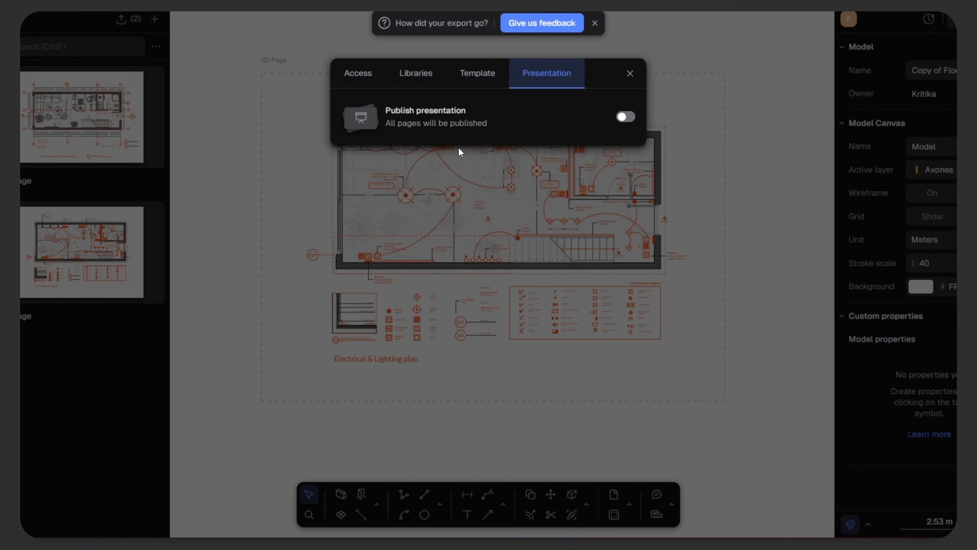
left_click(627, 117)
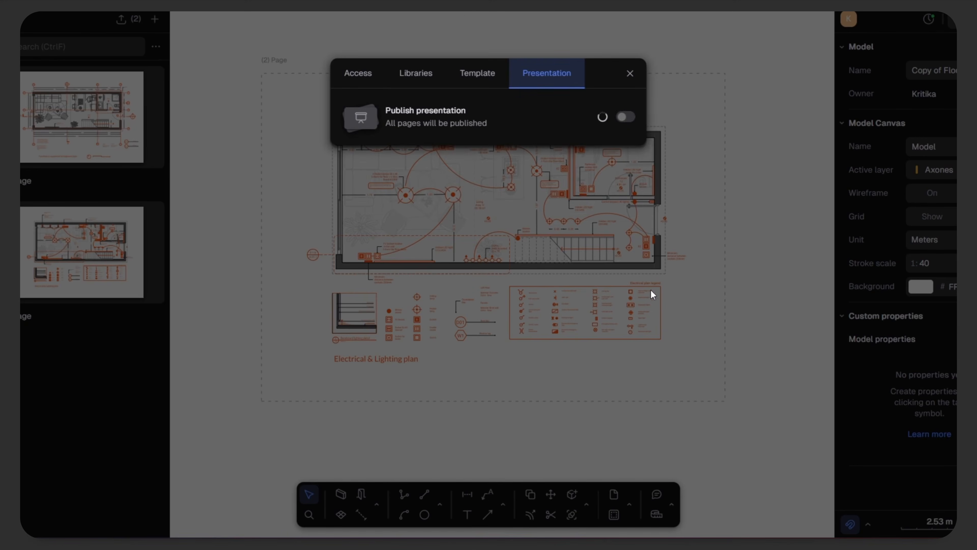